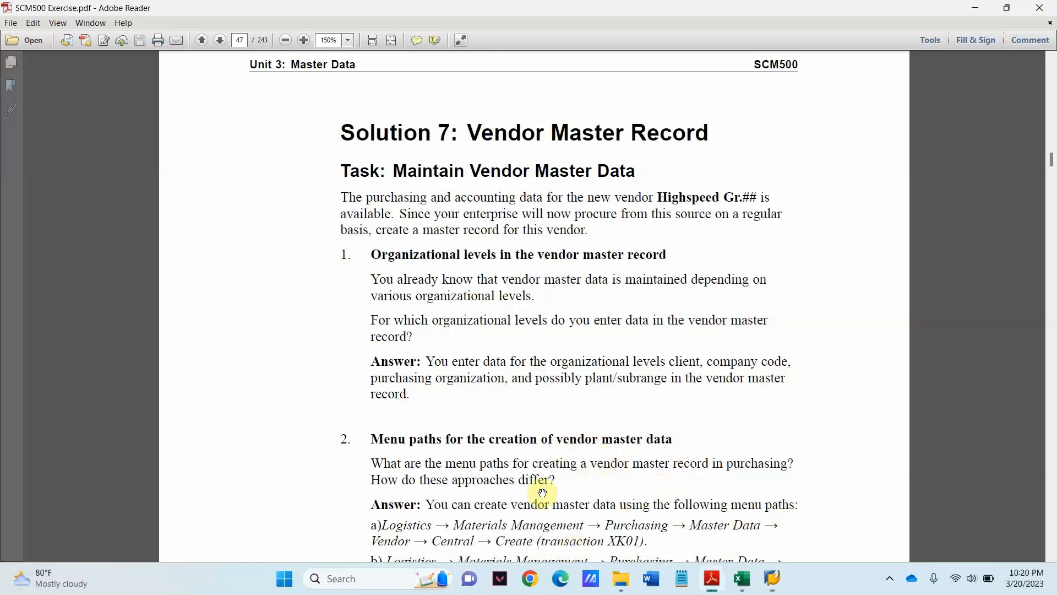
- Read the Vendor Master Record exercise tasks and the start of Solution 7 in the SCM500 exercise PDF
{"action": "scroll", "coordinate": [542, 450], "scroll_direction": "down", "scroll_amount": 2}
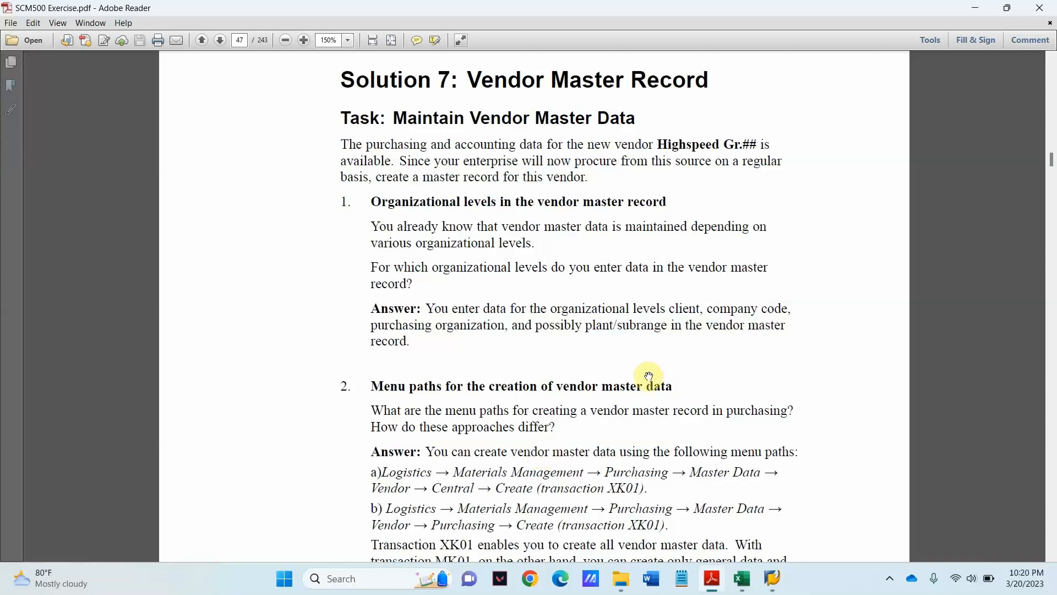
{"action": "scroll", "coordinate": [660, 404], "scroll_direction": "up", "scroll_amount": 10}
{"action": "scroll", "coordinate": [658, 398], "scroll_direction": "up", "scroll_amount": 20}
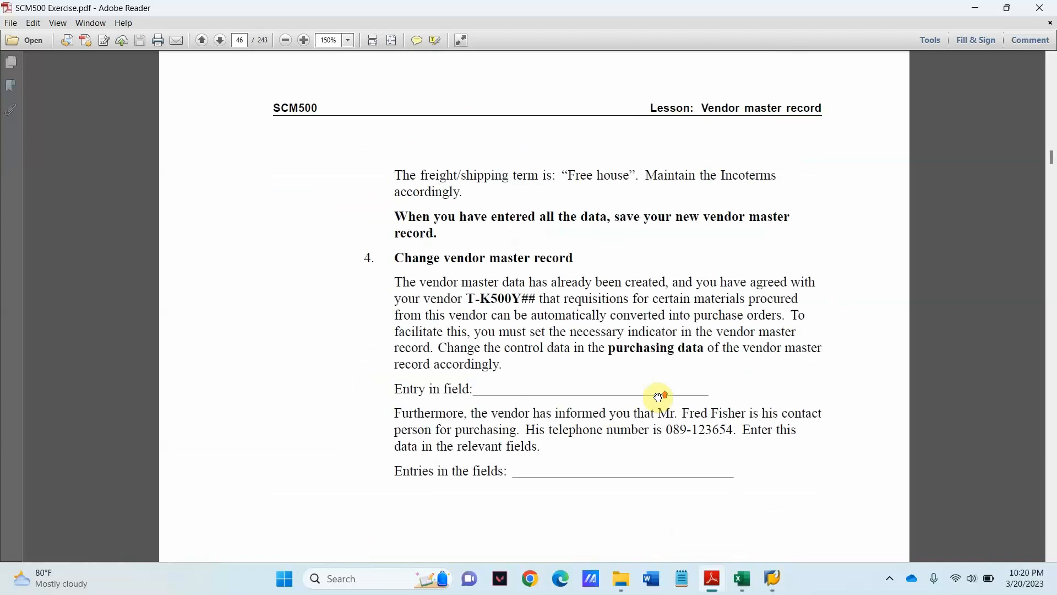
{"action": "scroll", "coordinate": [659, 398], "scroll_direction": "up", "scroll_amount": 20}
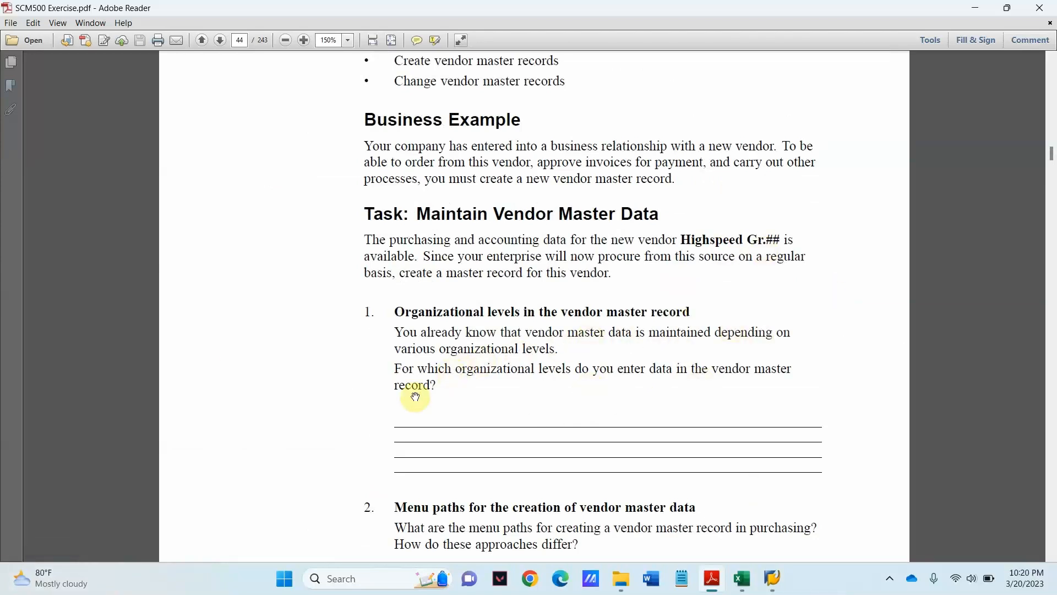
{"action": "scroll", "coordinate": [502, 372], "scroll_direction": "down", "scroll_amount": 3}
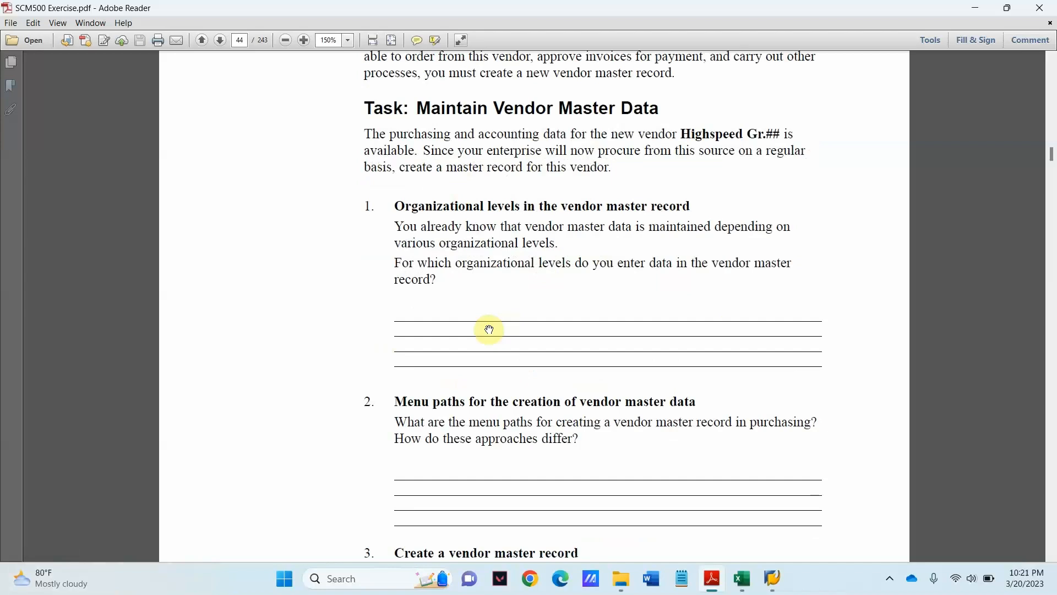
{"action": "scroll", "coordinate": [550, 396], "scroll_direction": "down", "scroll_amount": 2}
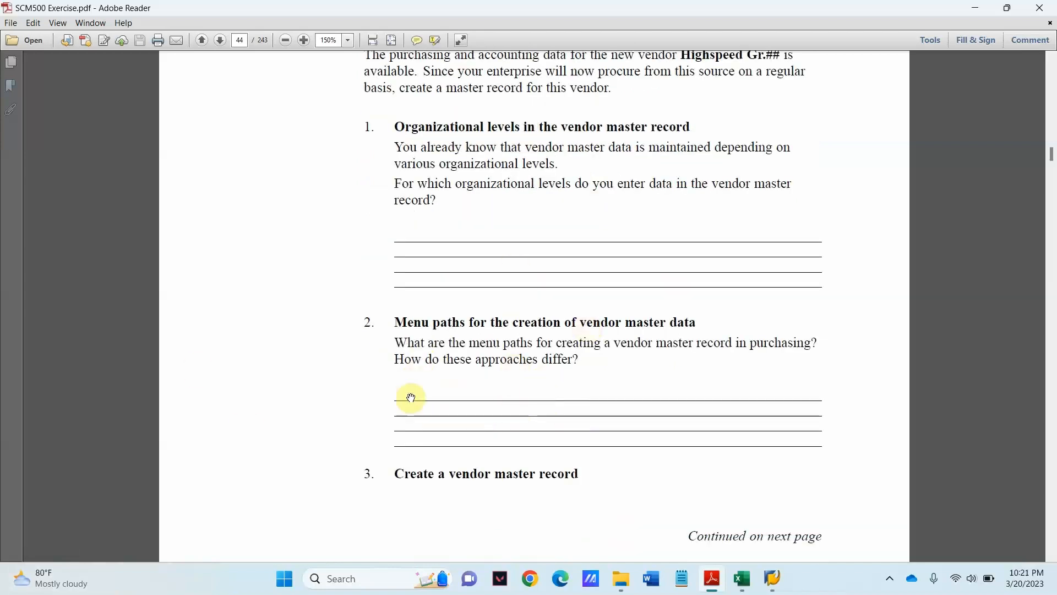
{"action": "scroll", "coordinate": [497, 394], "scroll_direction": "down", "scroll_amount": 4}
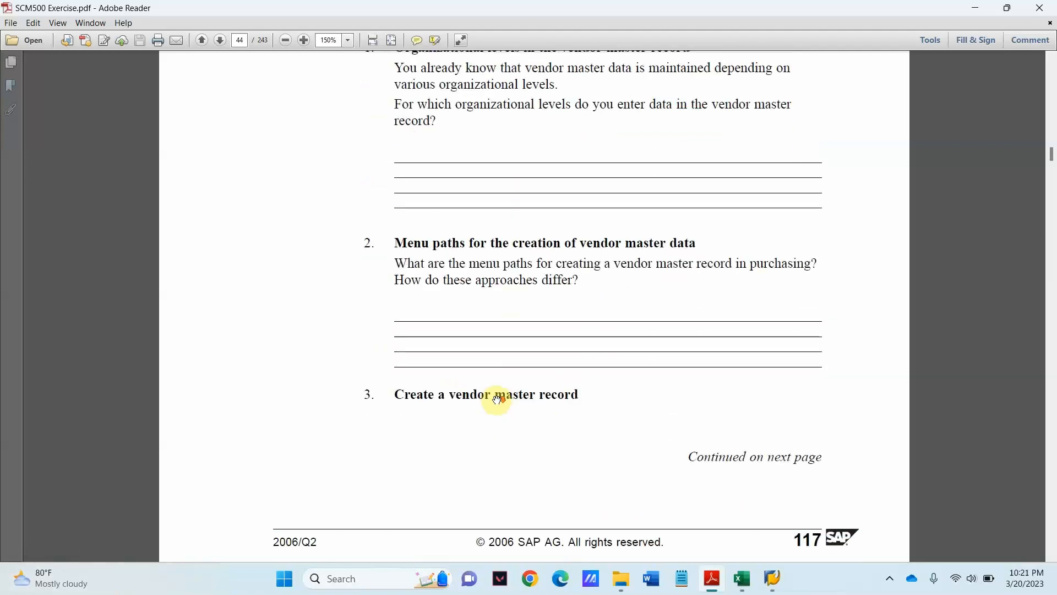
{"action": "scroll", "coordinate": [499, 395], "scroll_direction": "down", "scroll_amount": 6}
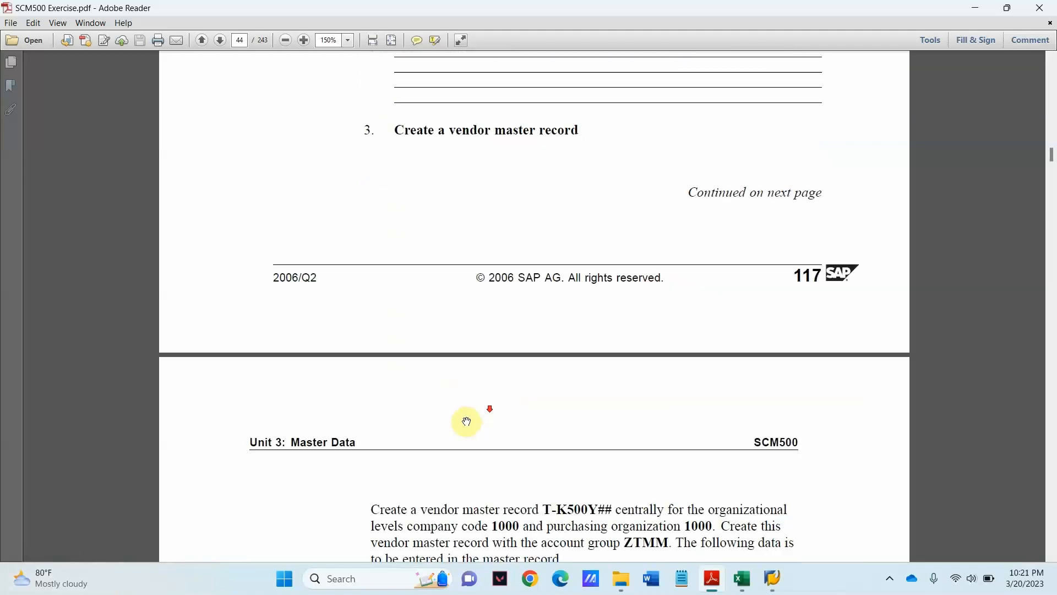
{"action": "scroll", "coordinate": [477, 470], "scroll_direction": "down", "scroll_amount": 11}
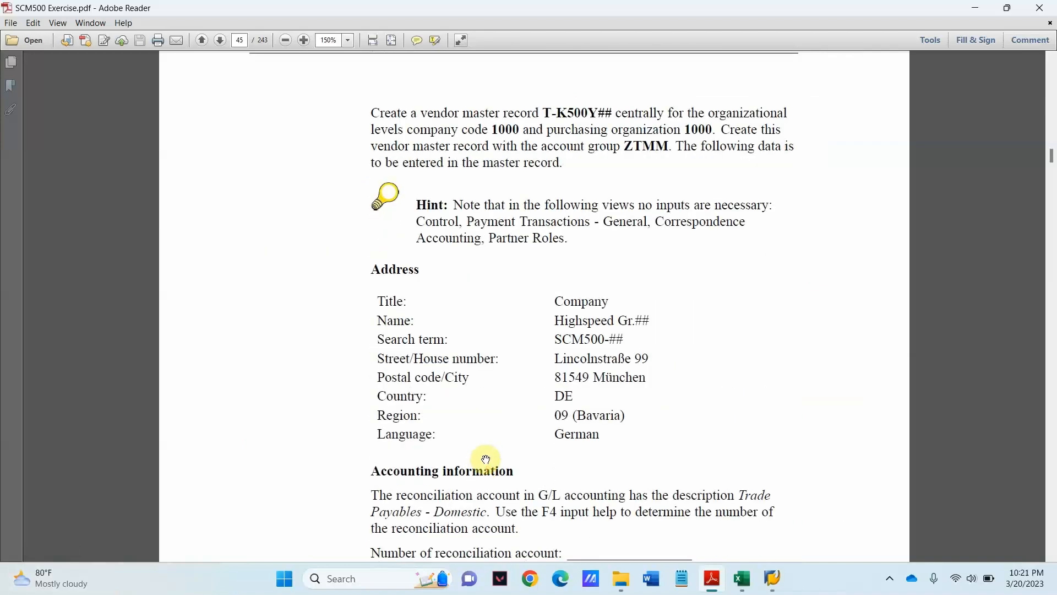
{"action": "scroll", "coordinate": [512, 441], "scroll_direction": "up", "scroll_amount": 1}
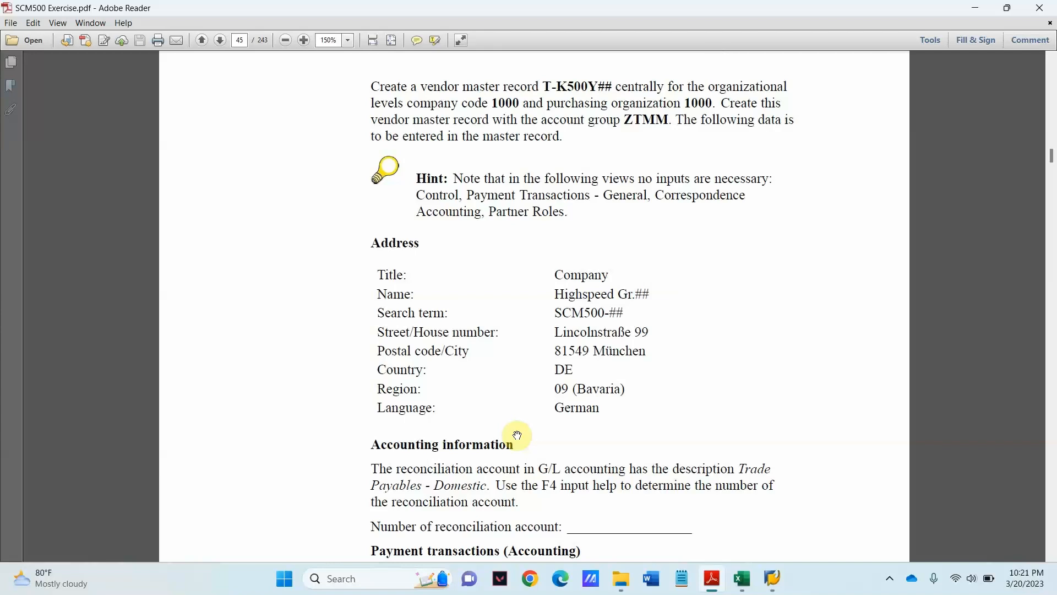
{"action": "scroll", "coordinate": [437, 443], "scroll_direction": "down", "scroll_amount": 3}
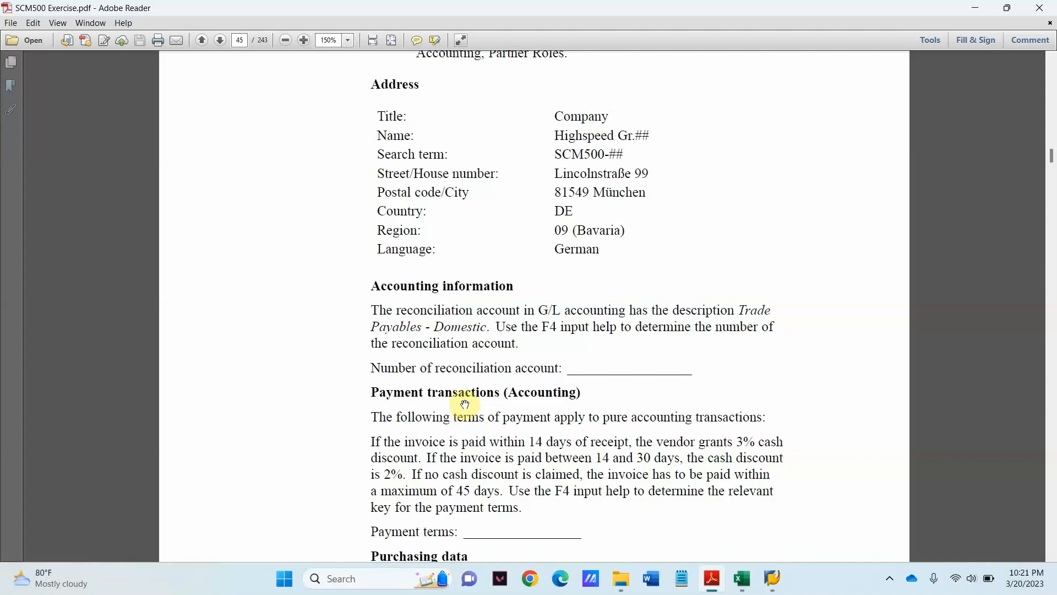
{"action": "scroll", "coordinate": [465, 407], "scroll_direction": "down", "scroll_amount": 4}
{"action": "scroll", "coordinate": [542, 406], "scroll_direction": "down", "scroll_amount": 10}
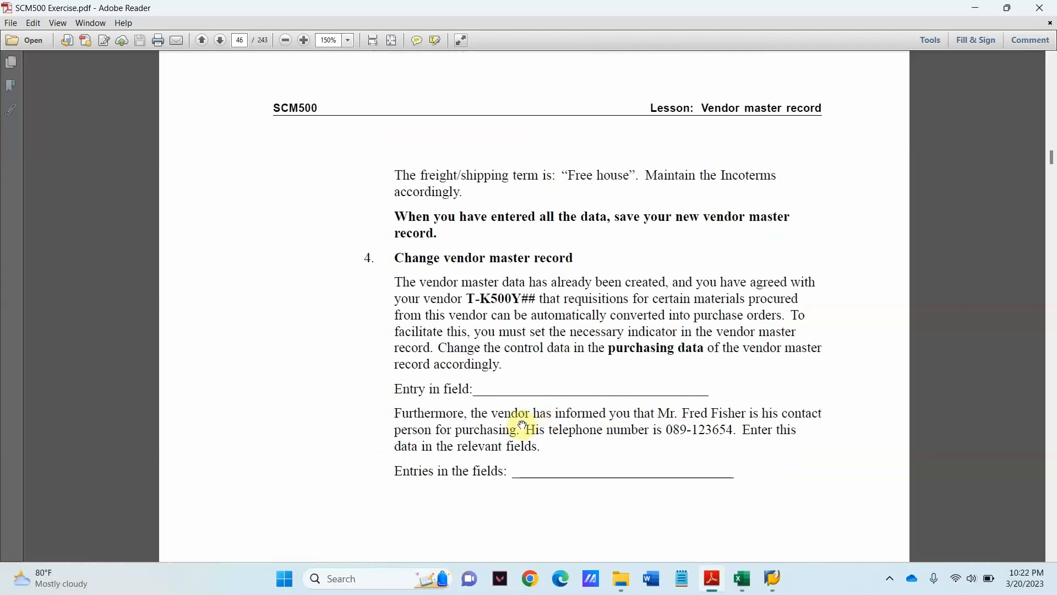
{"action": "scroll", "coordinate": [503, 454], "scroll_direction": "down", "scroll_amount": 3}
{"action": "scroll", "coordinate": [500, 445], "scroll_direction": "down", "scroll_amount": 15}
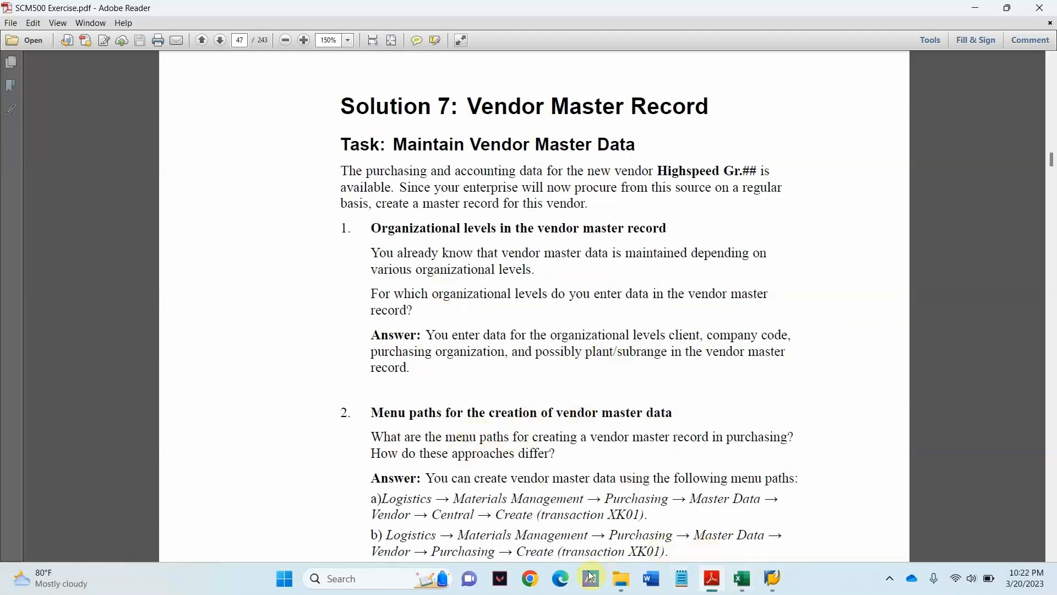
{"action": "scroll", "coordinate": [551, 430], "scroll_direction": "down", "scroll_amount": 1}
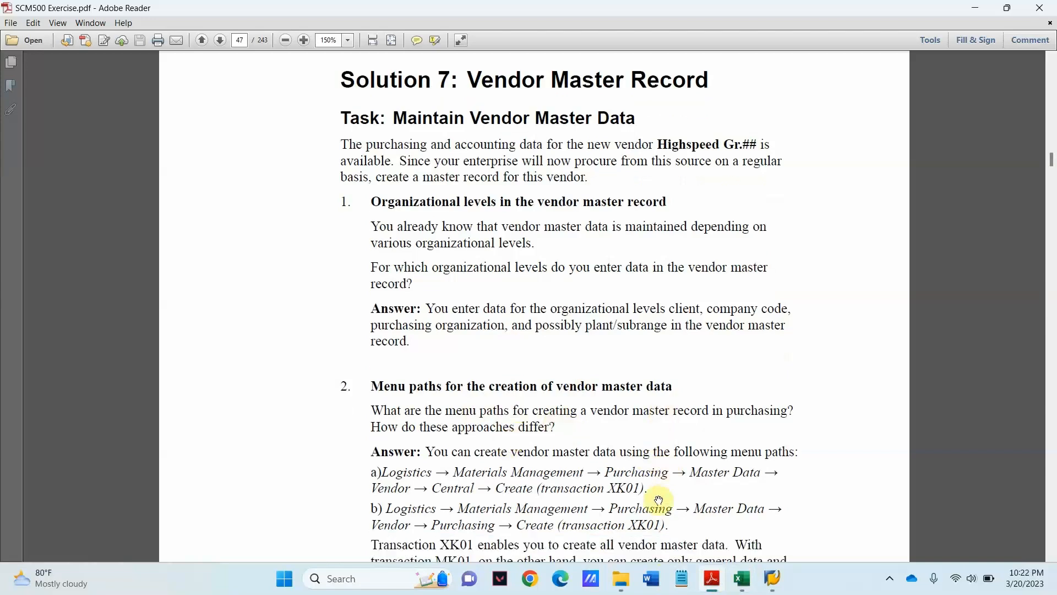
- Arrange the exercise PDF and the SAP Easy Access window side by side and set the PDF zoom to 100%
{"action": "key", "text": "super+Left"}
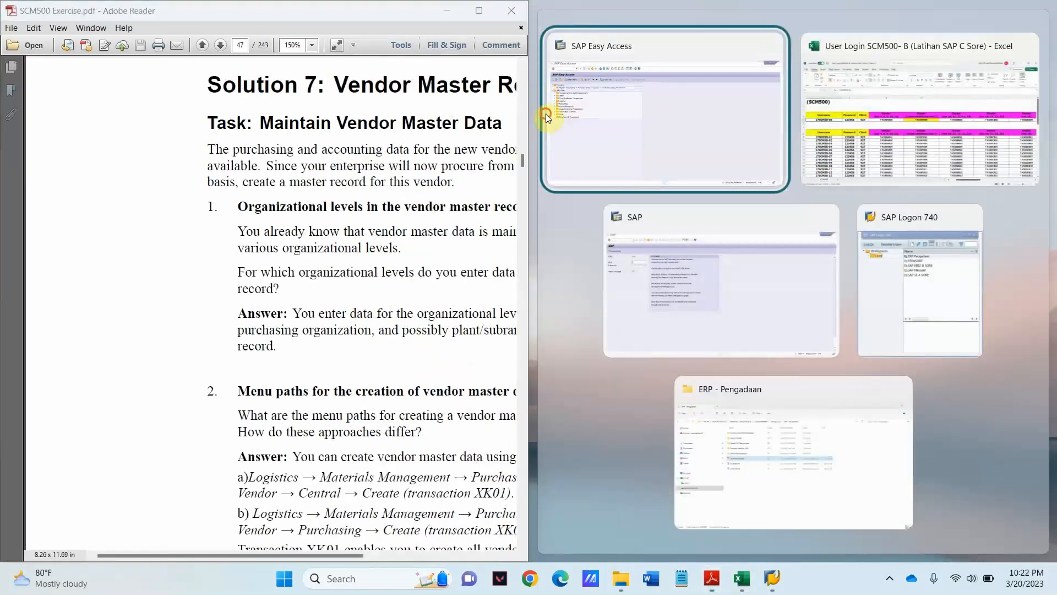
{"action": "left_click", "coordinate": [546, 113]}
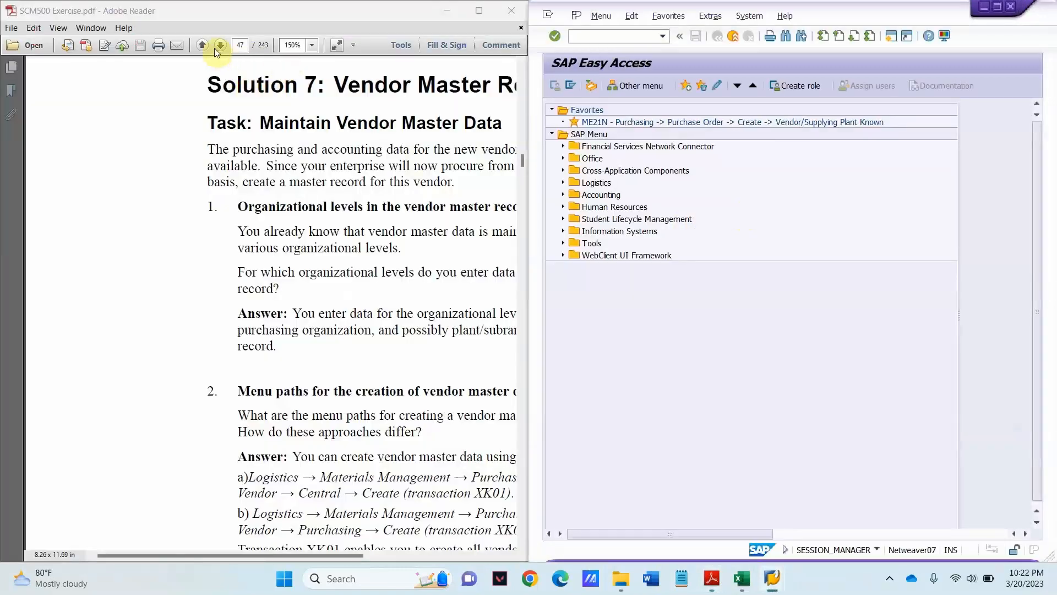
{"action": "left_click", "coordinate": [312, 46]}
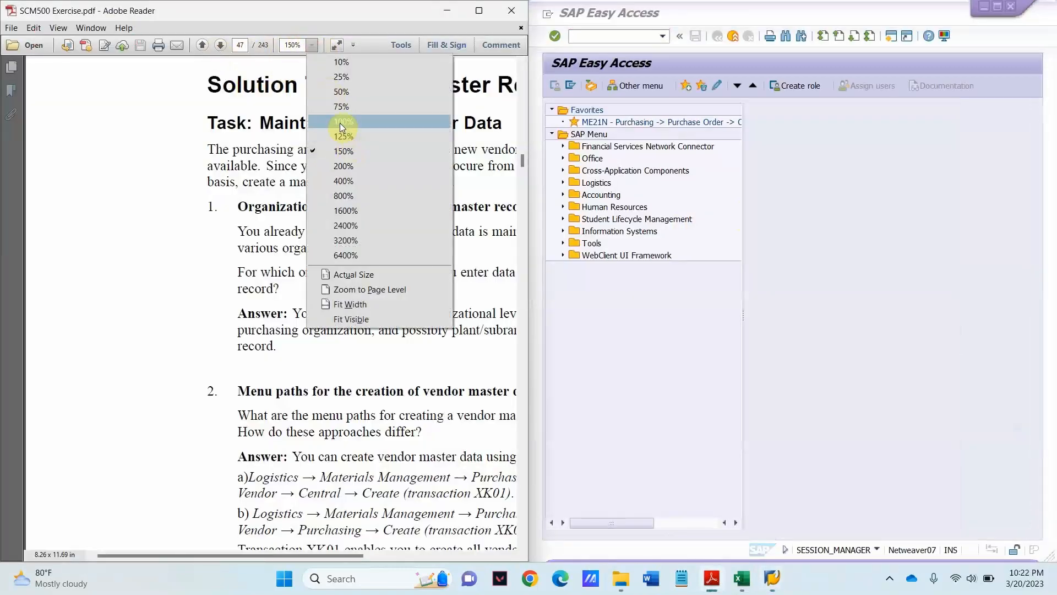
{"action": "left_click", "coordinate": [339, 123]}
{"action": "scroll", "coordinate": [266, 378], "scroll_direction": "down", "scroll_amount": 1}
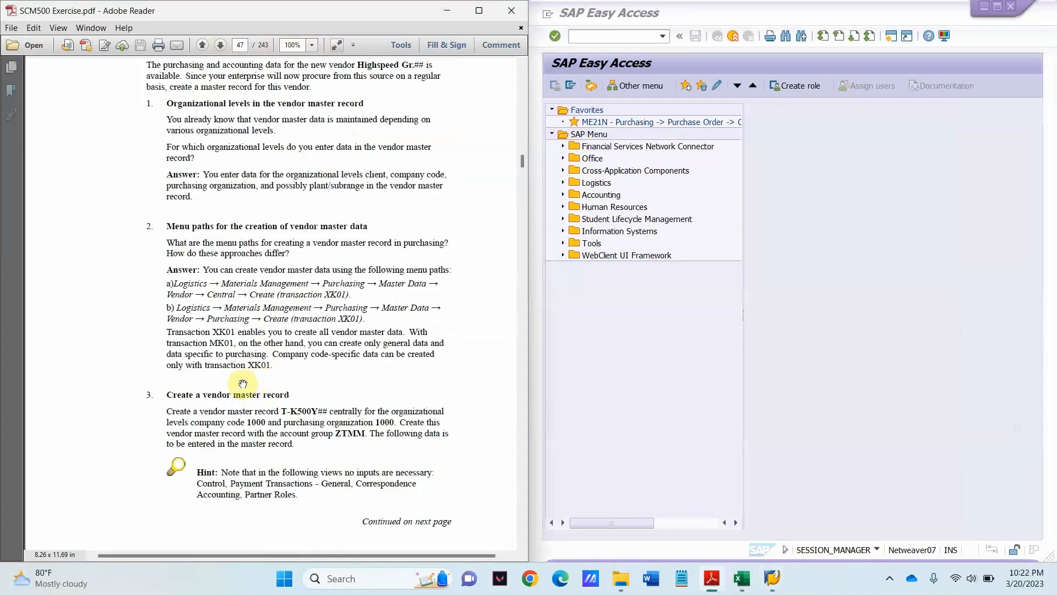
{"action": "scroll", "coordinate": [248, 375], "scroll_direction": "up", "scroll_amount": 1}
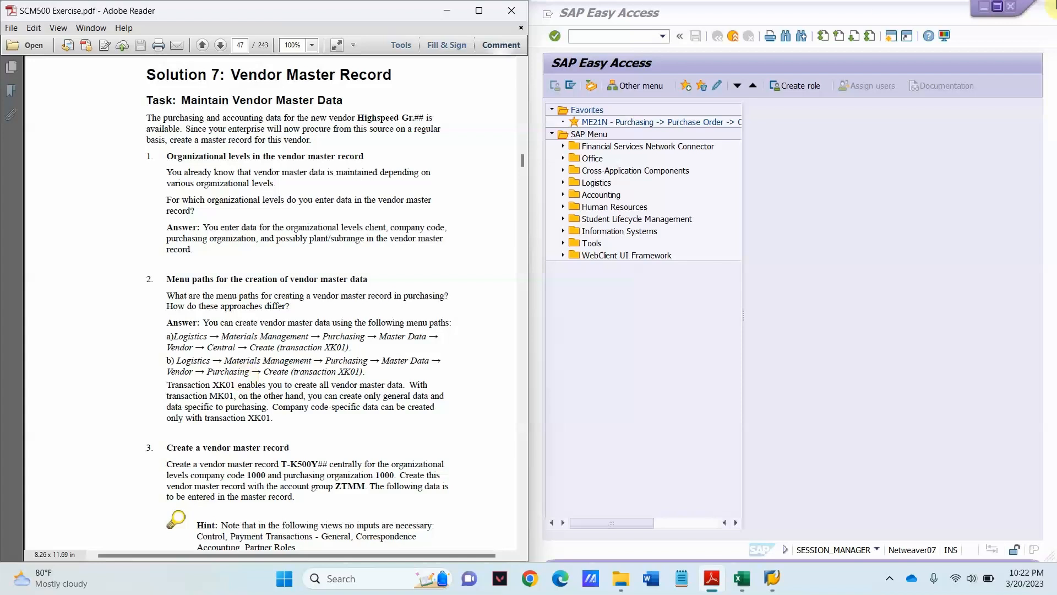
{"action": "scroll", "coordinate": [461, 229], "scroll_direction": "down", "scroll_amount": 4}
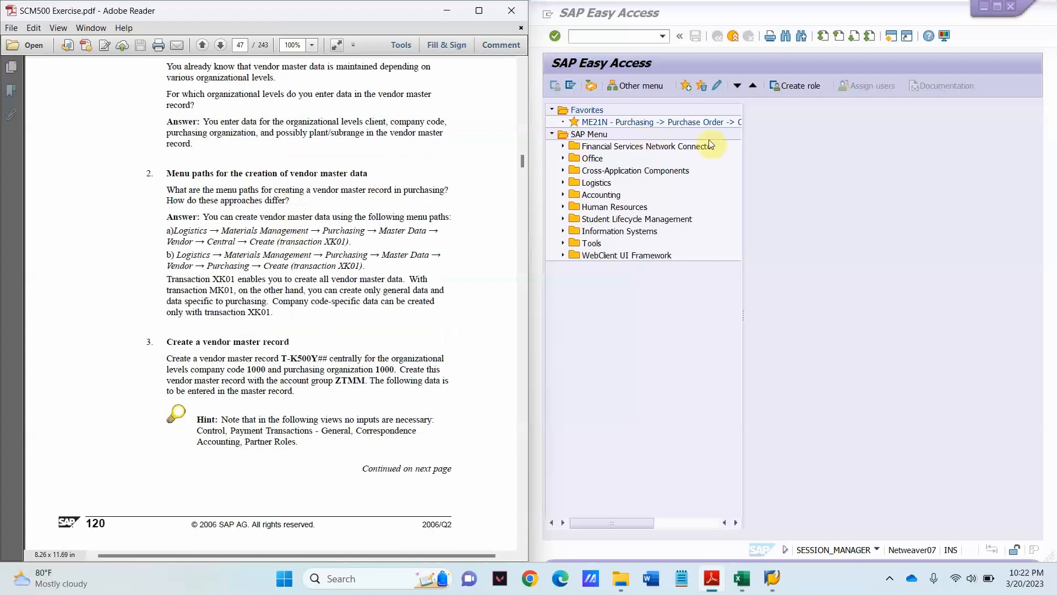
- Expand the SAP Easy Access tree through Logistics, Materials Management and Purchasing to the Master Data folder
{"action": "left_click", "coordinate": [566, 182]}
{"action": "left_click", "coordinate": [565, 182]}
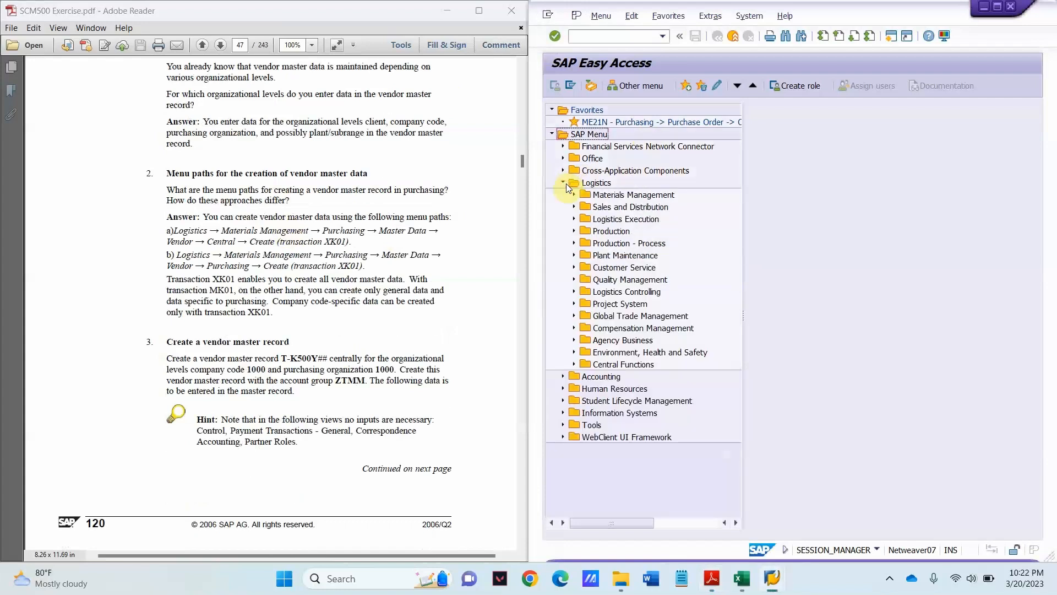
{"action": "left_click", "coordinate": [574, 196]}
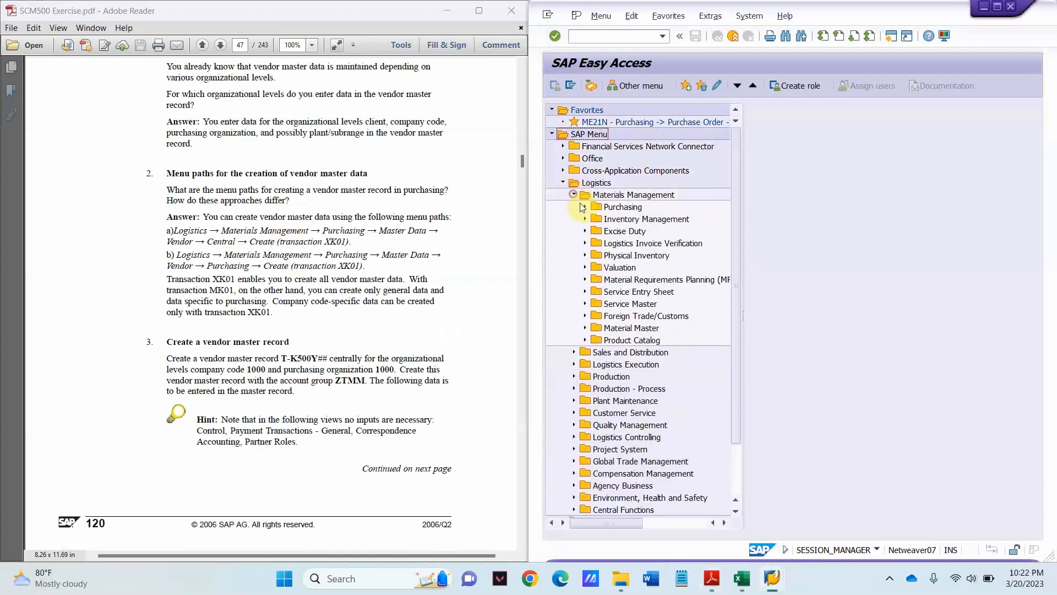
{"action": "left_click", "coordinate": [617, 207]}
{"action": "left_click", "coordinate": [585, 207]}
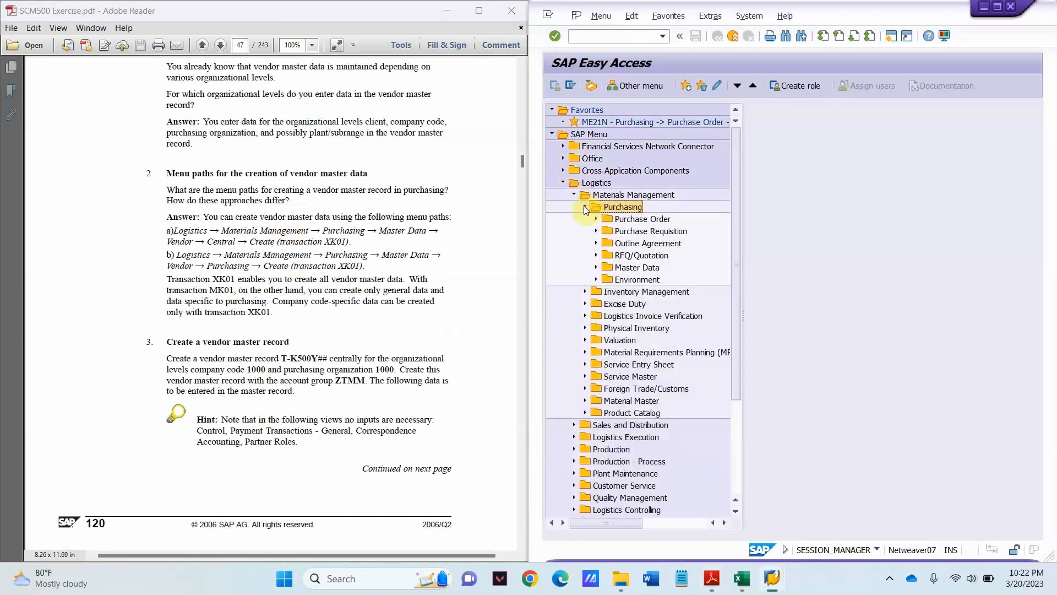
{"action": "left_click", "coordinate": [625, 221]}
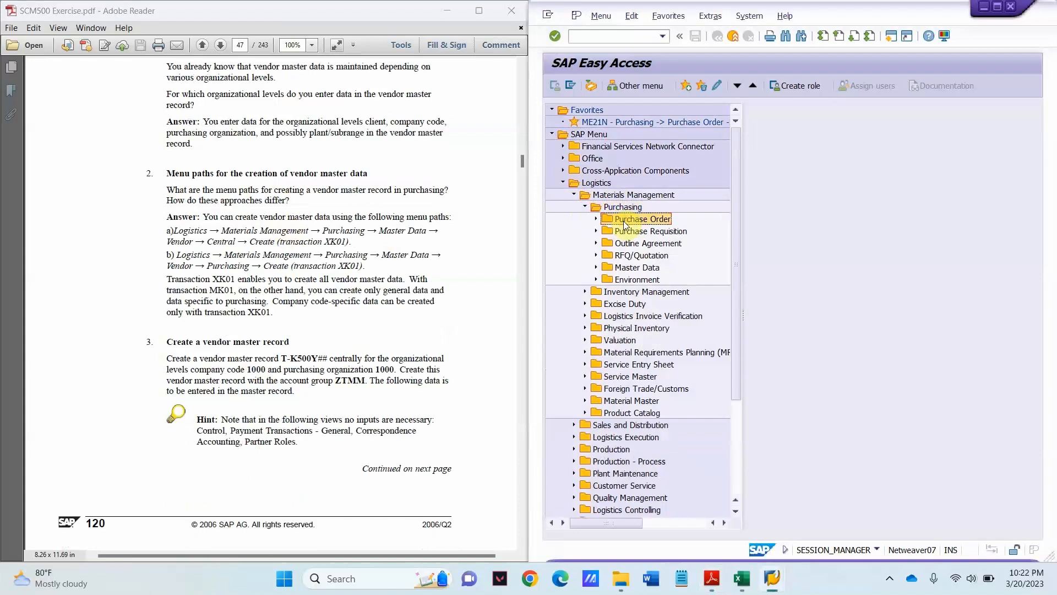
{"action": "left_click", "coordinate": [627, 267]}
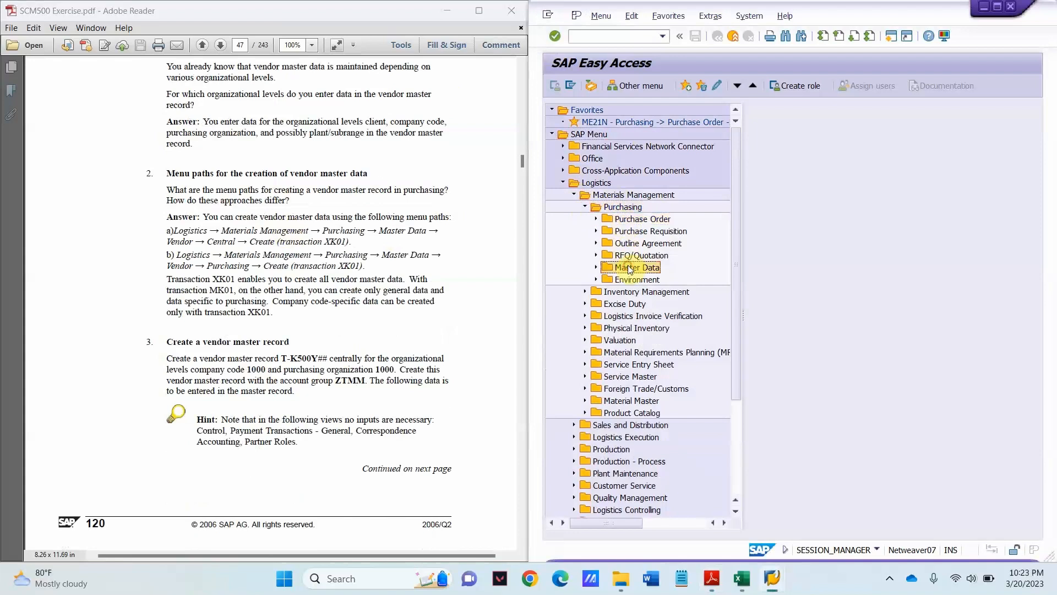
{"action": "left_click", "coordinate": [596, 268]}
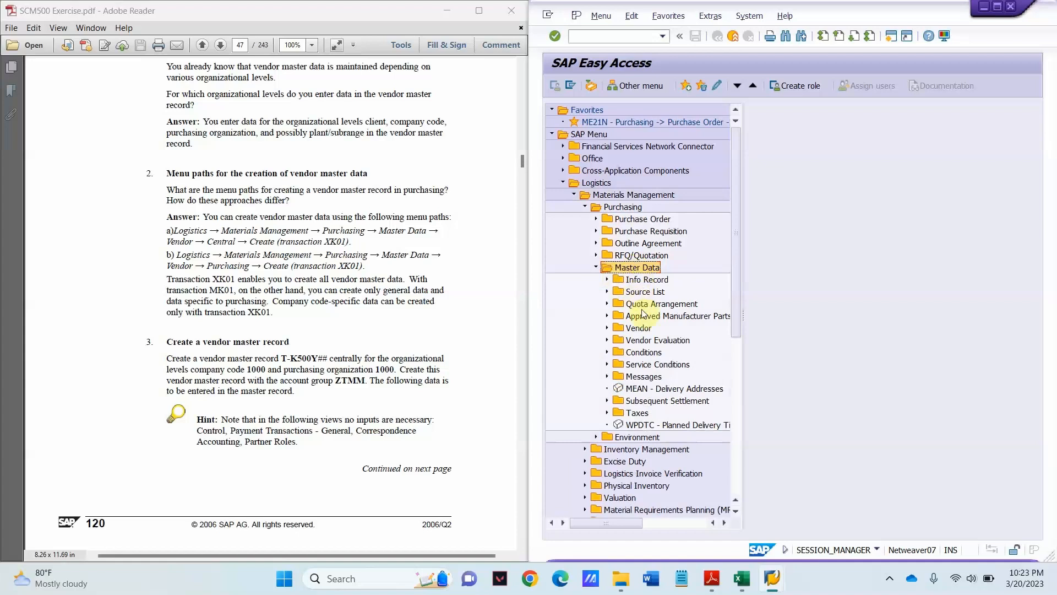
- Open transaction XK01 - Create from the Central folder under Vendor in the purchasing master data
{"action": "left_click", "coordinate": [639, 329]}
{"action": "double_click", "coordinate": [639, 330]}
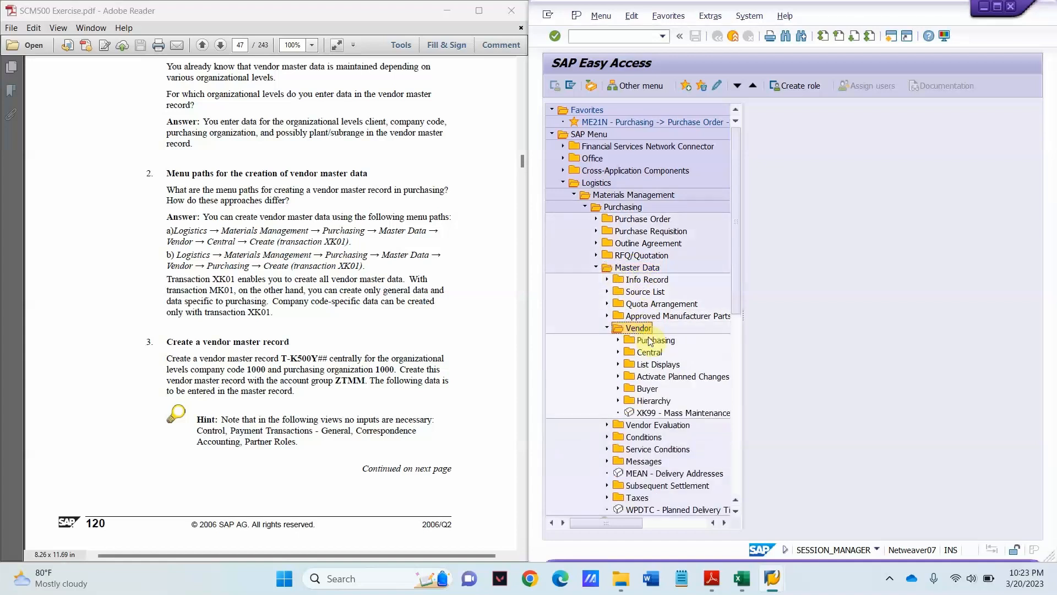
{"action": "left_click", "coordinate": [619, 352]}
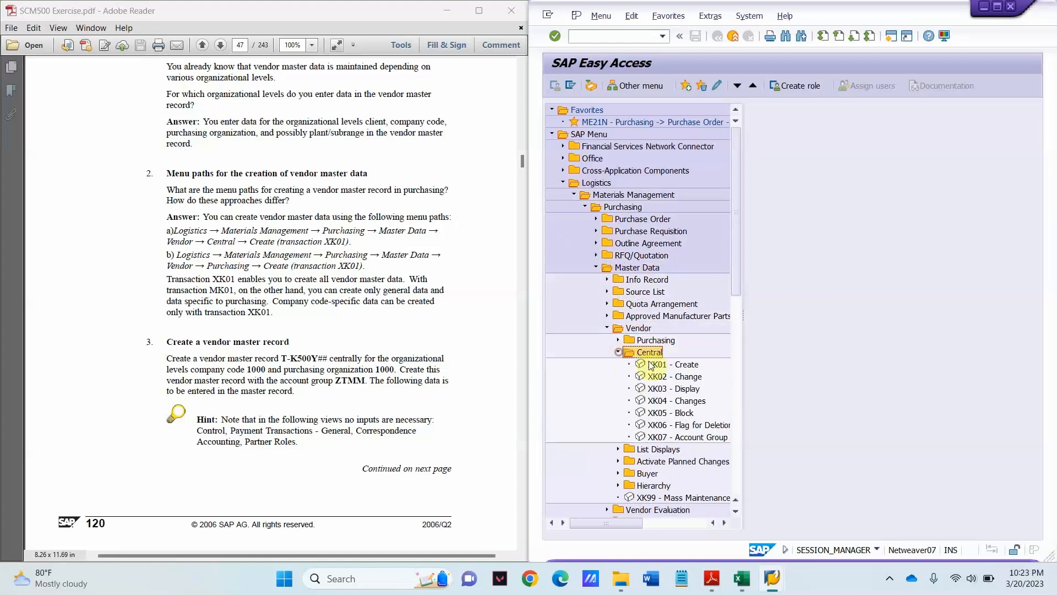
{"action": "left_click", "coordinate": [661, 366]}
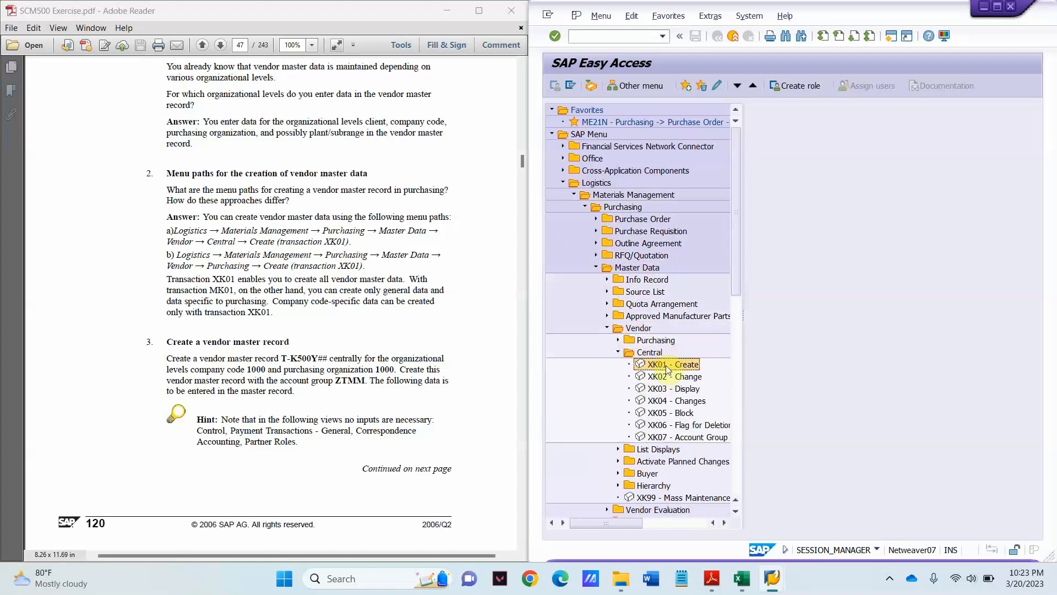
{"action": "double_click", "coordinate": [665, 367]}
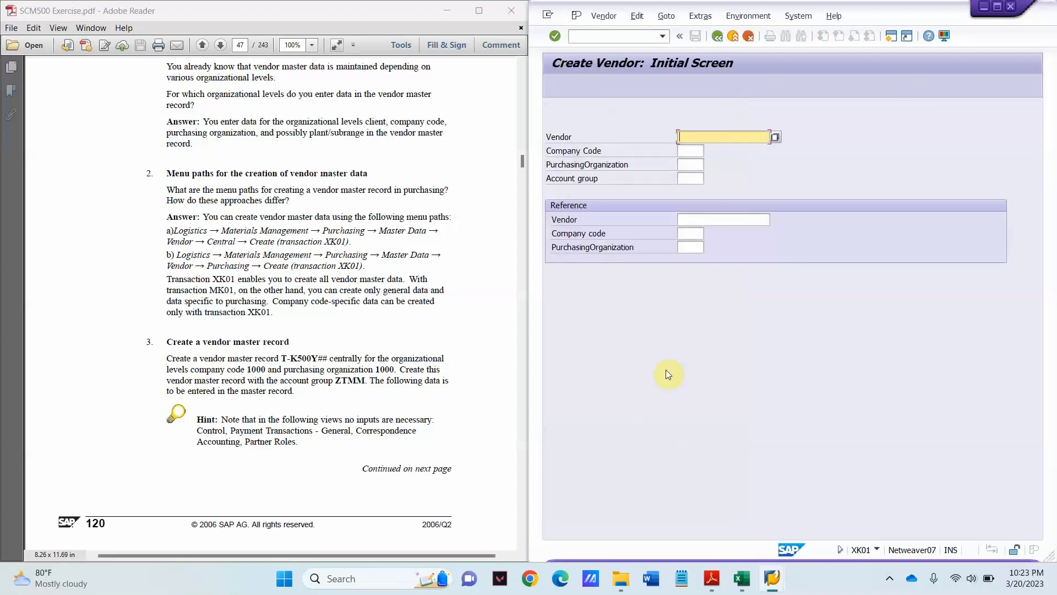
- Switch to the Excel user login list, copy the exercise 7 vendor code from cell H5, and return to the Create Vendor screen
{"action": "left_click", "coordinate": [742, 578]}
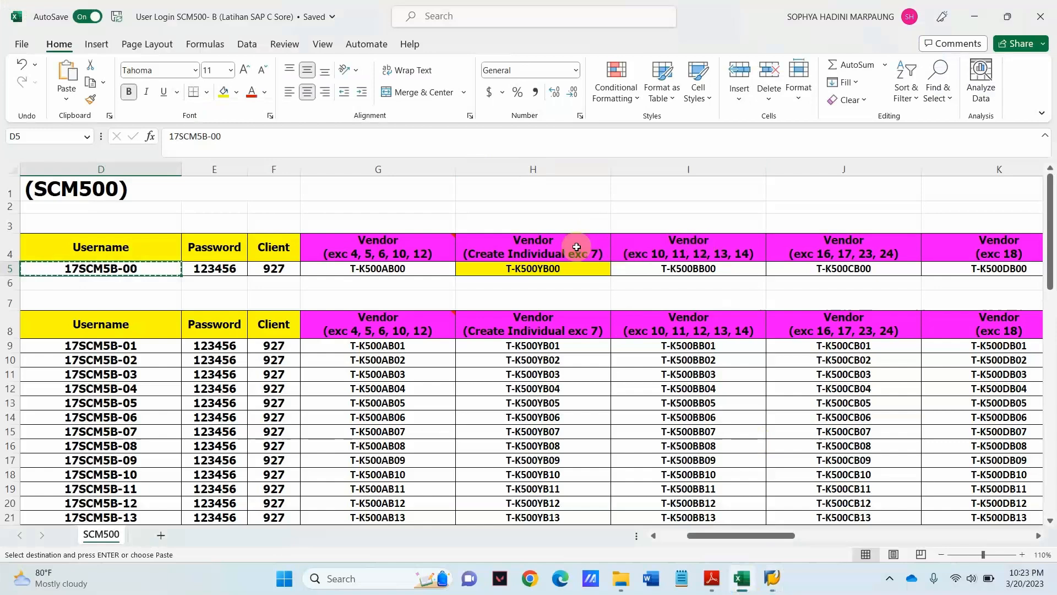
{"action": "left_click", "coordinate": [541, 266]}
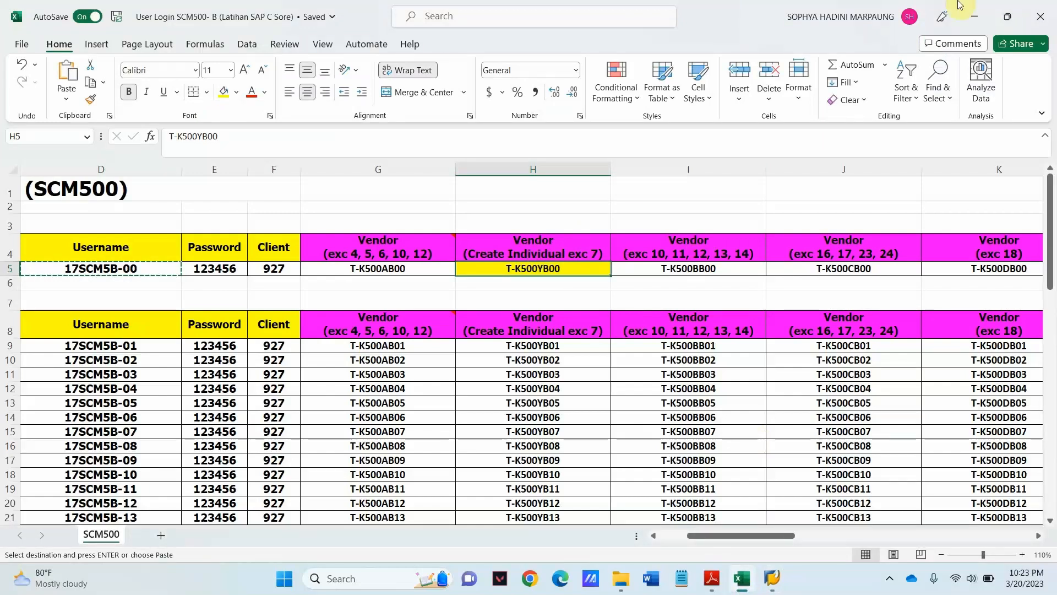
{"action": "left_click", "coordinate": [430, 264]}
{"action": "left_click", "coordinate": [532, 266]}
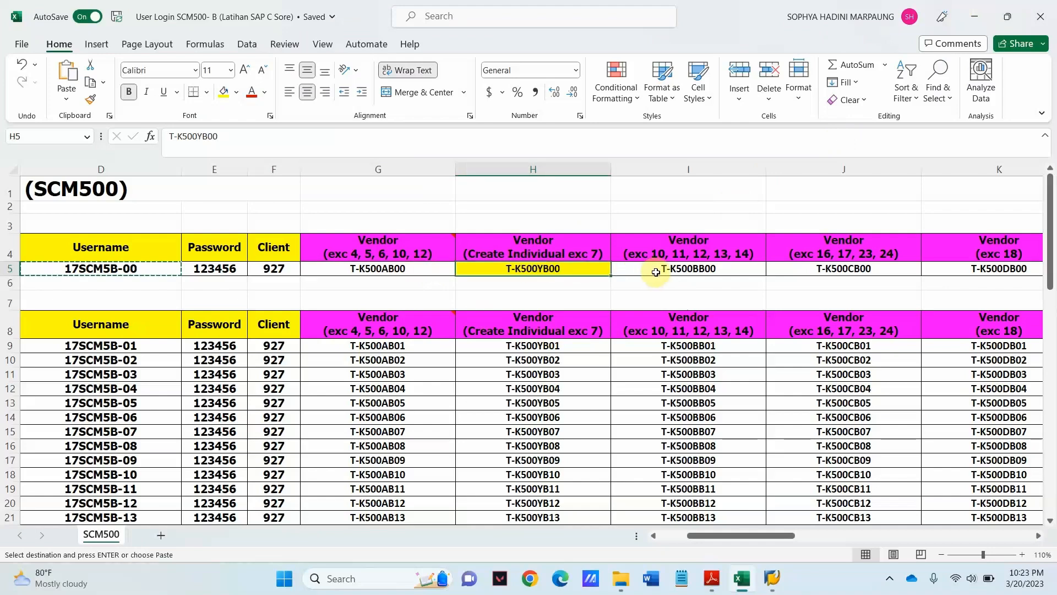
{"action": "key", "text": "ctrl+c"}
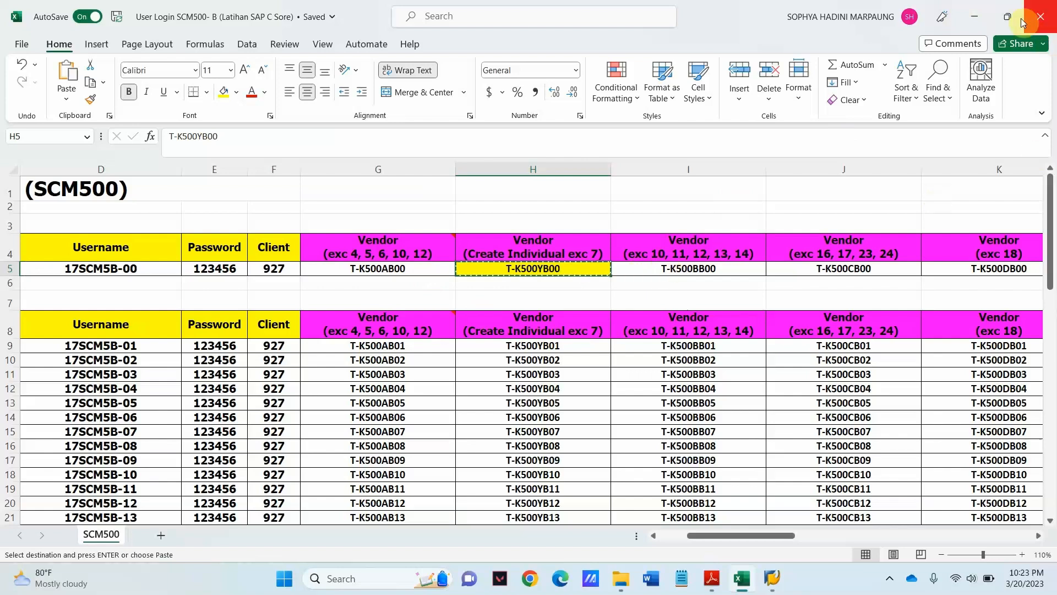
{"action": "left_click", "coordinate": [975, 16]}
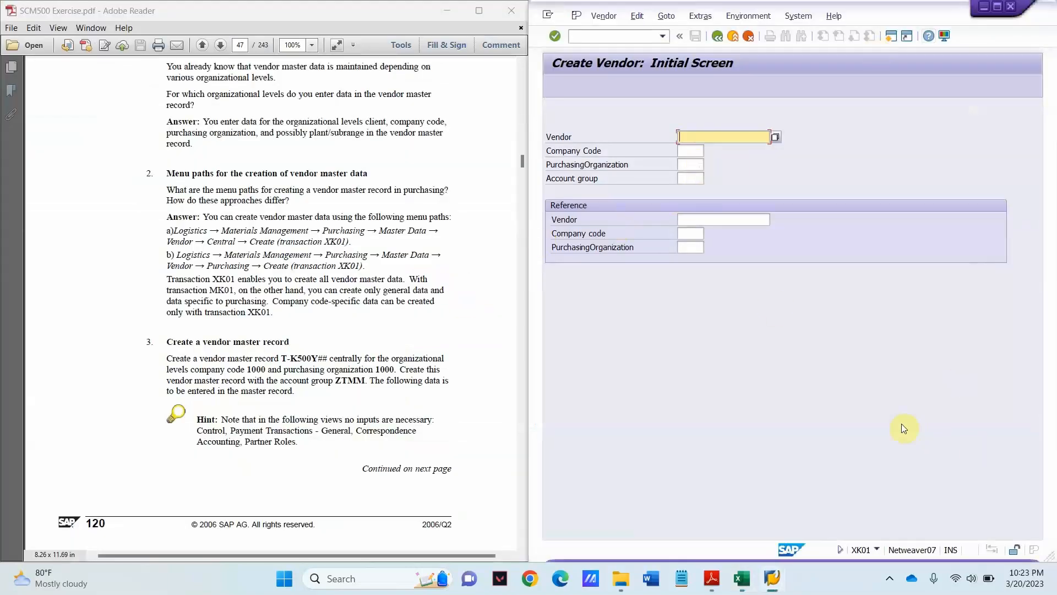
{"action": "scroll", "coordinate": [231, 317], "scroll_direction": "down", "scroll_amount": 10}
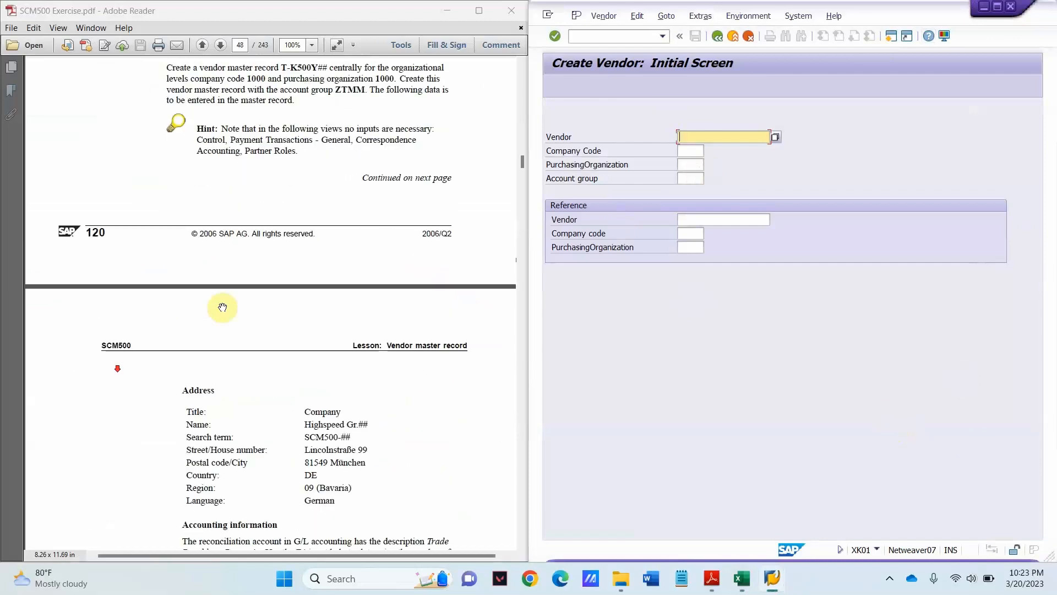
- Review Solution 7 in the exercise PDF for the vendor creation task and the field values required on the initial screen
{"action": "scroll", "coordinate": [241, 321], "scroll_direction": "down", "scroll_amount": 15}
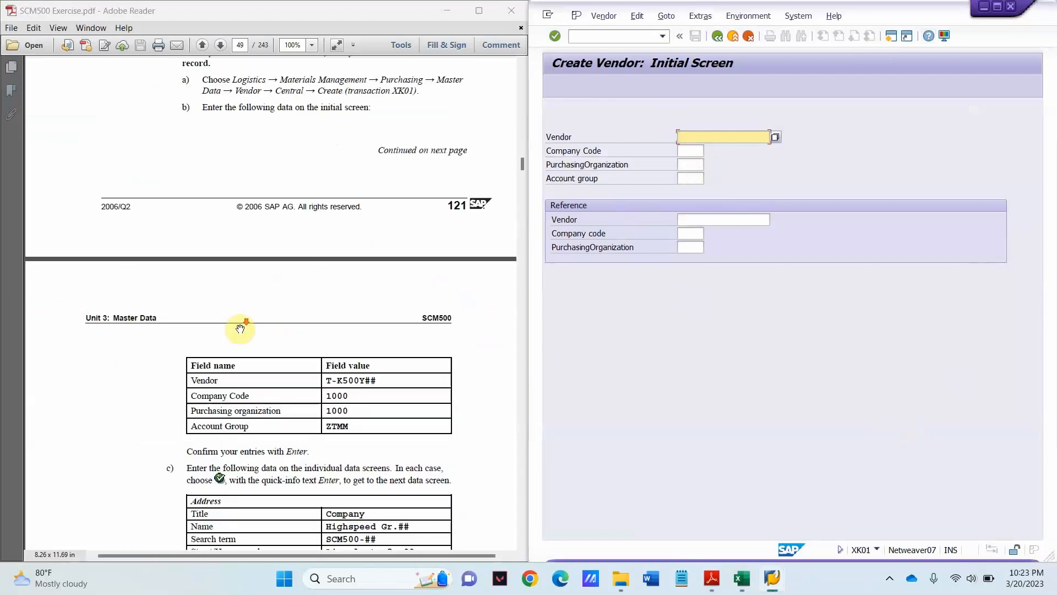
{"action": "scroll", "coordinate": [239, 323], "scroll_direction": "up", "scroll_amount": 5}
{"action": "scroll", "coordinate": [238, 324], "scroll_direction": "up", "scroll_amount": 12}
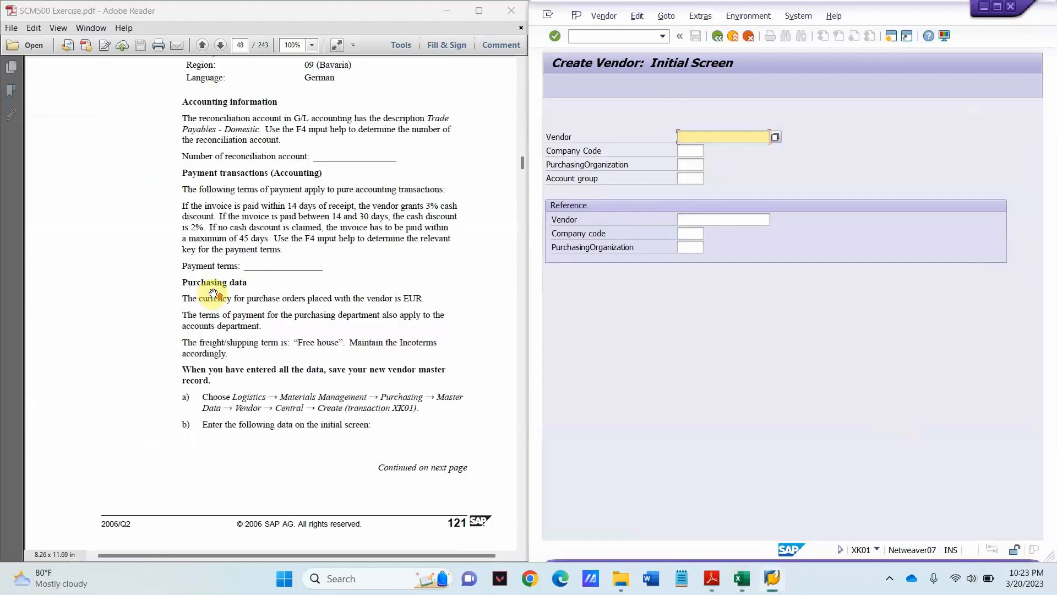
{"action": "scroll", "coordinate": [237, 304], "scroll_direction": "up", "scroll_amount": 13}
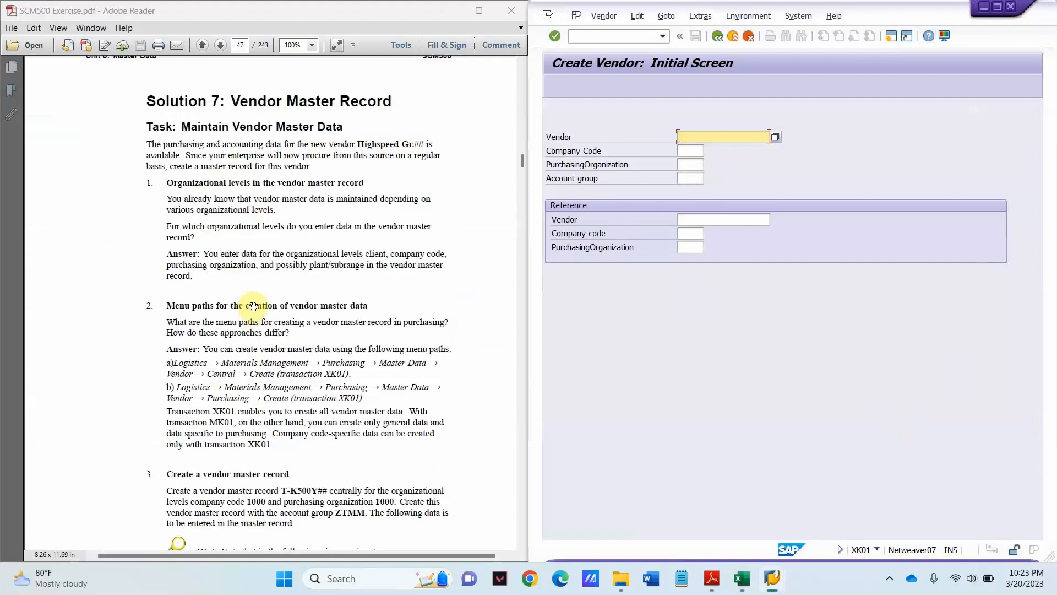
{"action": "left_click", "coordinate": [273, 254]}
{"action": "scroll", "coordinate": [286, 330], "scroll_direction": "down", "scroll_amount": 12}
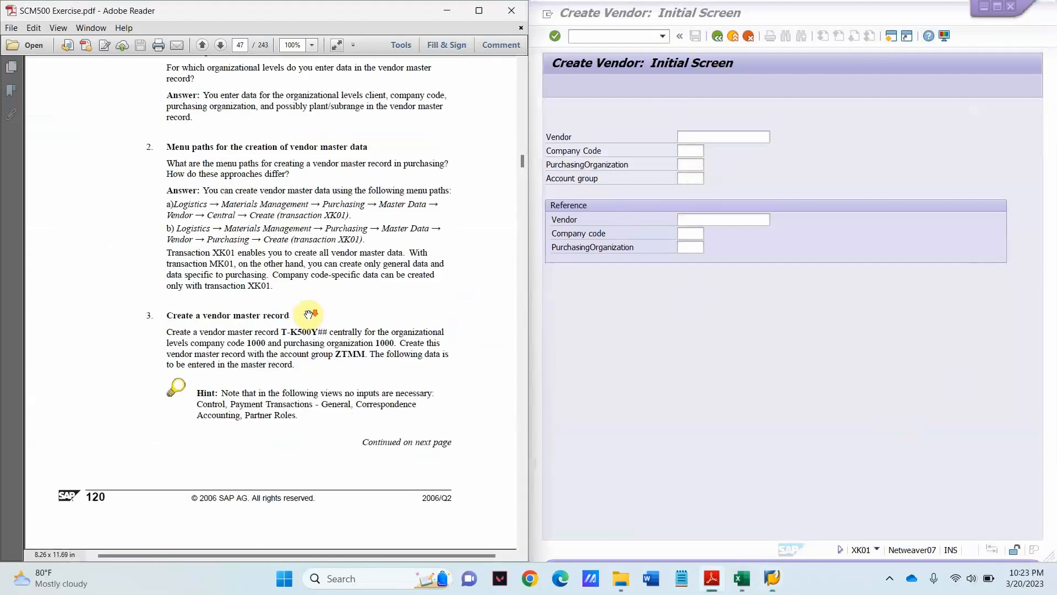
{"action": "scroll", "coordinate": [302, 377], "scroll_direction": "up", "scroll_amount": 5}
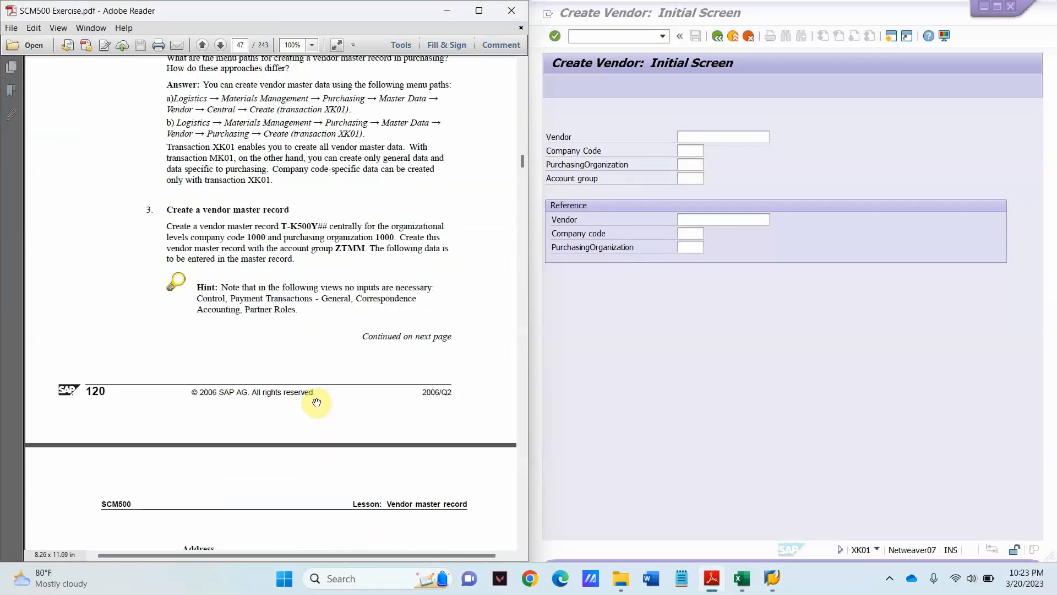
{"action": "scroll", "coordinate": [316, 402], "scroll_direction": "down", "scroll_amount": 5}
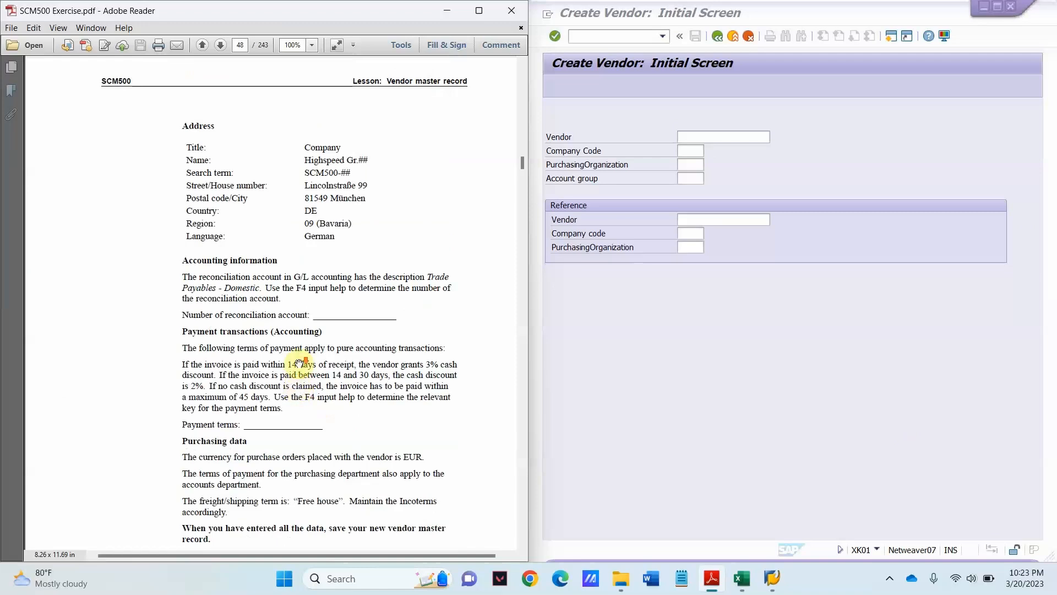
{"action": "scroll", "coordinate": [302, 364], "scroll_direction": "down", "scroll_amount": 10}
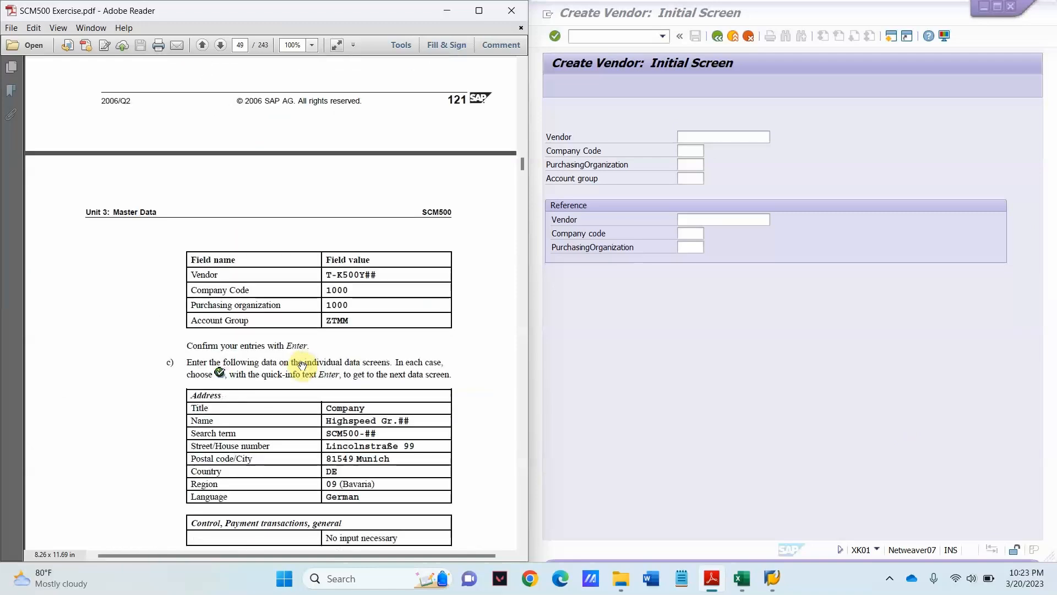
- Fill the initial screen with vendor T-K500YB00, company code 1000, purchasing organization 1000 and account group ZTMM
{"action": "left_click", "coordinate": [696, 135]}
{"action": "type", "text": "T-K500YB00"}
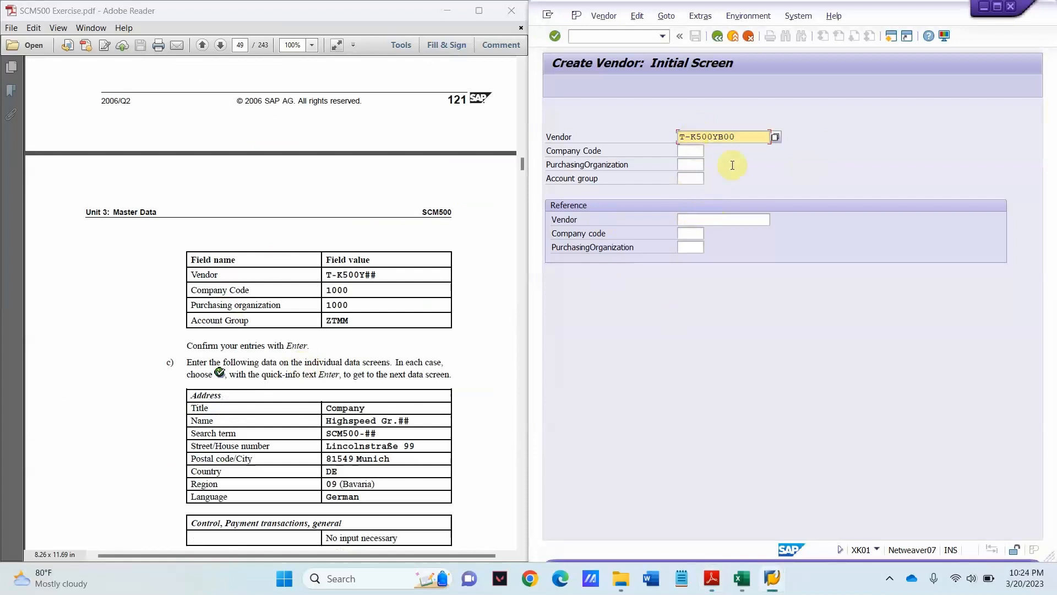
{"action": "left_click", "coordinate": [696, 153]}
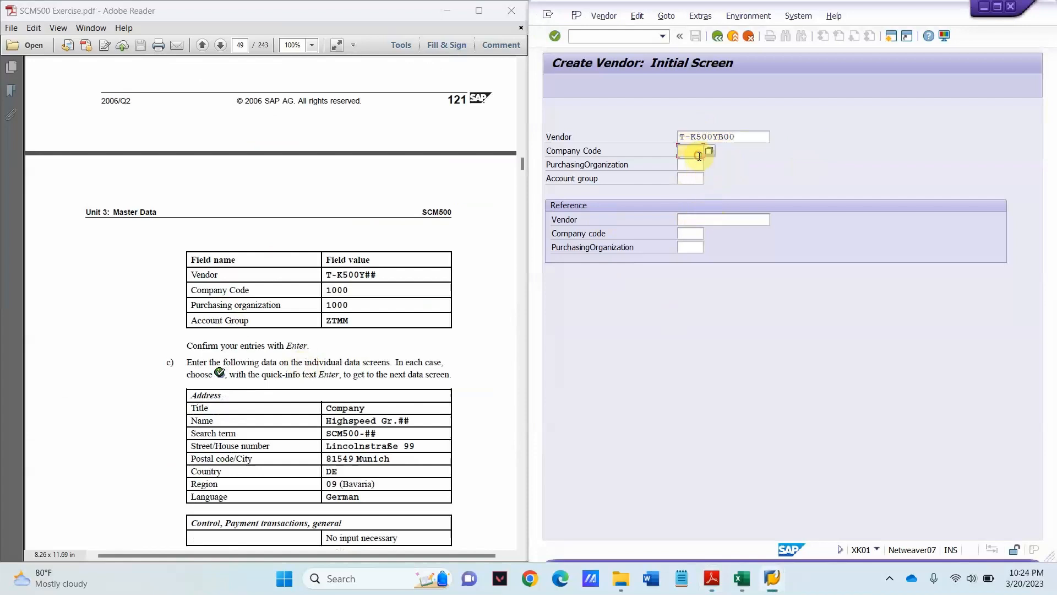
{"action": "type", "text": "1000"}
{"action": "left_click", "coordinate": [695, 161]}
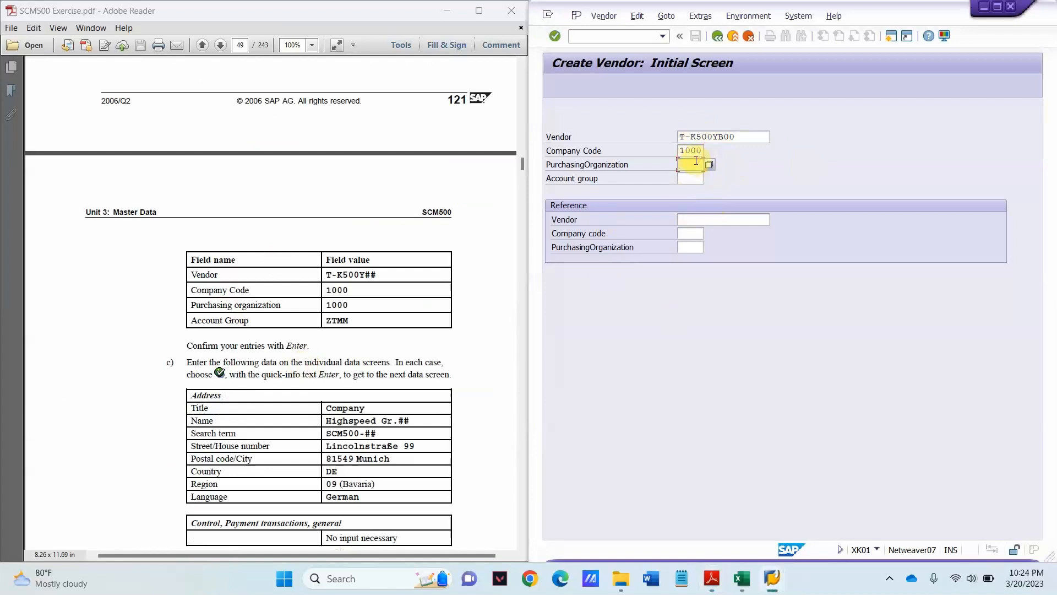
{"action": "type", "text": "1000"}
{"action": "left_click", "coordinate": [696, 177]}
{"action": "type", "text": "ZTMM"}
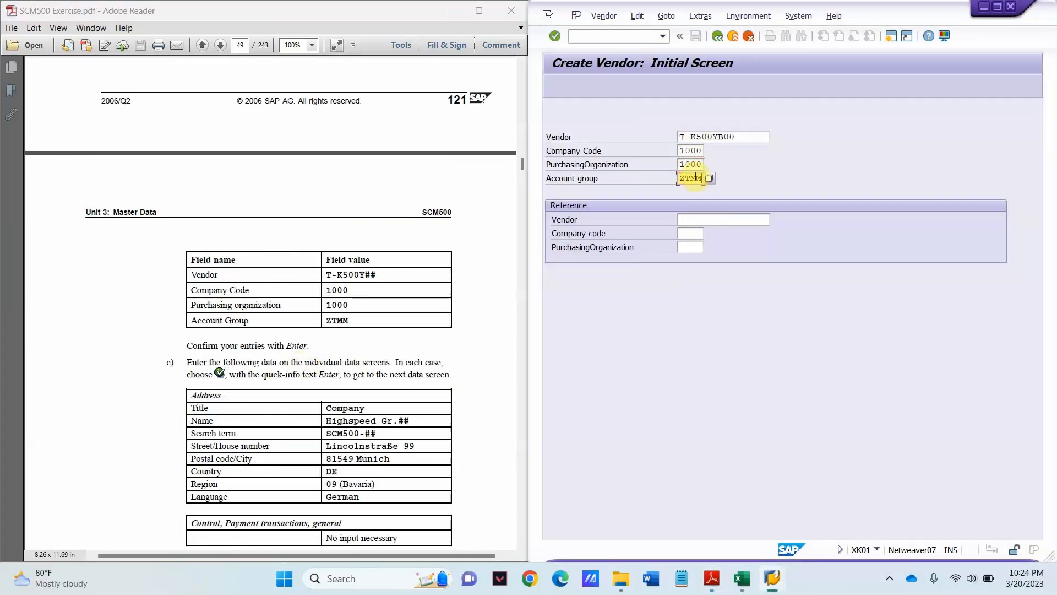
- Search the list of possible vendor account groups for ZTMM and select that entry for the account group
{"action": "left_click", "coordinate": [708, 179]}
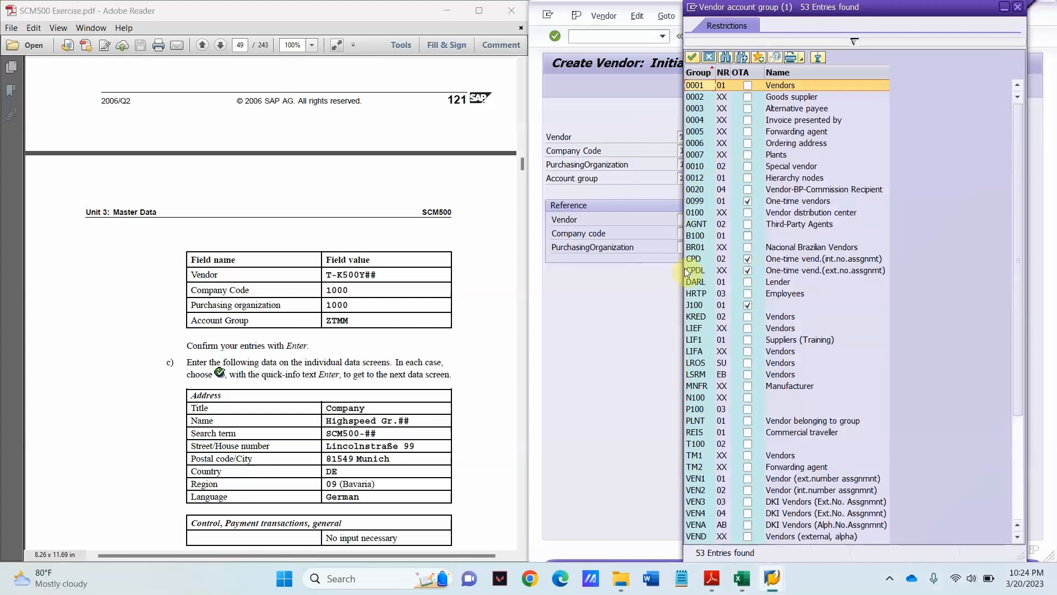
{"action": "left_click", "coordinate": [727, 61]}
{"action": "type", "text": "ZTMM"}
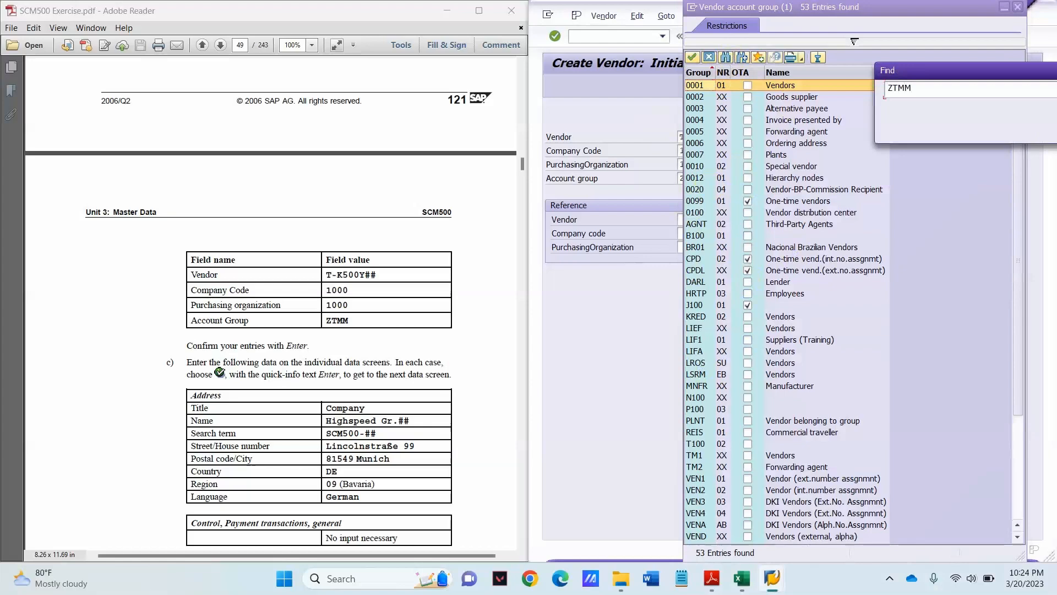
{"action": "key", "text": "Return"}
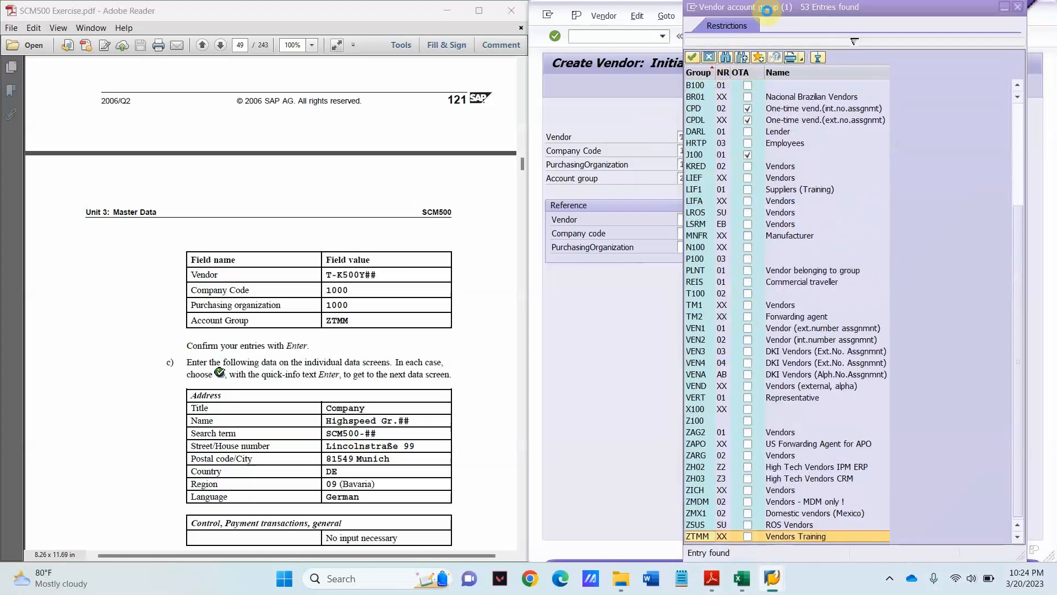
{"action": "double_click", "coordinate": [696, 536]}
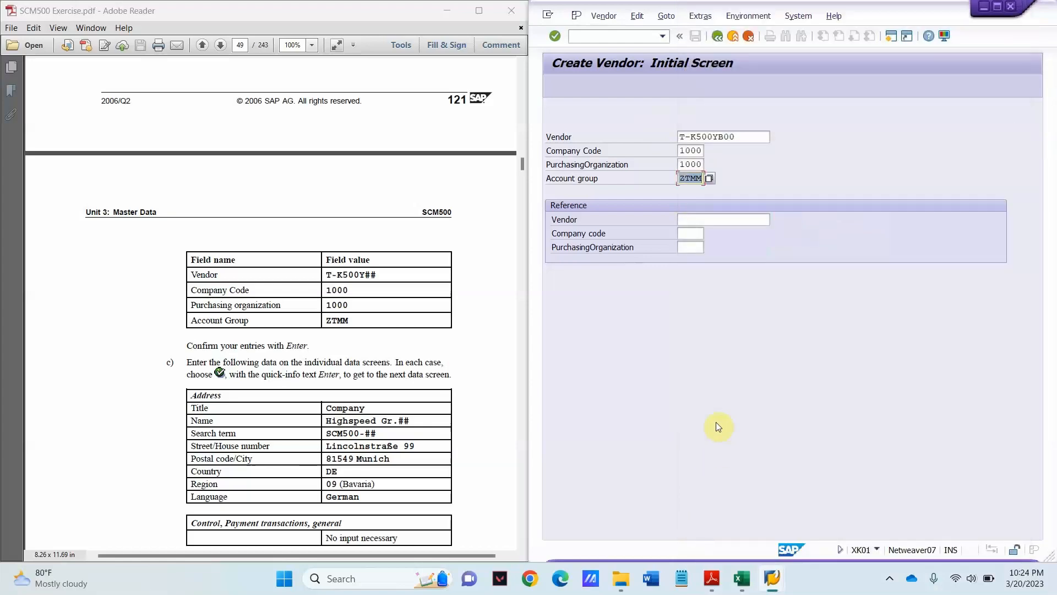
- Read the exercise PDF for the address, accounting, payment and purchasing values required for the vendor record
{"action": "scroll", "coordinate": [352, 386], "scroll_direction": "up", "scroll_amount": 5}
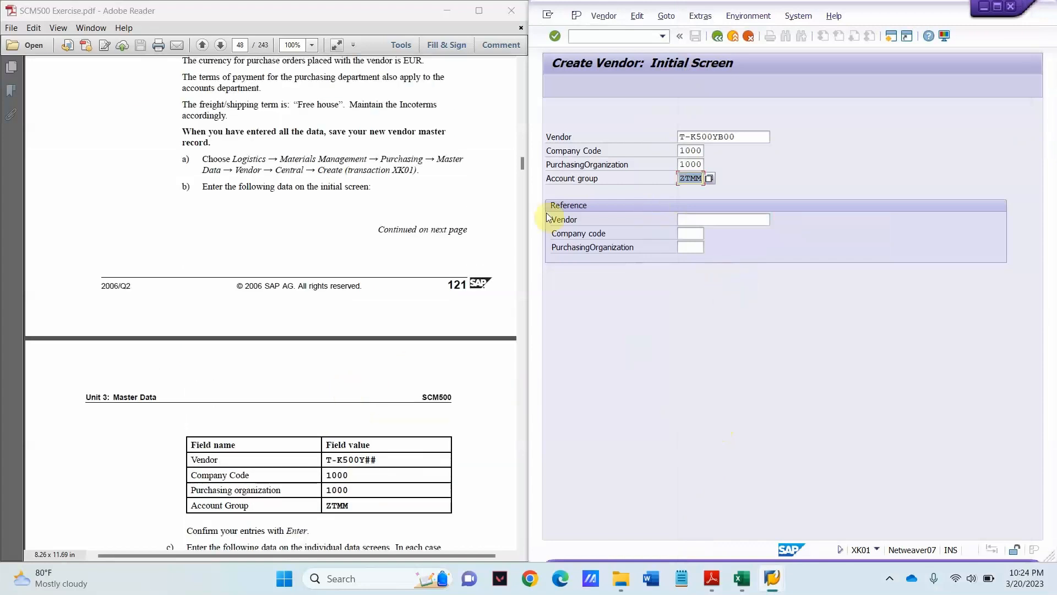
{"action": "scroll", "coordinate": [310, 380], "scroll_direction": "down", "scroll_amount": 3}
{"action": "scroll", "coordinate": [391, 366], "scroll_direction": "down", "scroll_amount": 2}
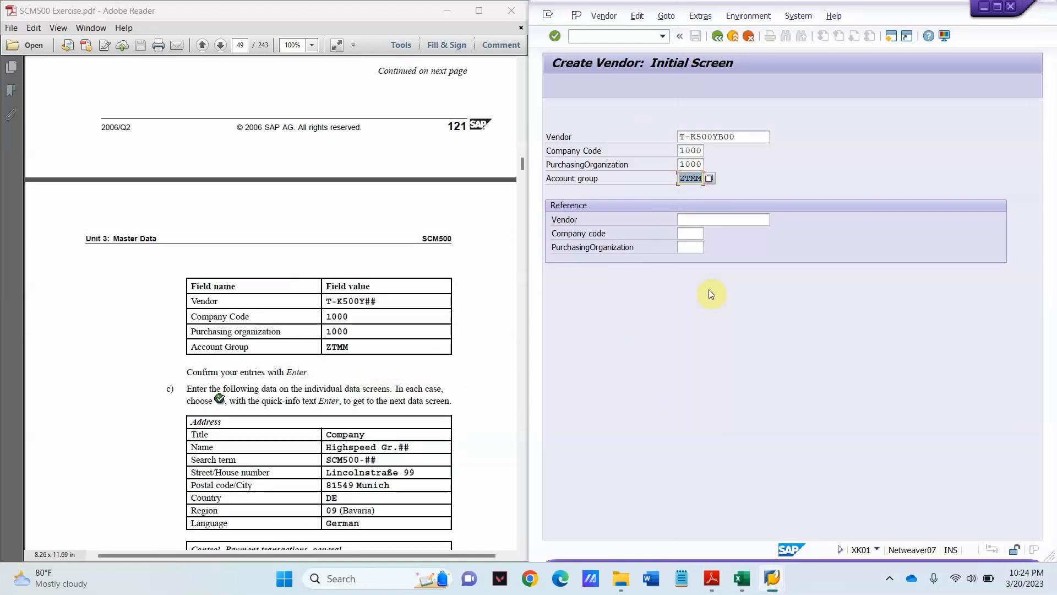
{"action": "left_click", "coordinate": [702, 220]}
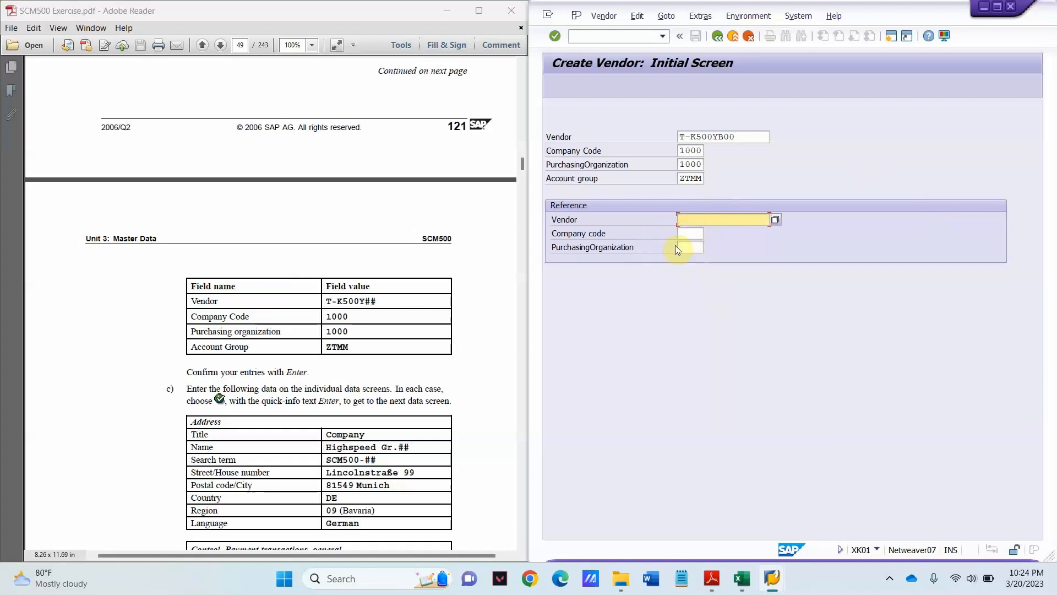
{"action": "scroll", "coordinate": [350, 314], "scroll_direction": "up", "scroll_amount": 6}
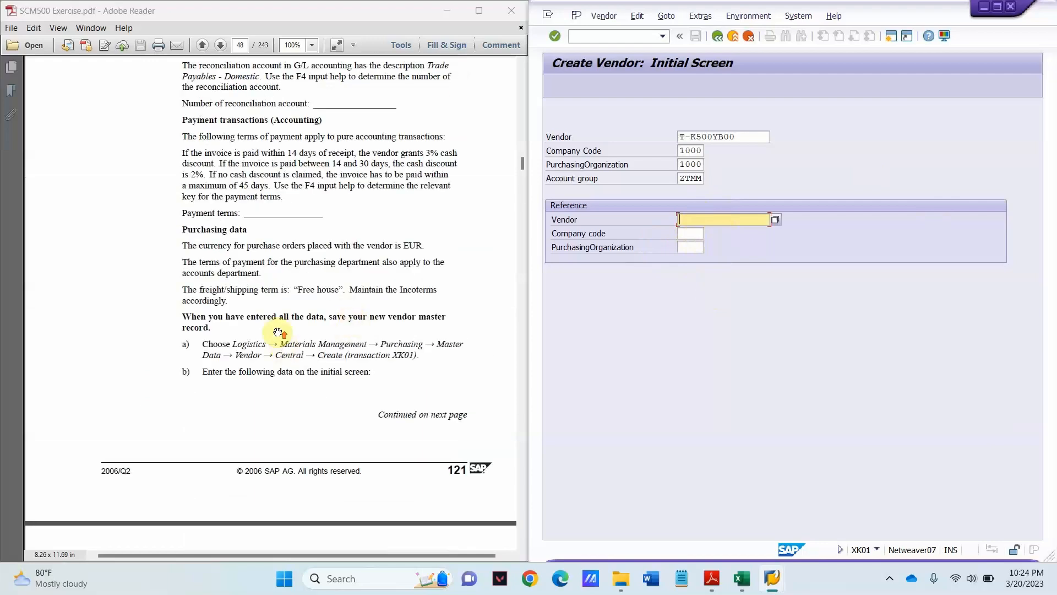
{"action": "scroll", "coordinate": [292, 358], "scroll_direction": "down", "scroll_amount": 6}
{"action": "scroll", "coordinate": [307, 395], "scroll_direction": "down", "scroll_amount": 3}
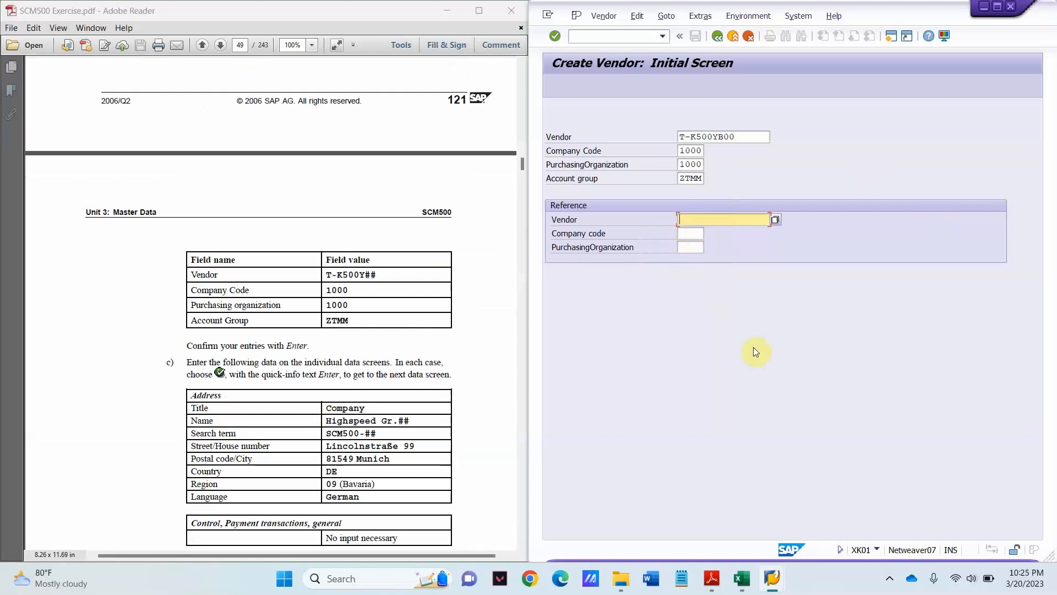
{"action": "scroll", "coordinate": [330, 352], "scroll_direction": "up", "scroll_amount": 6}
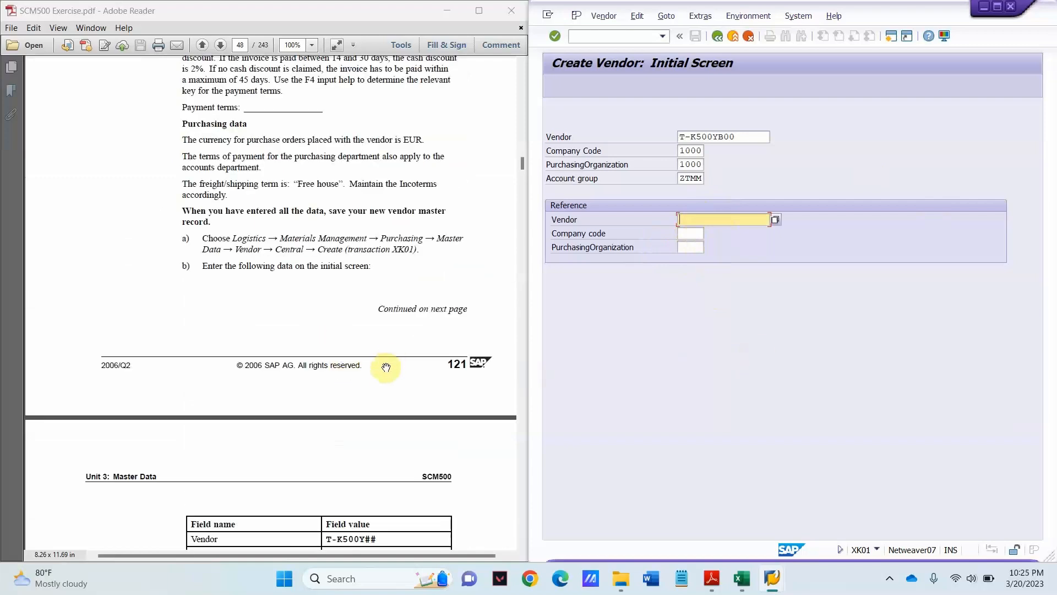
{"action": "scroll", "coordinate": [384, 368], "scroll_direction": "up", "scroll_amount": 4}
{"action": "scroll", "coordinate": [385, 362], "scroll_direction": "up", "scroll_amount": 15}
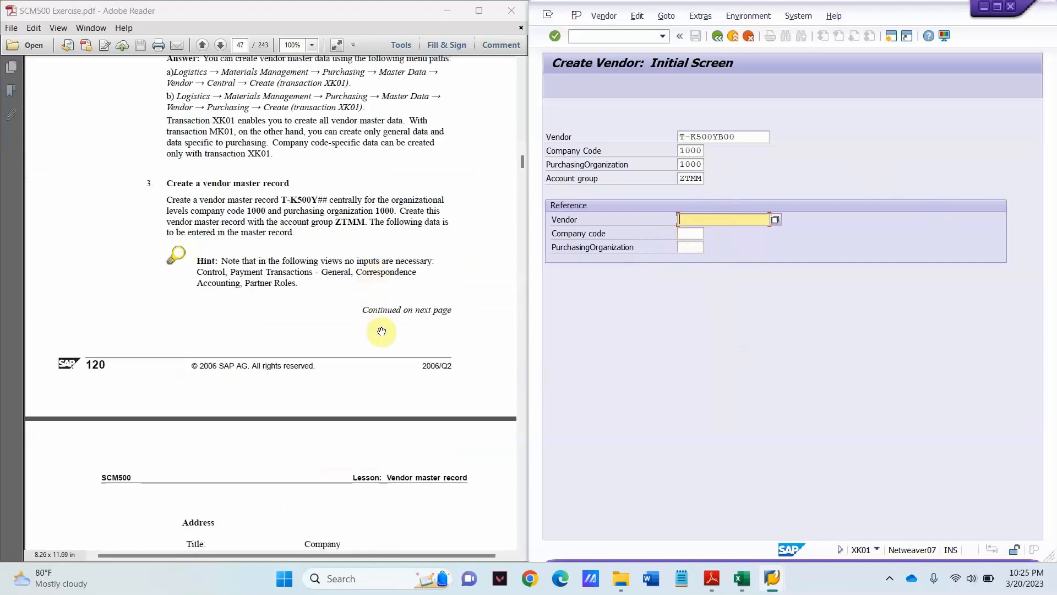
{"action": "scroll", "coordinate": [406, 397], "scroll_direction": "down", "scroll_amount": 5}
{"action": "scroll", "coordinate": [406, 399], "scroll_direction": "down", "scroll_amount": 3}
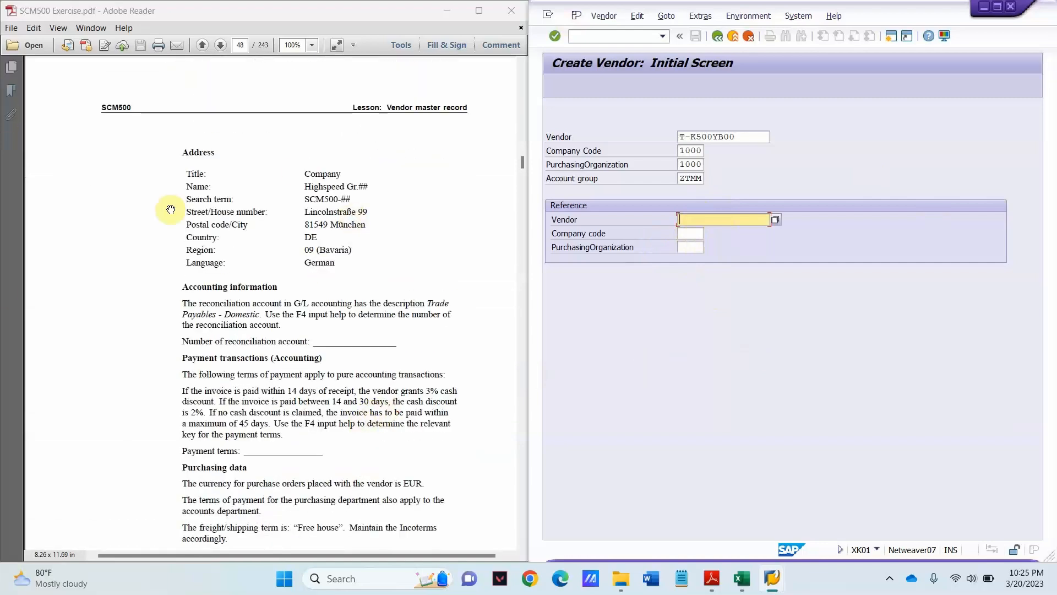
{"action": "scroll", "coordinate": [363, 331], "scroll_direction": "down", "scroll_amount": 10}
{"action": "scroll", "coordinate": [353, 289], "scroll_direction": "down", "scroll_amount": 20}
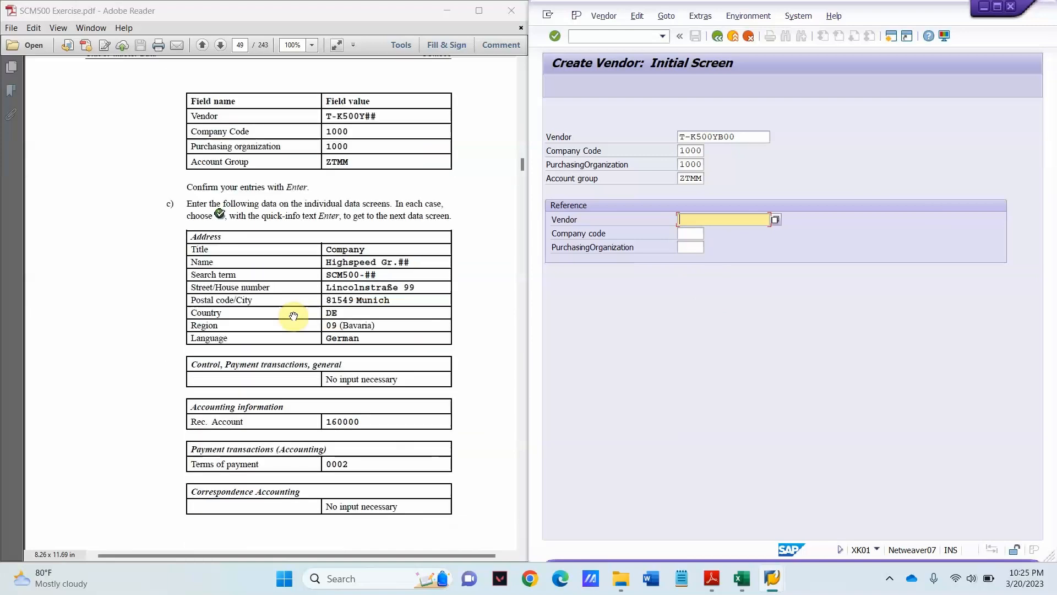
{"action": "scroll", "coordinate": [307, 408], "scroll_direction": "down", "scroll_amount": 7}
{"action": "scroll", "coordinate": [304, 380], "scroll_direction": "up", "scroll_amount": 5}
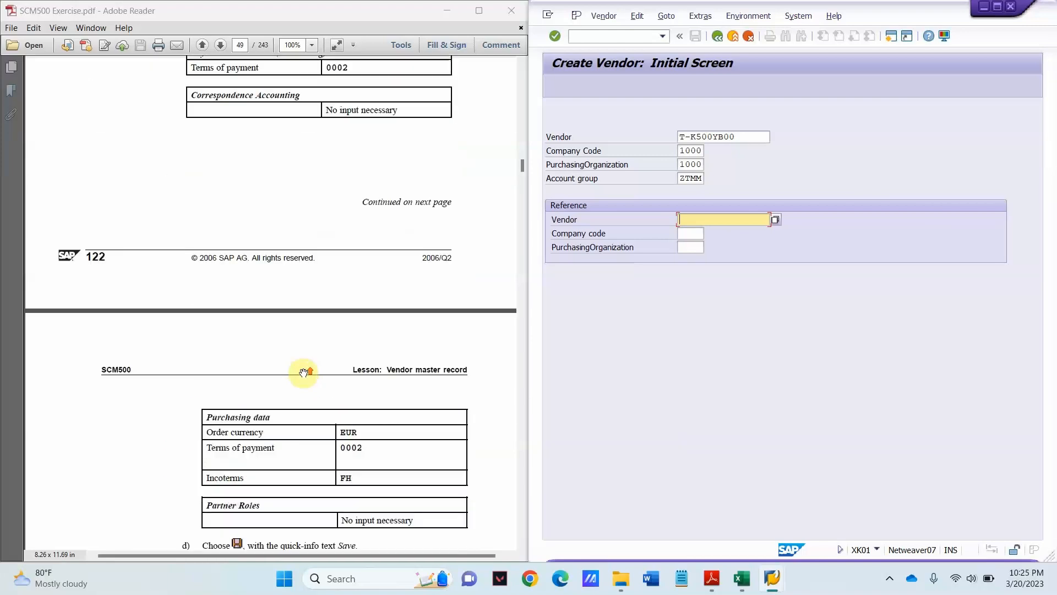
{"action": "scroll", "coordinate": [307, 391], "scroll_direction": "up", "scroll_amount": 11}
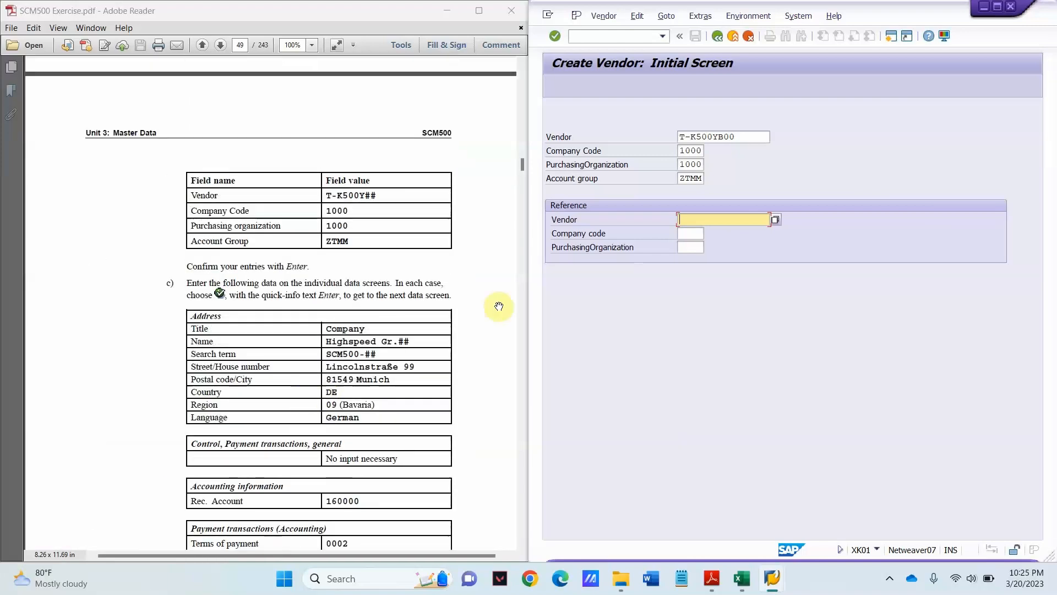
{"action": "scroll", "coordinate": [421, 279], "scroll_direction": "down", "scroll_amount": 2}
- Confirm the initial screen data and set the title to Company on the vendor's address screen
{"action": "key", "text": "Return"}
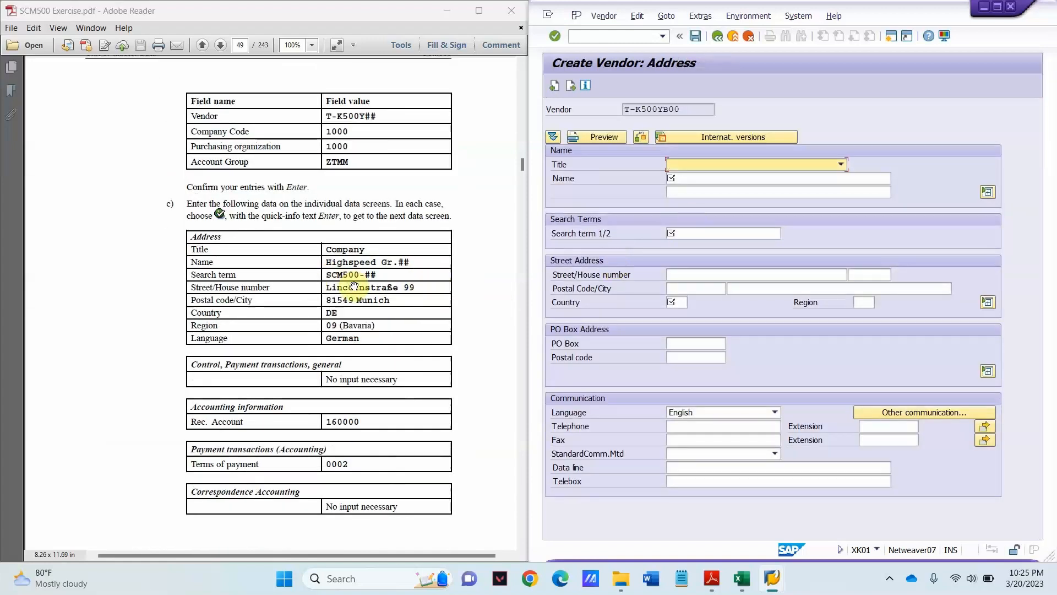
{"action": "type", "text": "Company"}
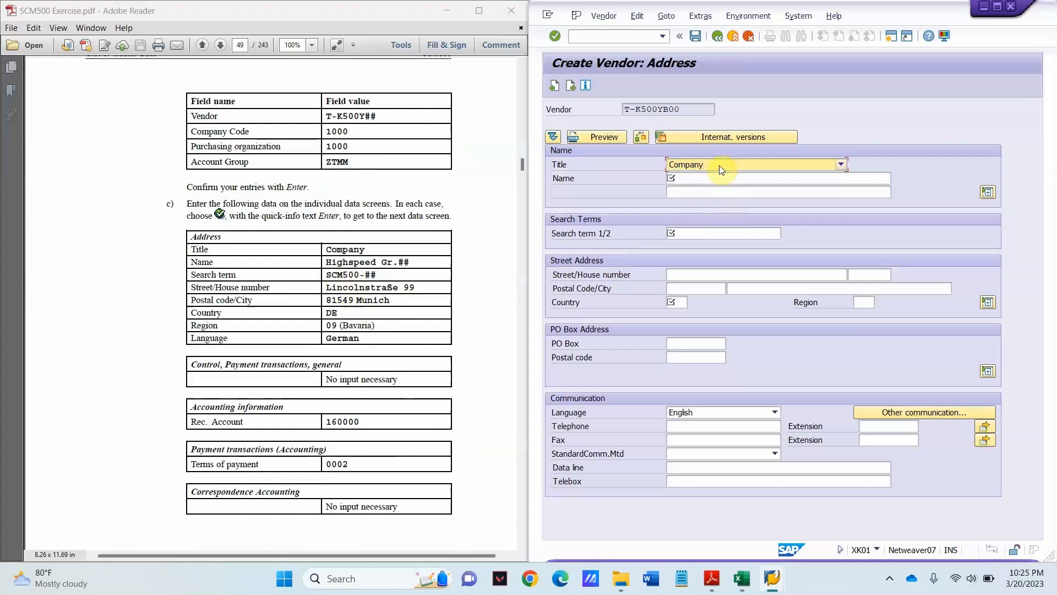
{"action": "left_click", "coordinate": [841, 164]}
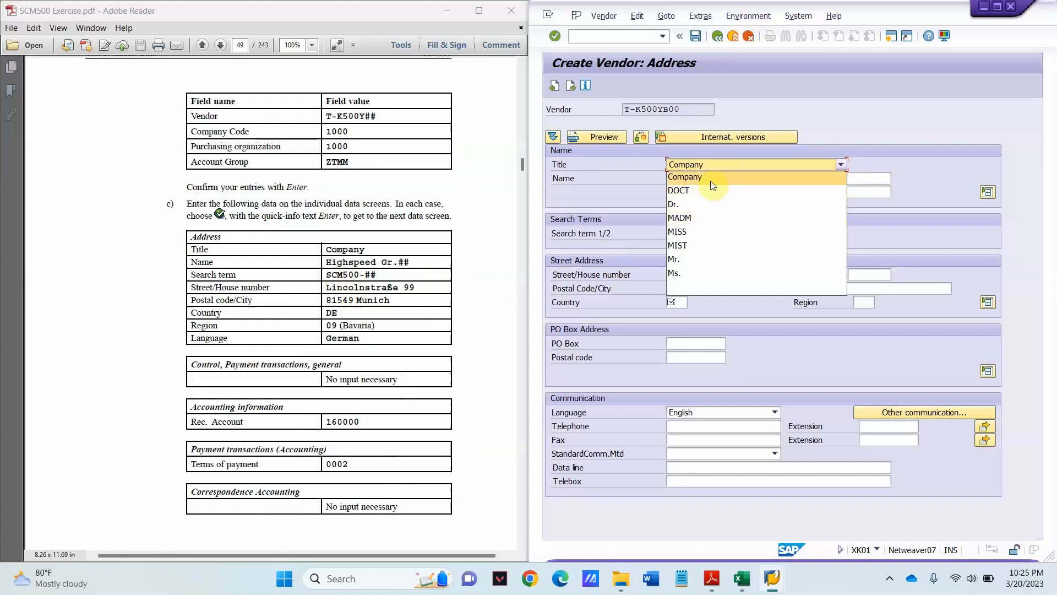
{"action": "left_click", "coordinate": [730, 176]}
{"action": "left_click", "coordinate": [842, 164]}
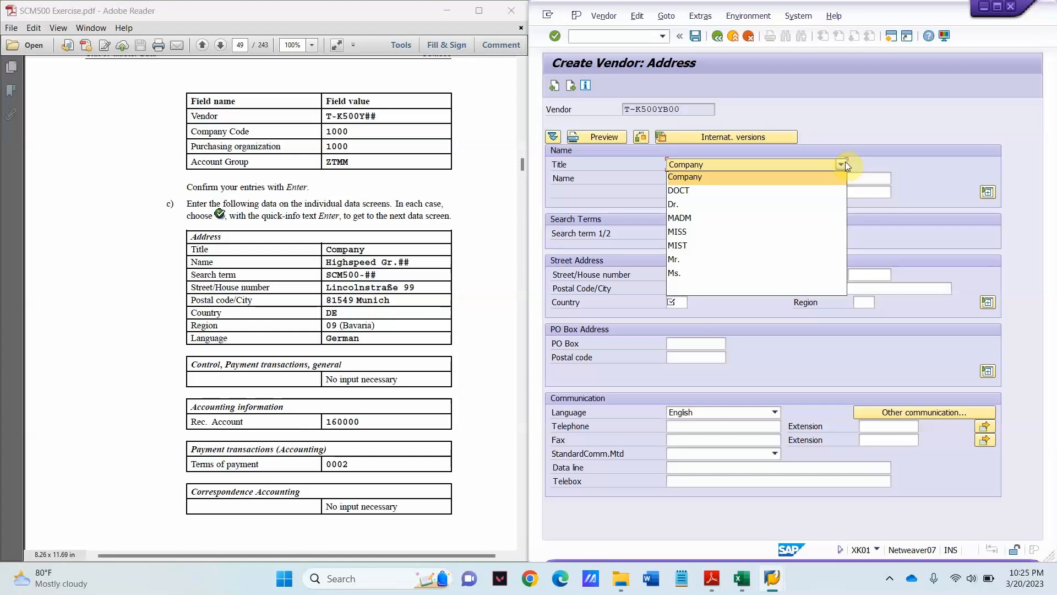
{"action": "left_click", "coordinate": [845, 160]}
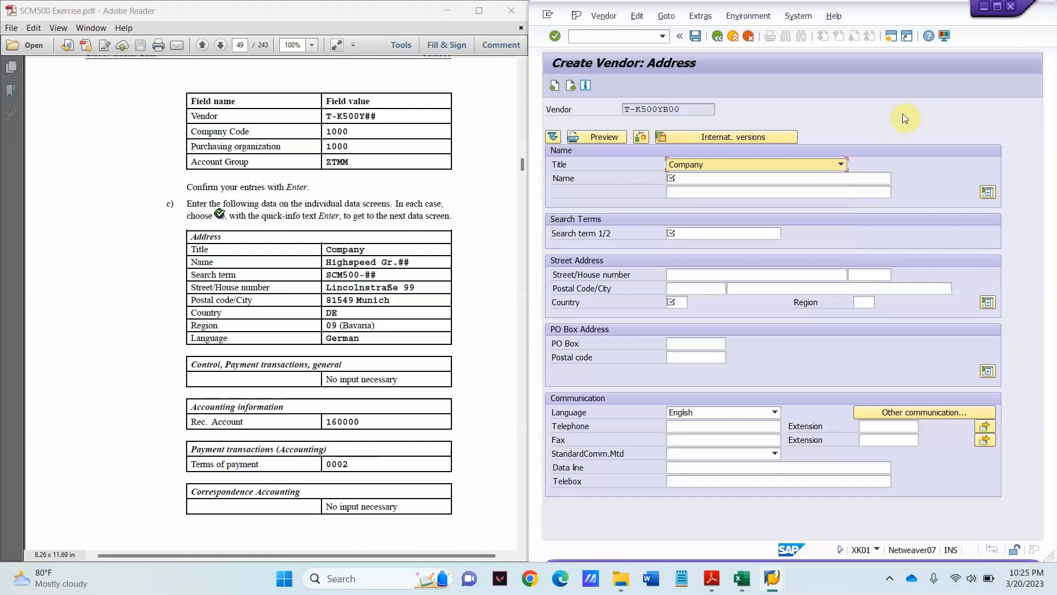
- Enter Highspeed Gr.00 as the vendor's name and SCM500-00 as the search term
{"action": "left_click", "coordinate": [734, 182]}
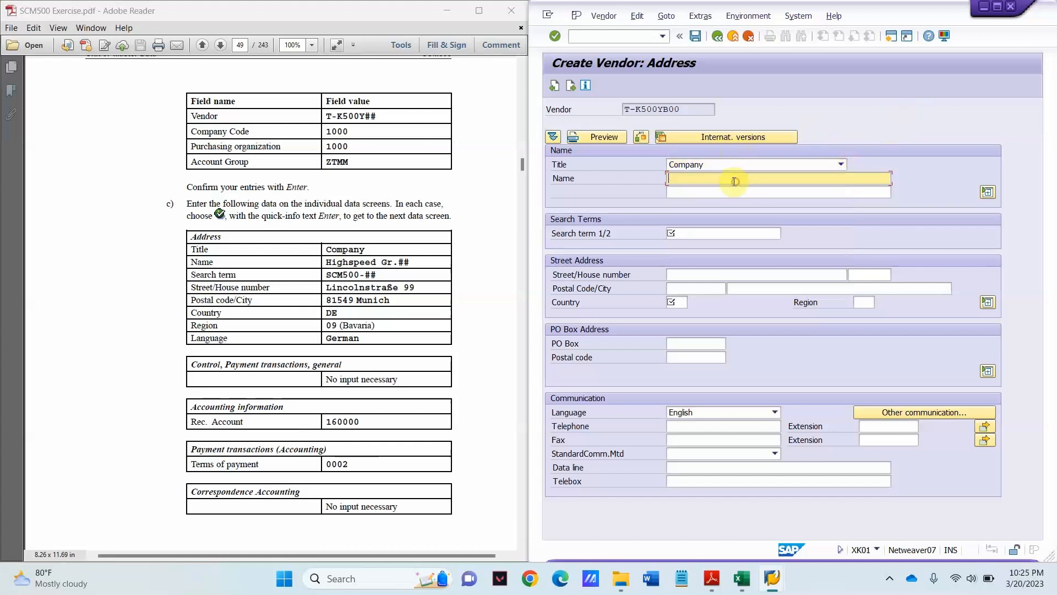
{"action": "type", "text": "Highspeed Gr.00"}
{"action": "left_click", "coordinate": [703, 232]}
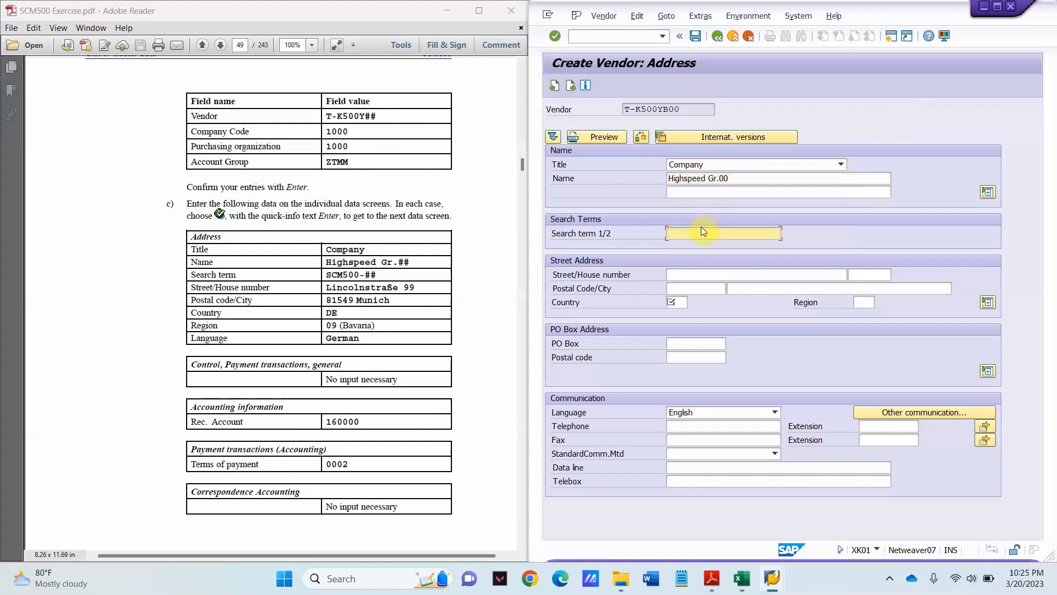
{"action": "type", "text": "SCM500-00"}
- Enter the street name given in the exercise PDF in the vendor's street address
{"action": "left_click", "coordinate": [683, 274]}
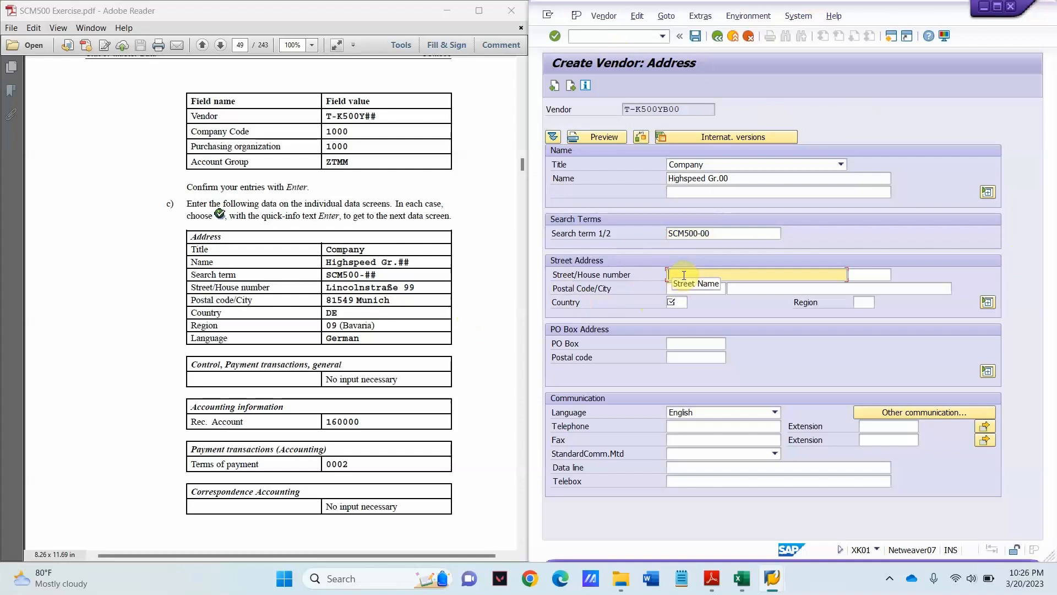
{"action": "type", "text": "Lincoln"}
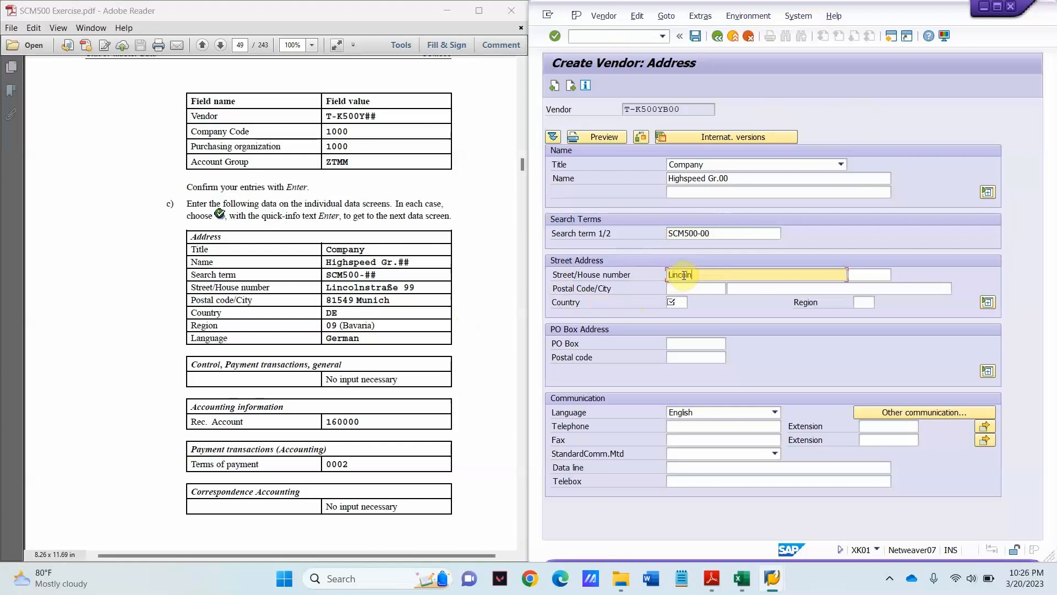
{"action": "type", "text": "sta"}
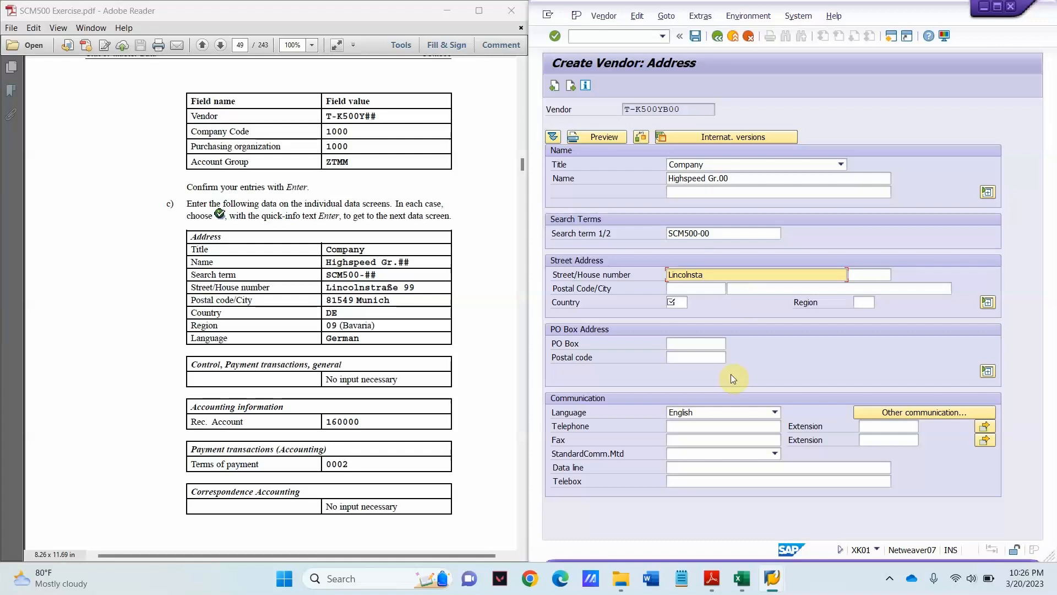
{"action": "type", "text": "se"}
- Set the exercise PDF's zoom to 75% and narrow its window to widen the vendor form beside it
{"action": "left_click", "coordinate": [313, 45]}
{"action": "left_click", "coordinate": [358, 119]}
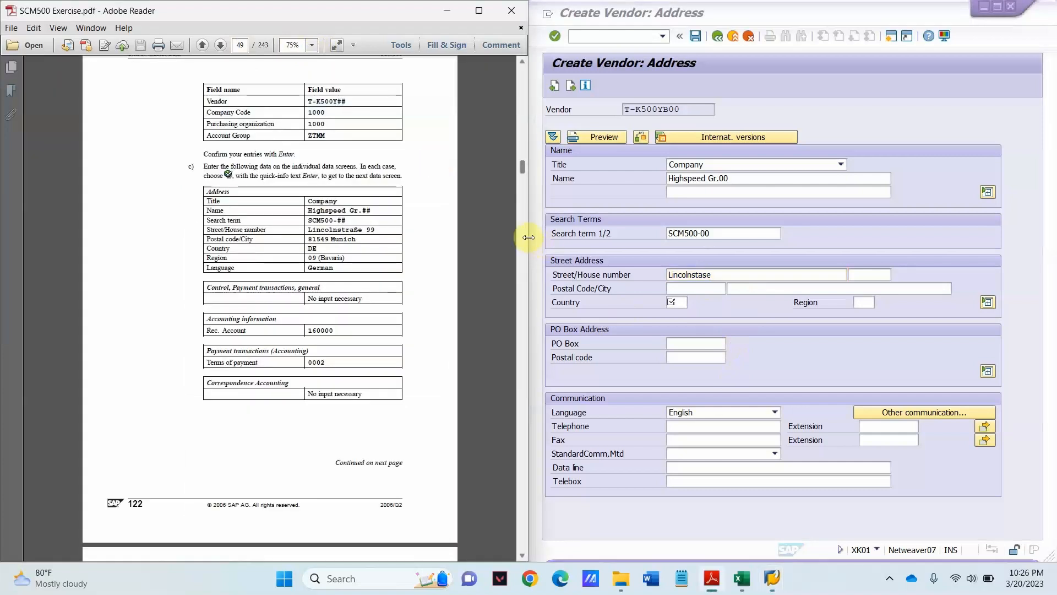
{"action": "left_click_drag", "start_coordinate": [528, 238], "coordinate": [473, 237]}
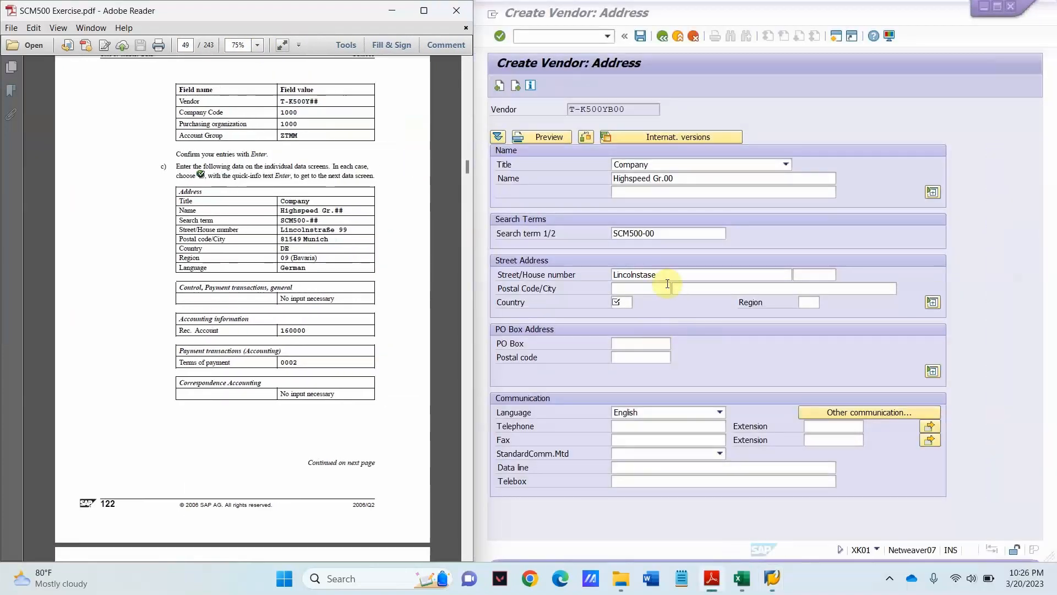
- Correct the spelling of the vendor's street name by inserting the missing r, and enter the house number from the exercise
{"action": "left_click", "coordinate": [667, 275]}
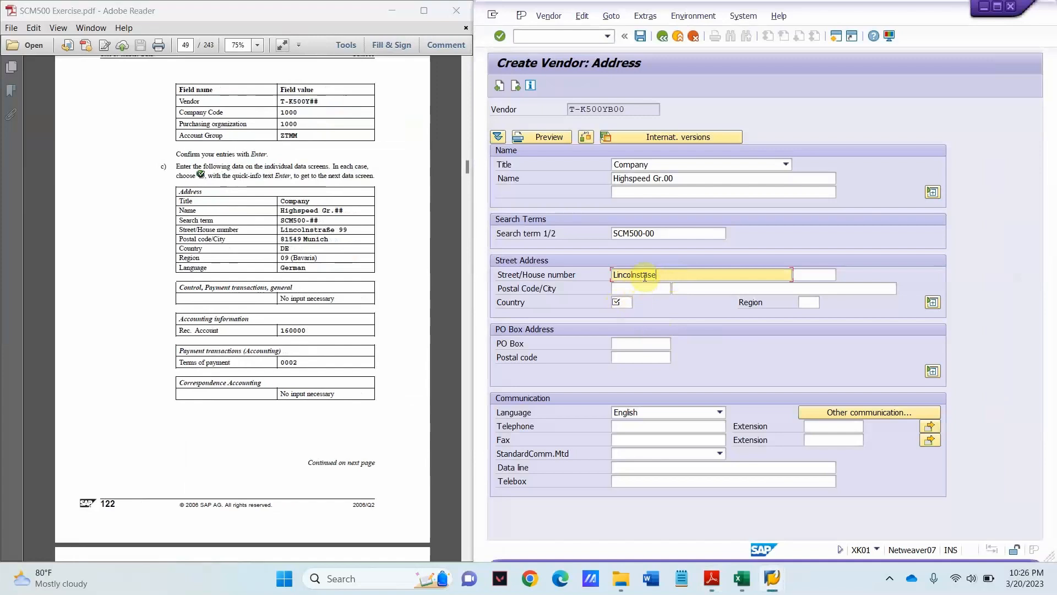
{"action": "left_click", "coordinate": [644, 275]}
{"action": "type", "text": "r"}
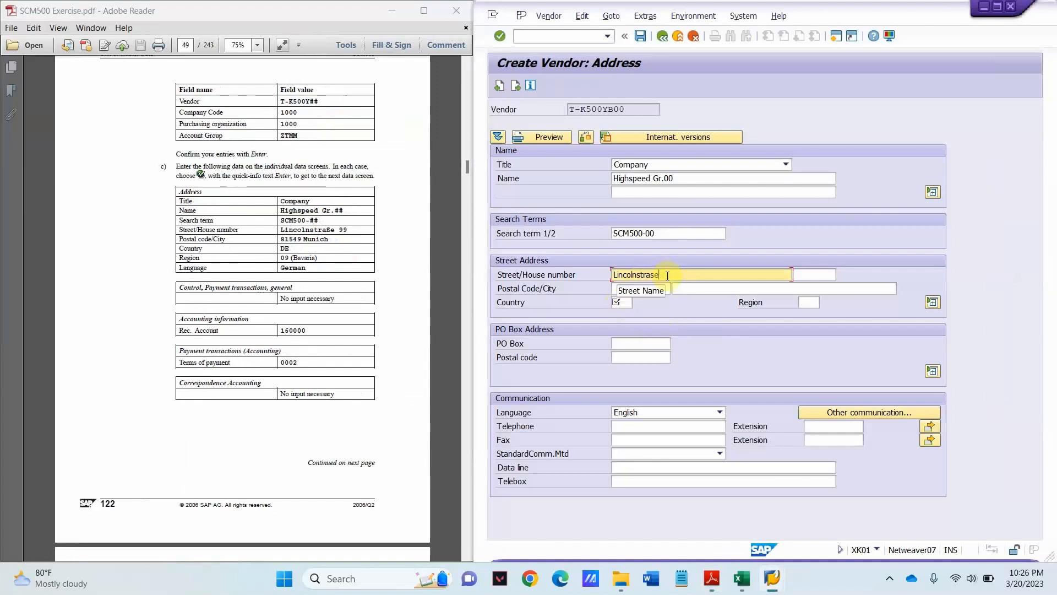
{"action": "left_click", "coordinate": [668, 276]}
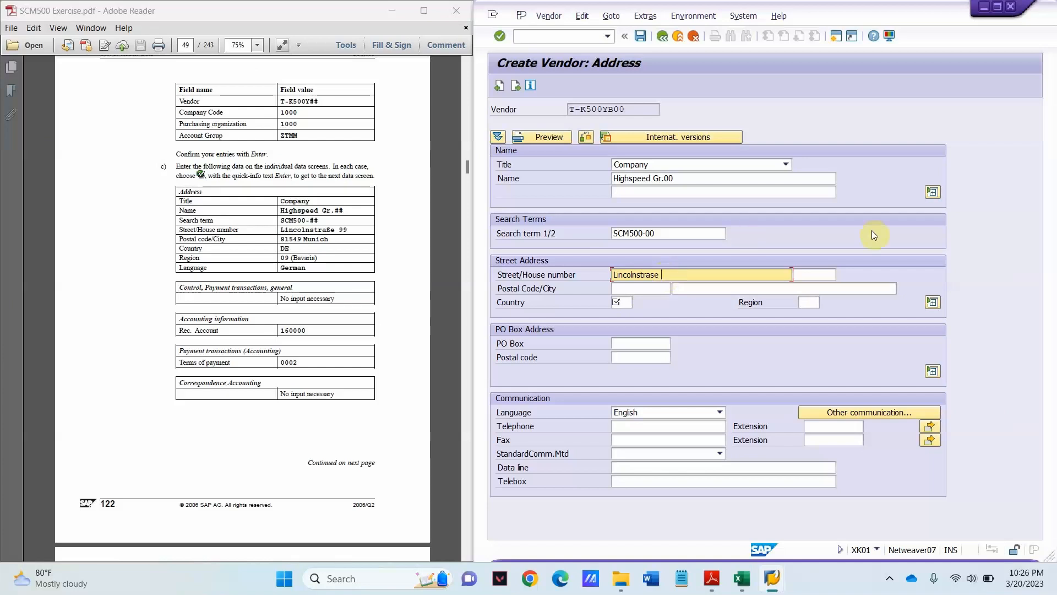
{"action": "left_click", "coordinate": [829, 278]}
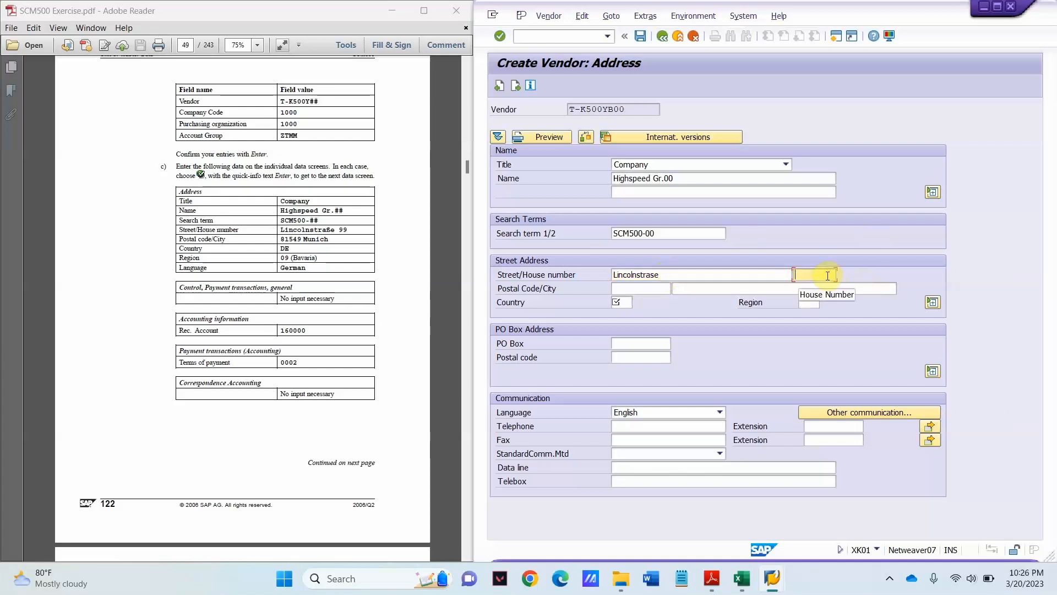
{"action": "type", "text": "99"}
{"action": "left_click", "coordinate": [713, 272]}
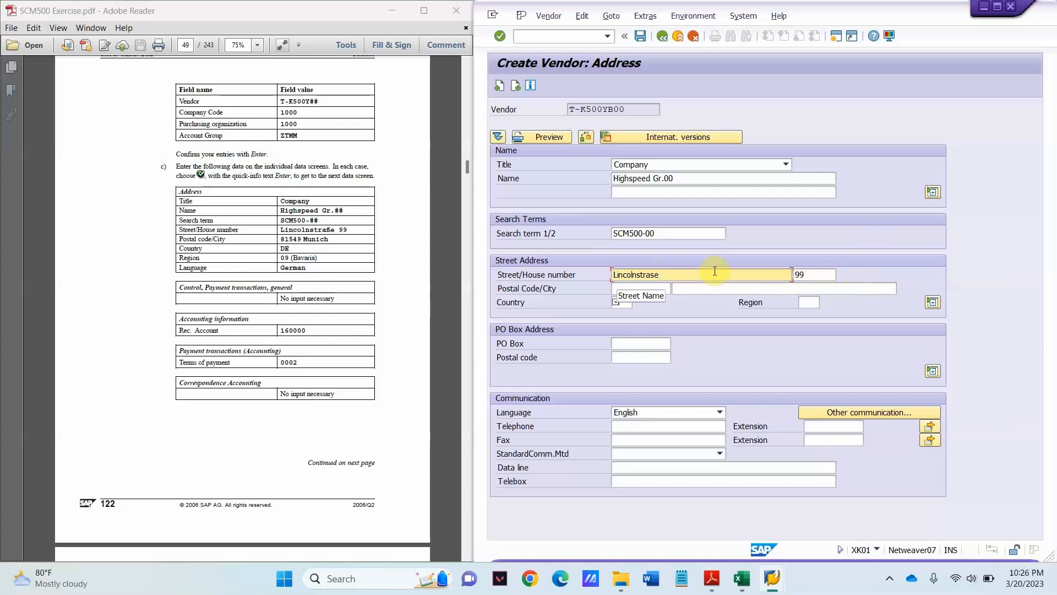
- Enter the vendor's postal code and city as listed in the exercise PDF
{"action": "left_click", "coordinate": [658, 290]}
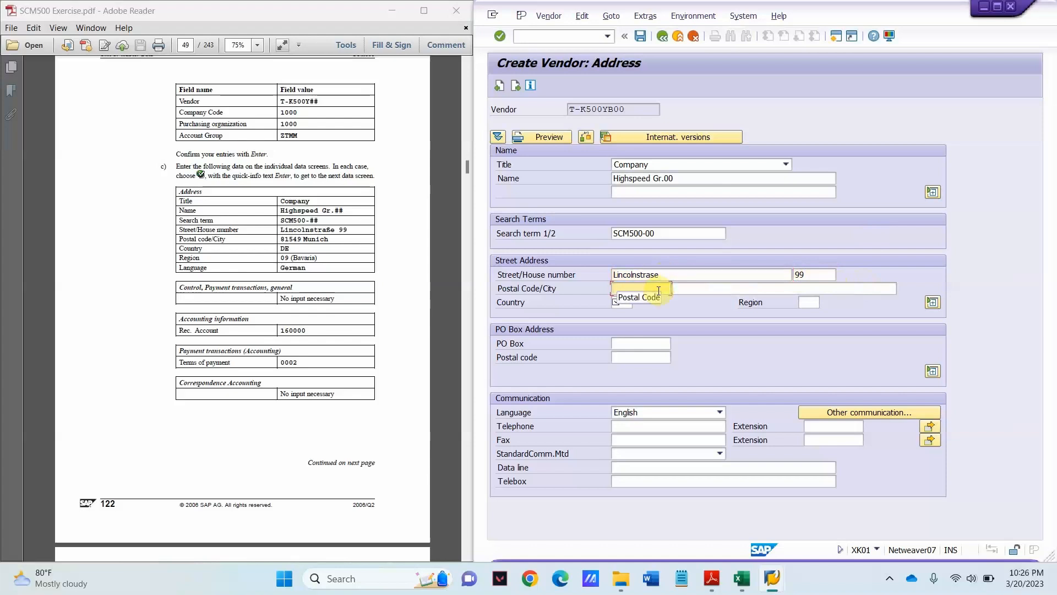
{"action": "type", "text": "81549"}
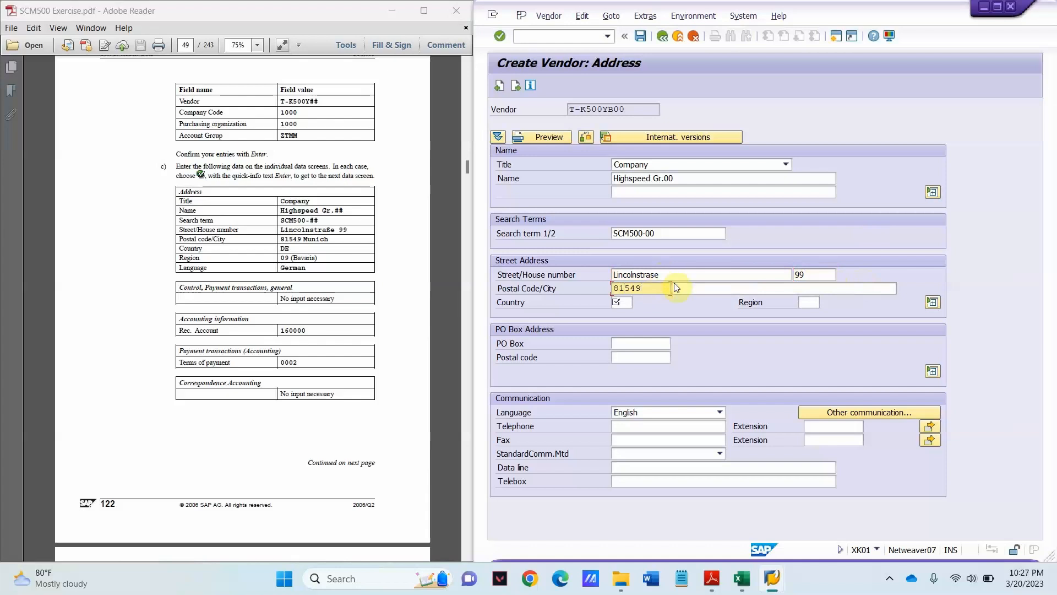
{"action": "left_click", "coordinate": [747, 288]}
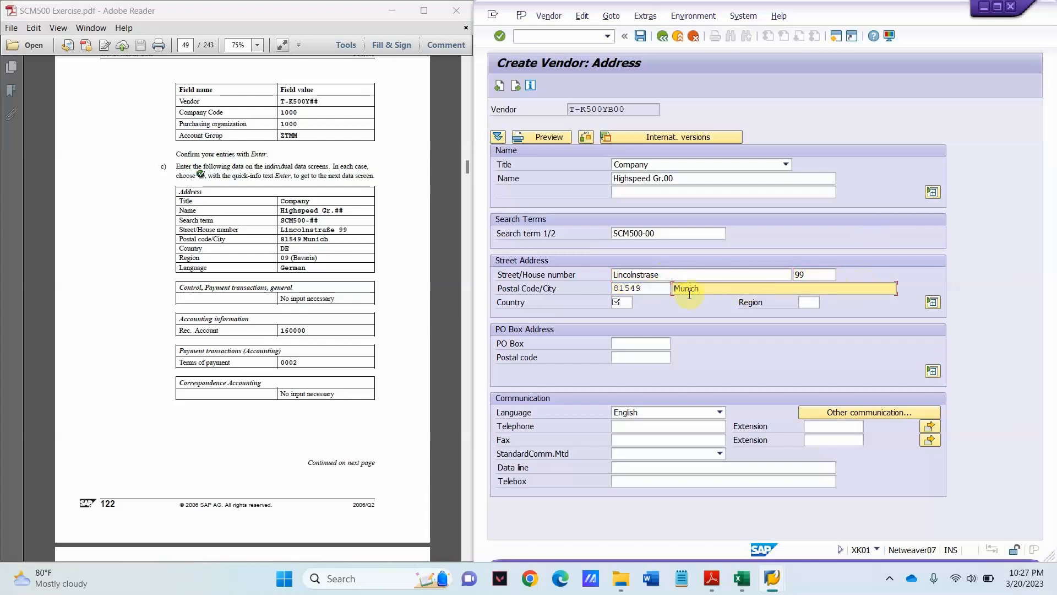
- Find Germany in the list of country keys and select DE as the vendor's country
{"action": "left_click", "coordinate": [618, 304]}
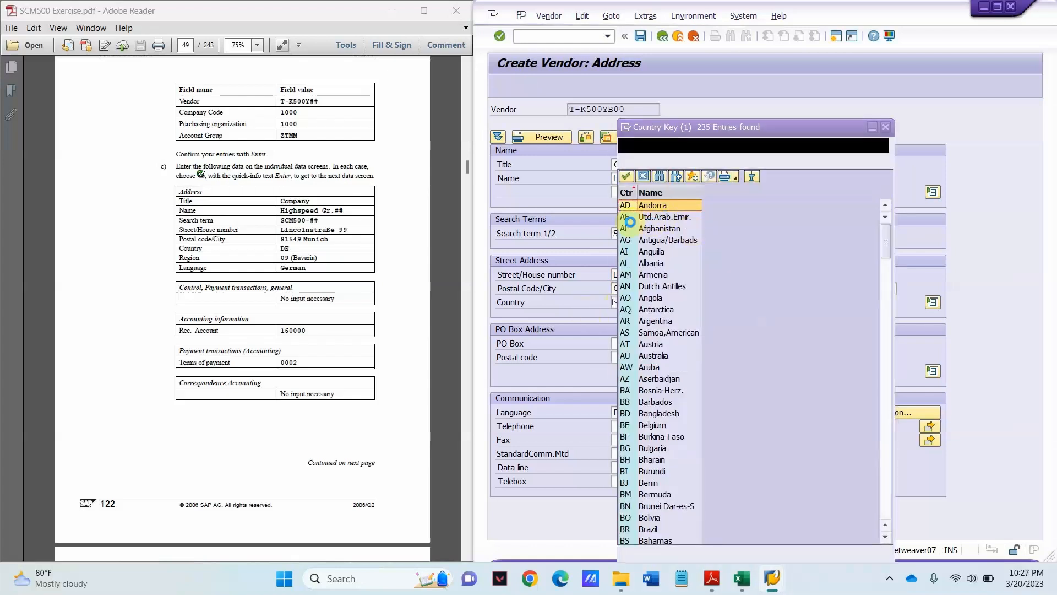
{"action": "scroll", "coordinate": [641, 501], "scroll_direction": "down", "scroll_amount": 6}
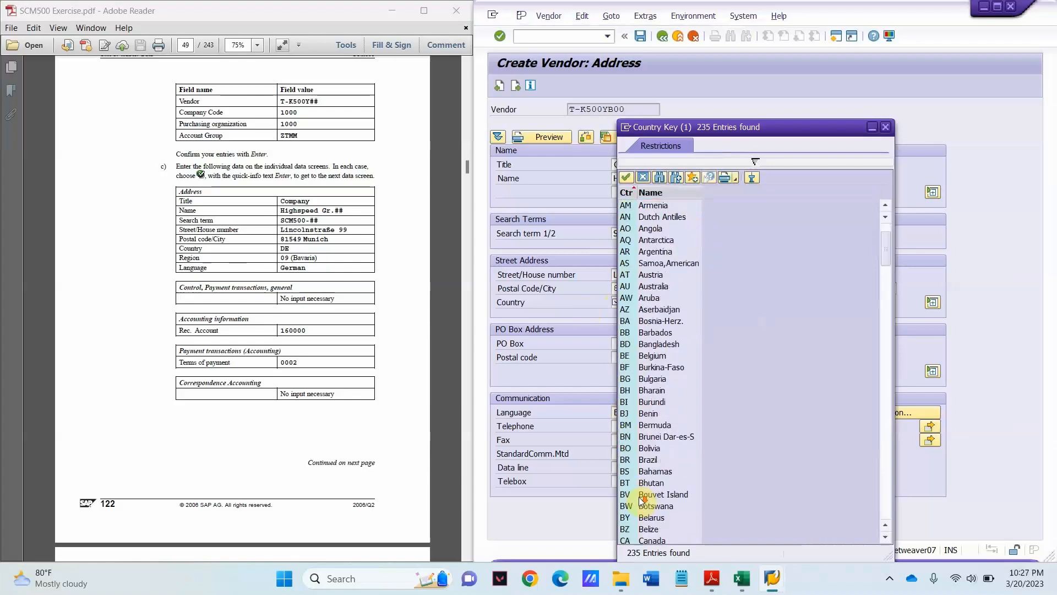
{"action": "scroll", "coordinate": [633, 429], "scroll_direction": "down", "scroll_amount": 5}
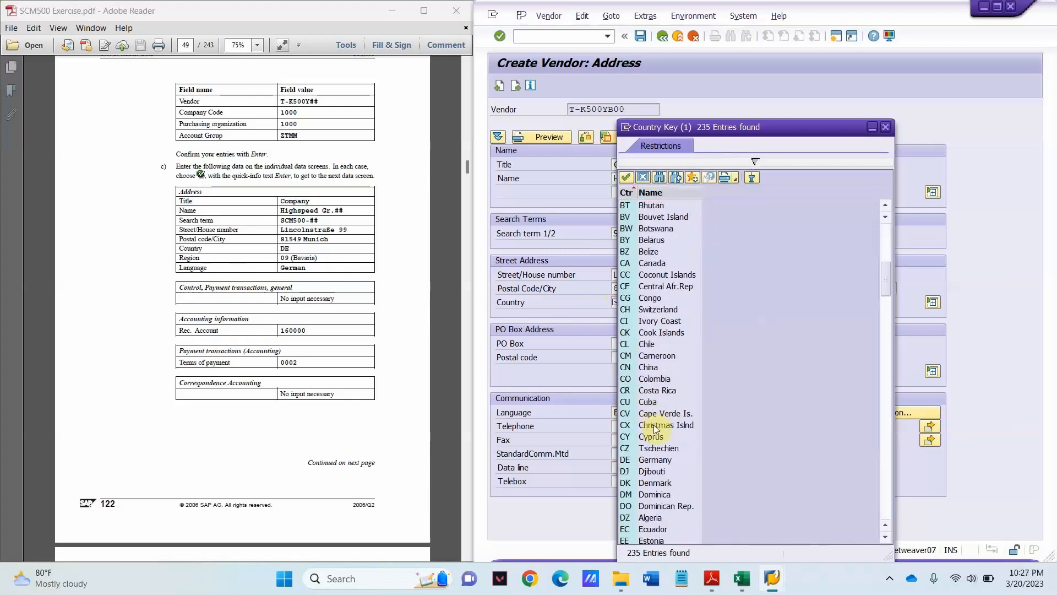
{"action": "double_click", "coordinate": [625, 427]}
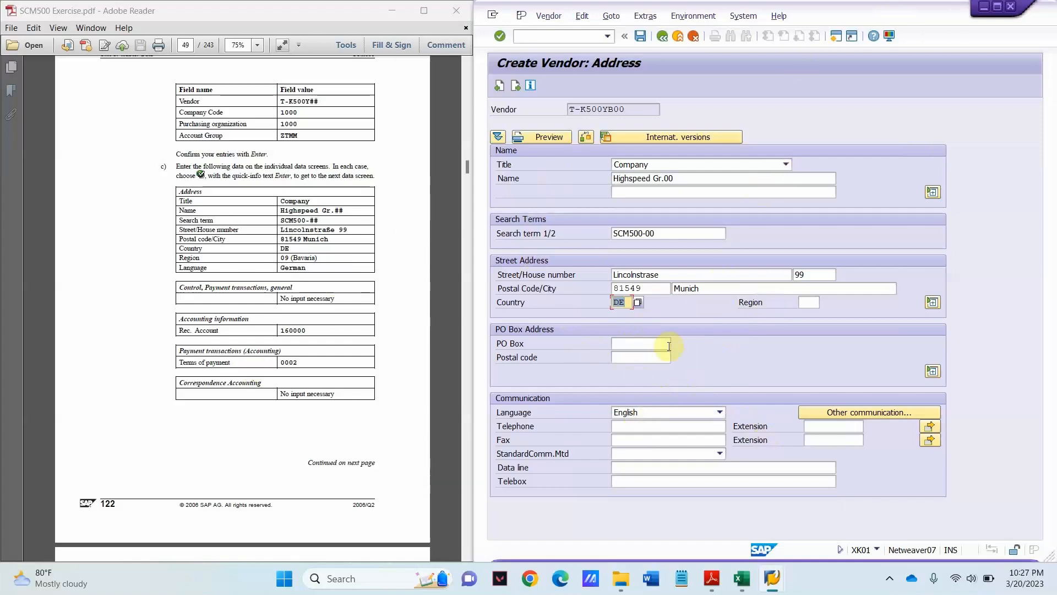
- Check the address table in the exercise PDF, then enlarge the vendor form and expand its additional address fields
{"action": "scroll", "coordinate": [305, 253], "scroll_direction": "up", "scroll_amount": 8}
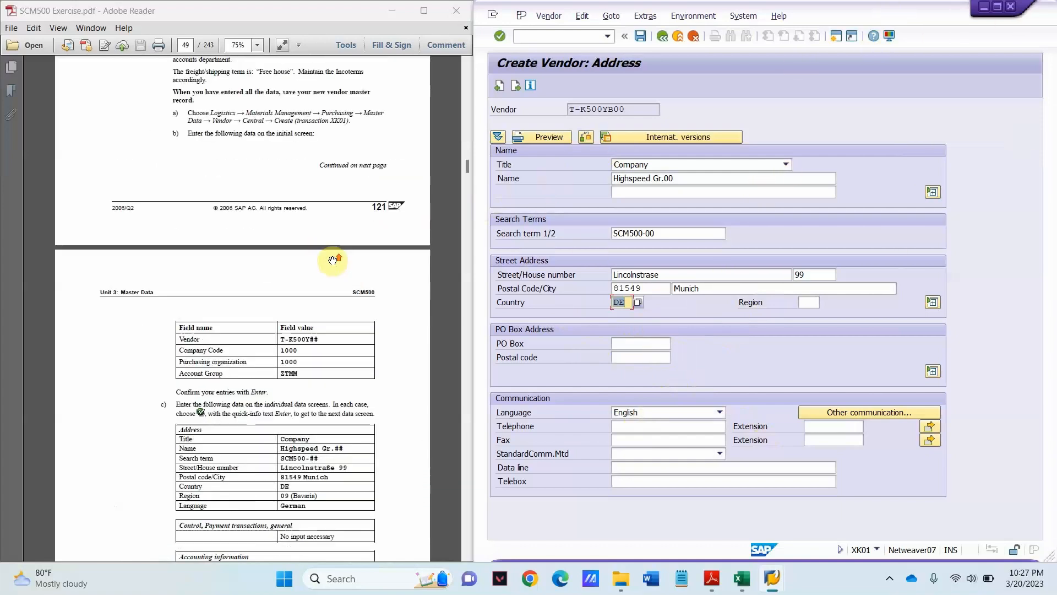
{"action": "scroll", "coordinate": [281, 333], "scroll_direction": "down", "scroll_amount": 5}
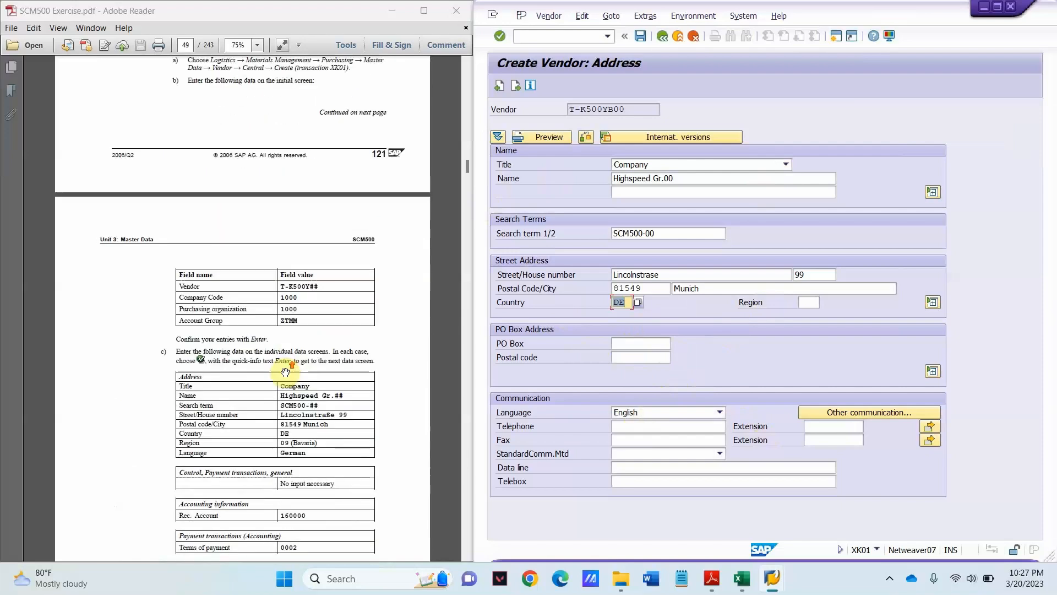
{"action": "left_click", "coordinate": [997, 6]}
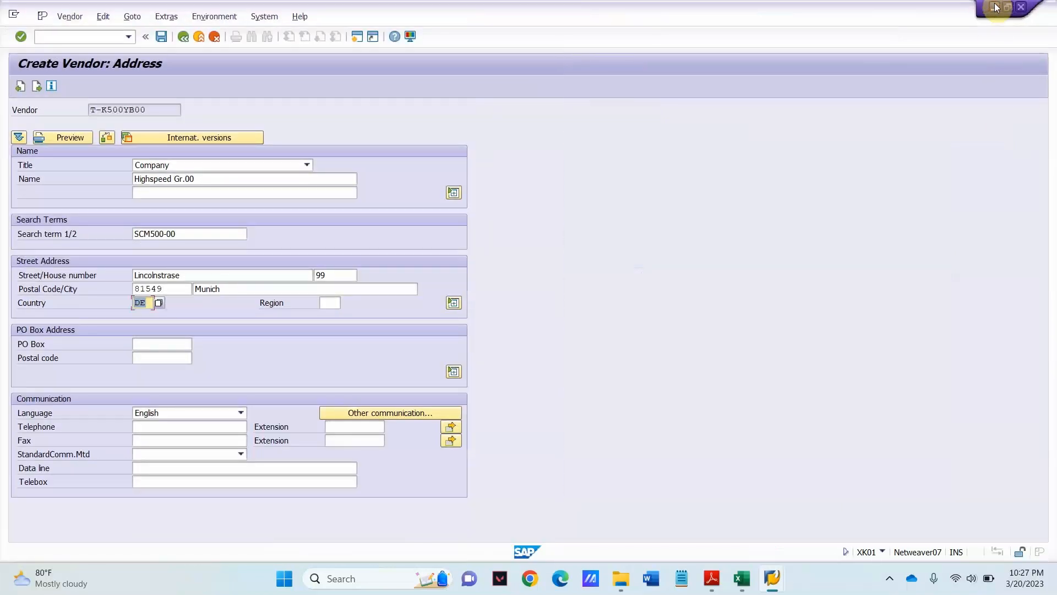
{"action": "left_click", "coordinate": [20, 137]}
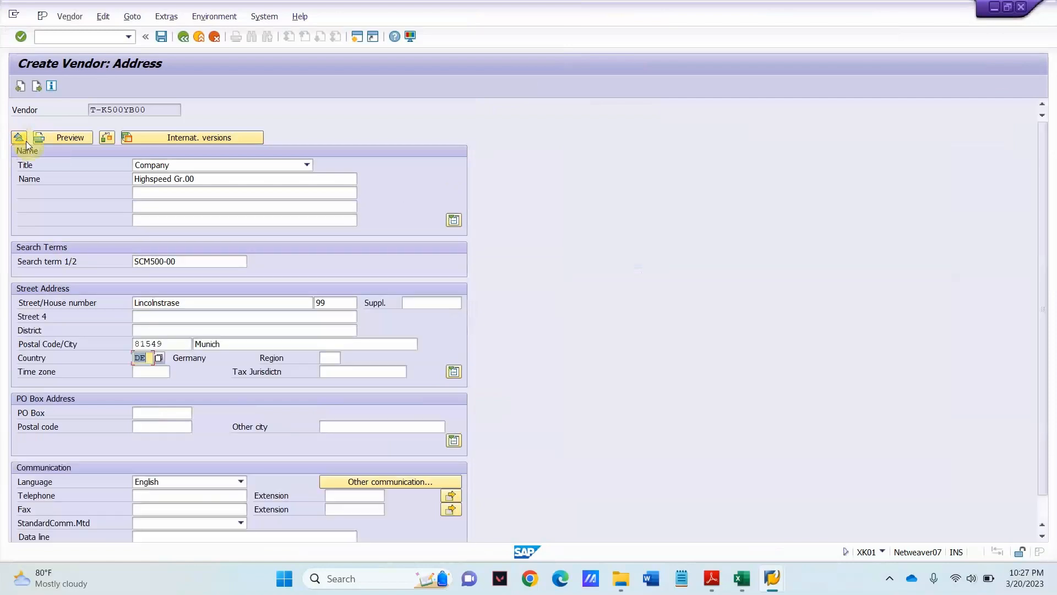
{"action": "scroll", "coordinate": [198, 440], "scroll_direction": "down", "scroll_amount": 1}
{"action": "scroll", "coordinate": [225, 457], "scroll_direction": "up", "scroll_amount": 1}
{"action": "left_click", "coordinate": [18, 138]}
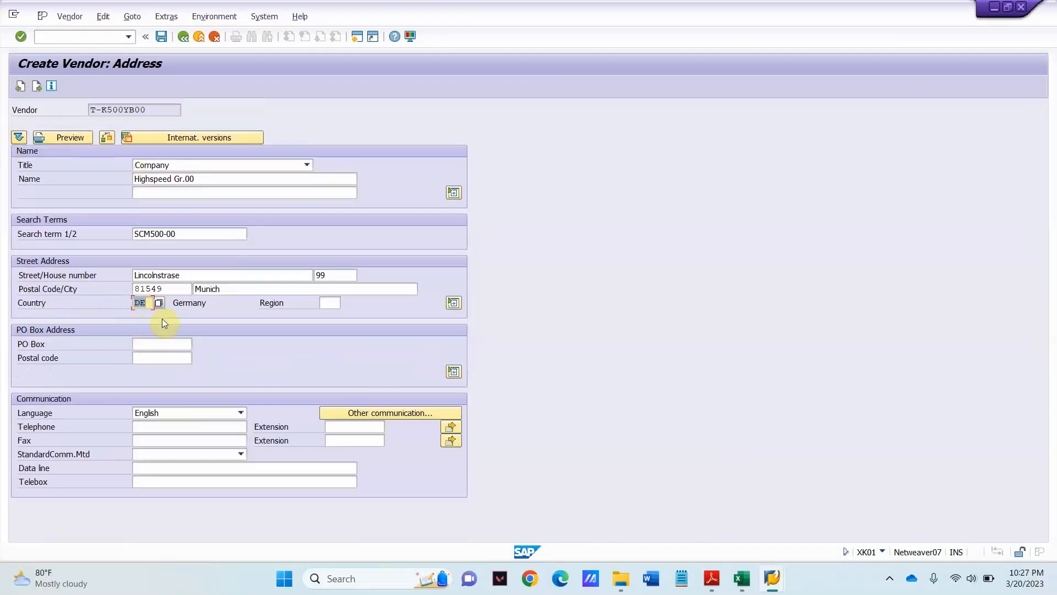
{"action": "left_click", "coordinate": [19, 137]}
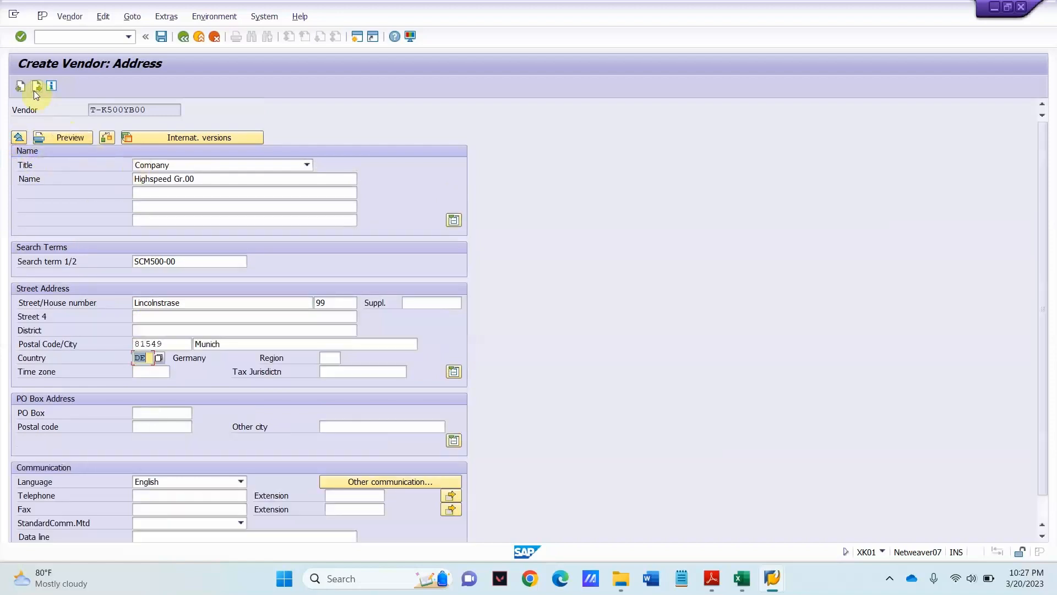
- Preview the vendor's Control and Payment transactions screens beside the exercise PDF, then return to the expanded address screen
{"action": "left_click", "coordinate": [34, 89]}
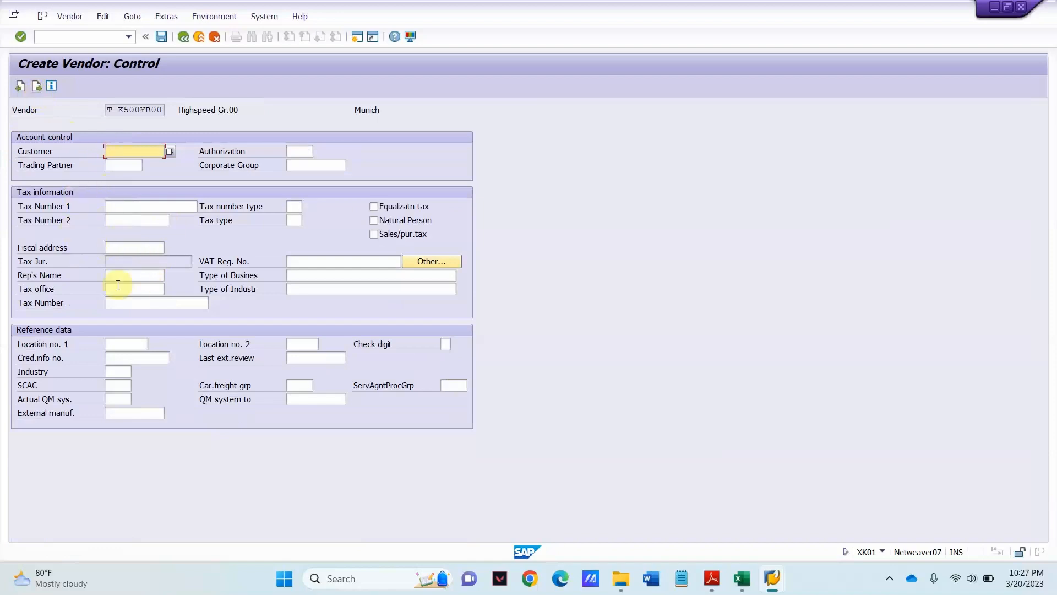
{"action": "key", "text": "super+Right"}
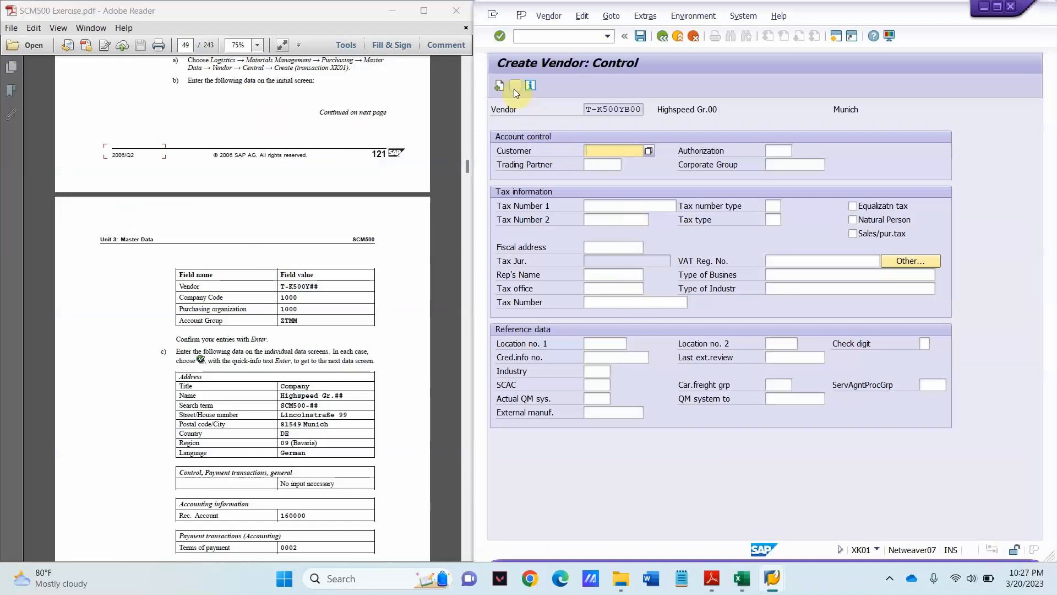
{"action": "left_click", "coordinate": [515, 85]}
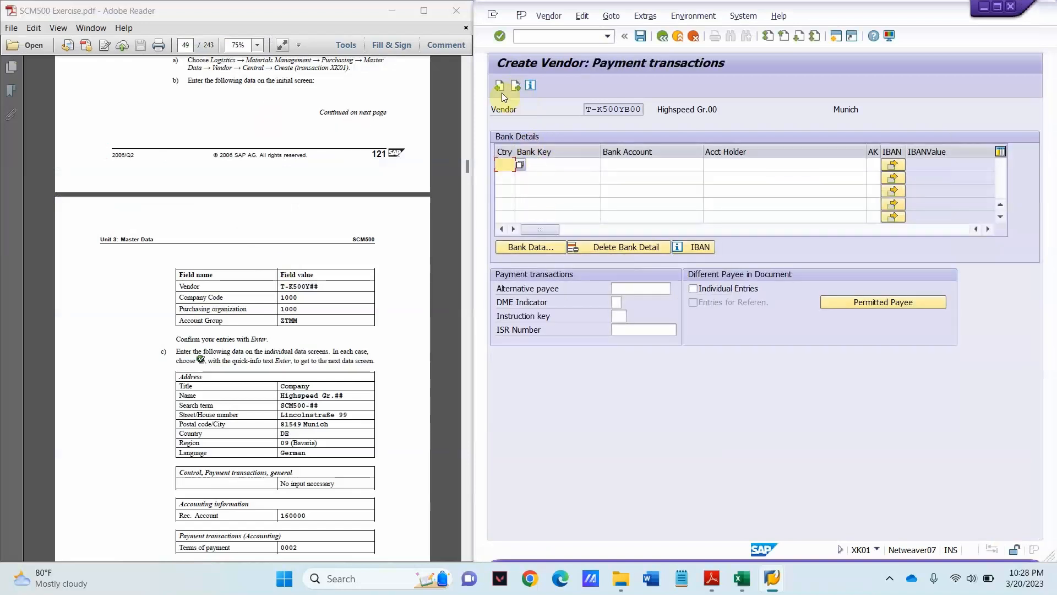
{"action": "left_click", "coordinate": [498, 85]}
{"action": "left_click", "coordinate": [498, 85]}
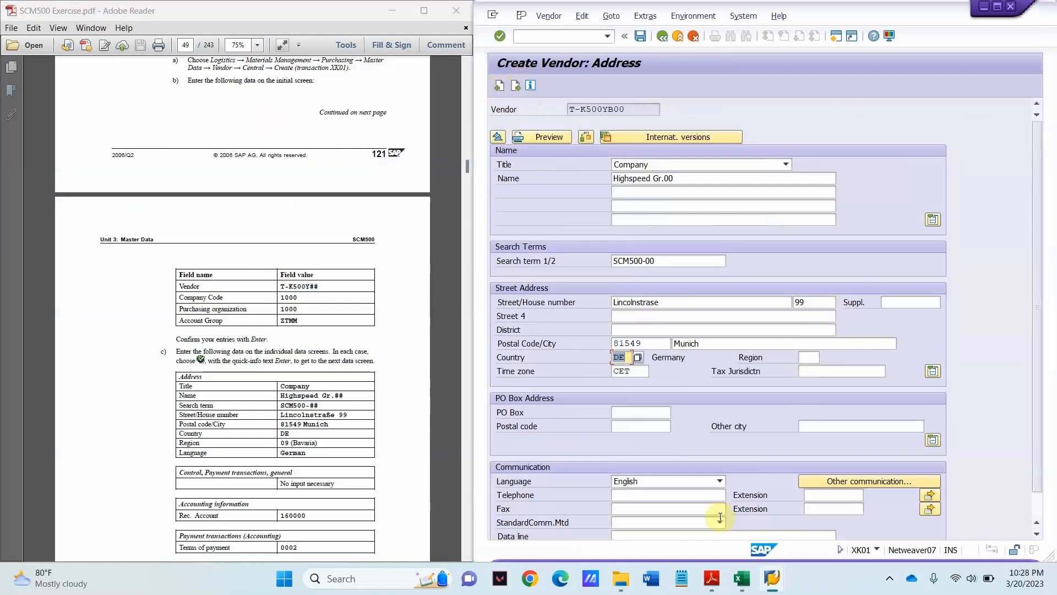
{"action": "scroll", "coordinate": [621, 459], "scroll_direction": "down", "scroll_amount": 1}
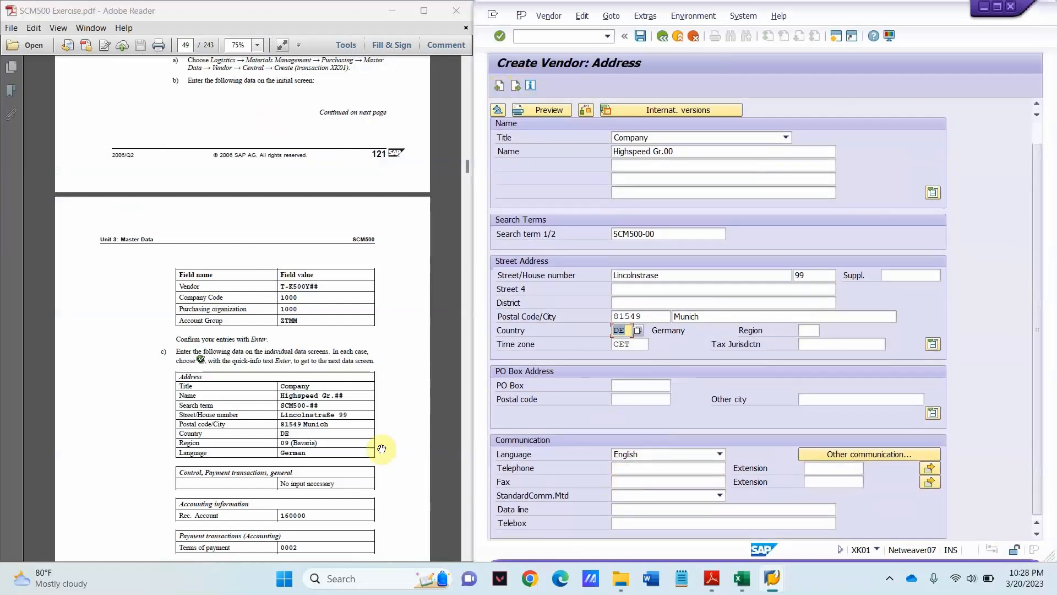
- Set the exercise PDF's zoom to 100% and bring its address, accounting and payment tables fully into view
{"action": "left_click", "coordinate": [257, 45]}
{"action": "left_click", "coordinate": [296, 120]}
{"action": "scroll", "coordinate": [358, 418], "scroll_direction": "down", "scroll_amount": 4}
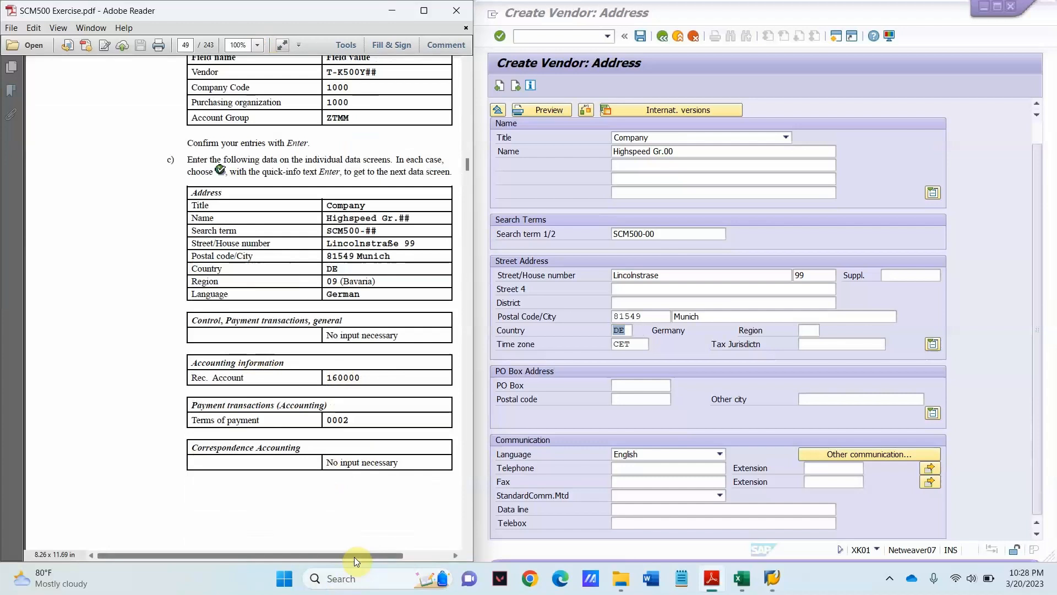
{"action": "left_click_drag", "start_coordinate": [355, 557], "coordinate": [410, 553]}
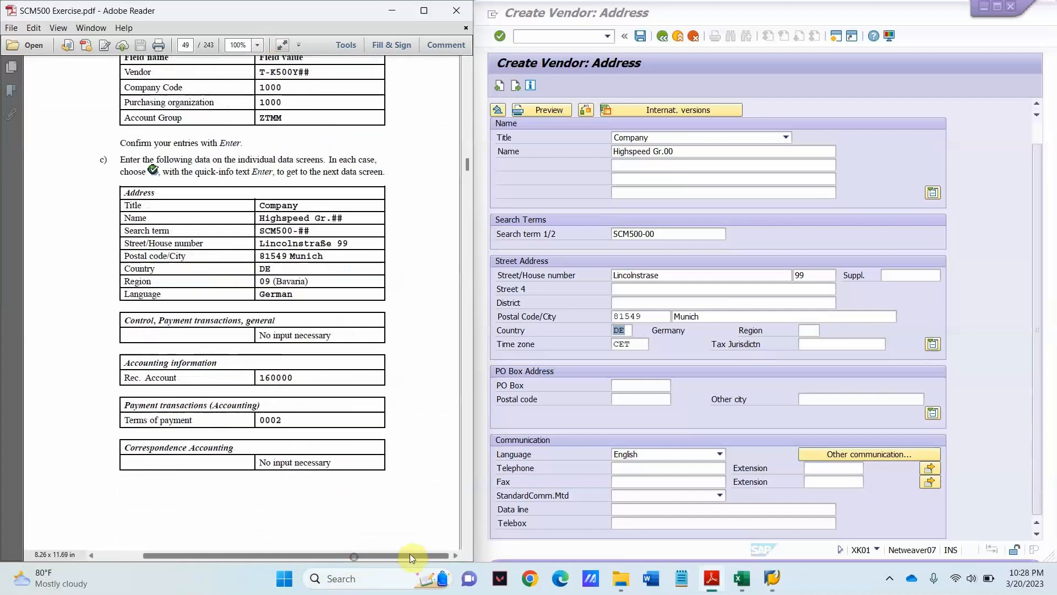
- Advance through the Control, Payment transactions and Contact persons screens without entries to reach the vendor's accounting information
{"action": "left_click", "coordinate": [514, 86]}
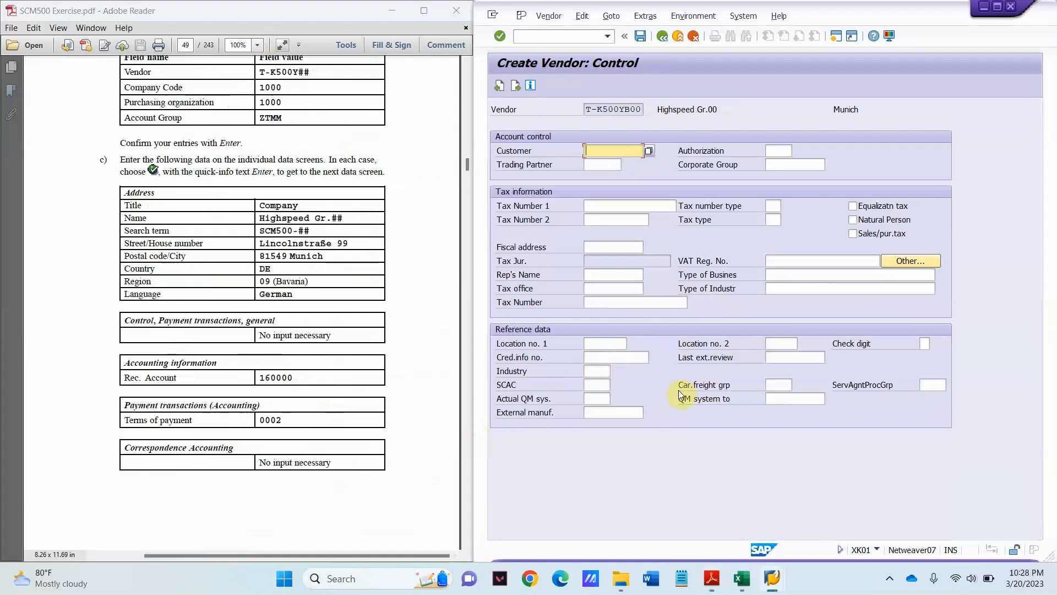
{"action": "left_click", "coordinate": [520, 86]}
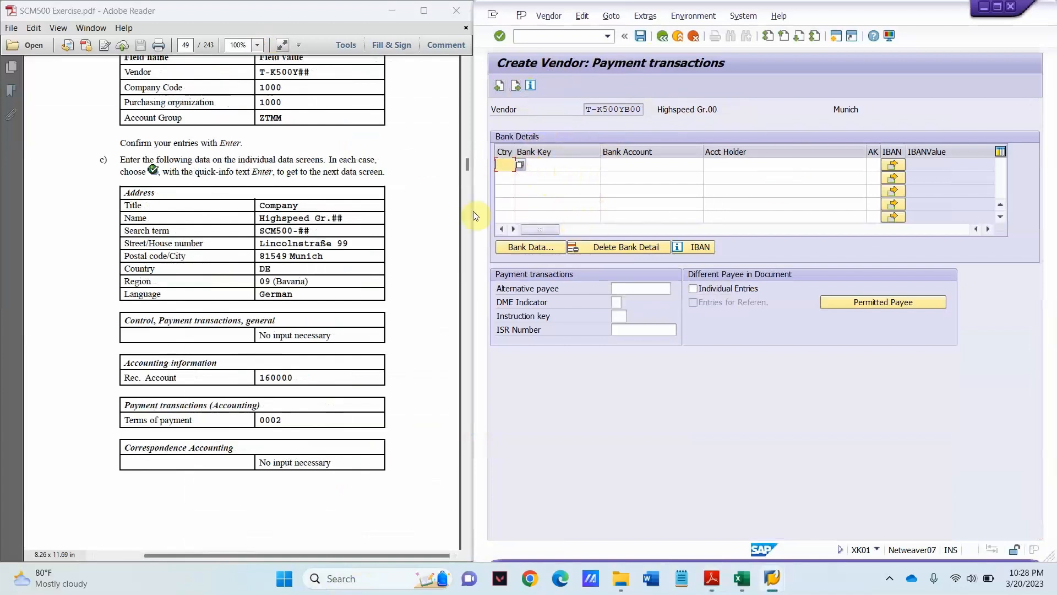
{"action": "left_click", "coordinate": [514, 86]}
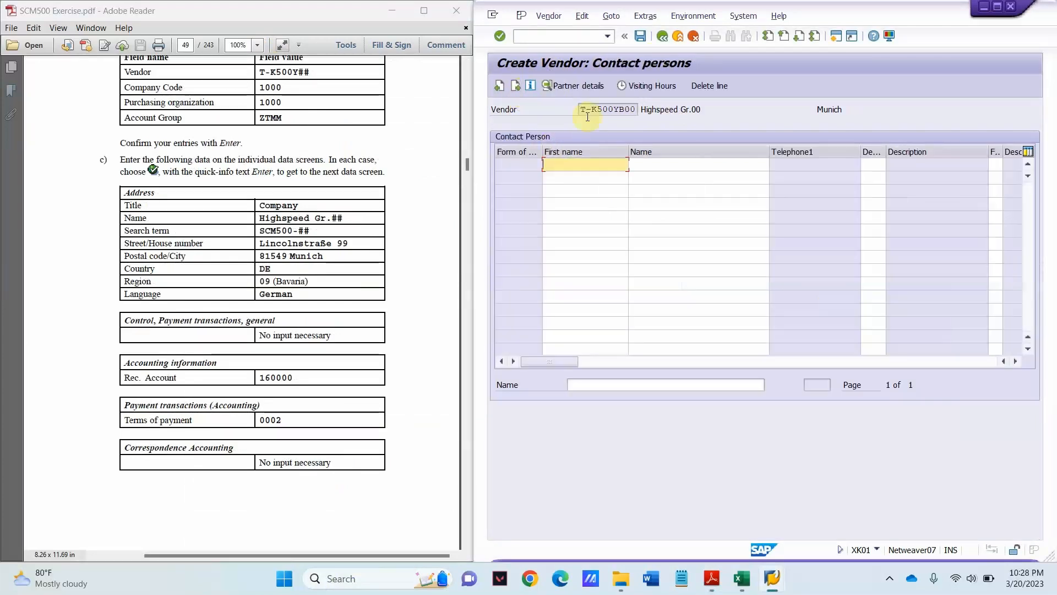
{"action": "left_click", "coordinate": [515, 86]}
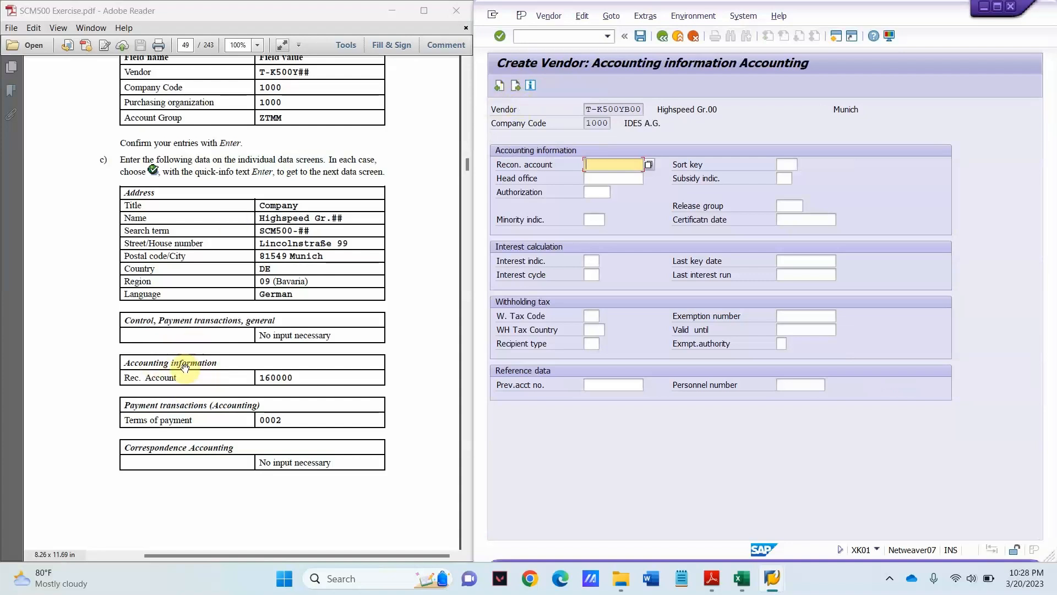
- Set the vendor's reconciliation account to 160000, Trade Payables - domestic, and advance to the Payment transactions Accounting screen
{"action": "left_click", "coordinate": [499, 86]}
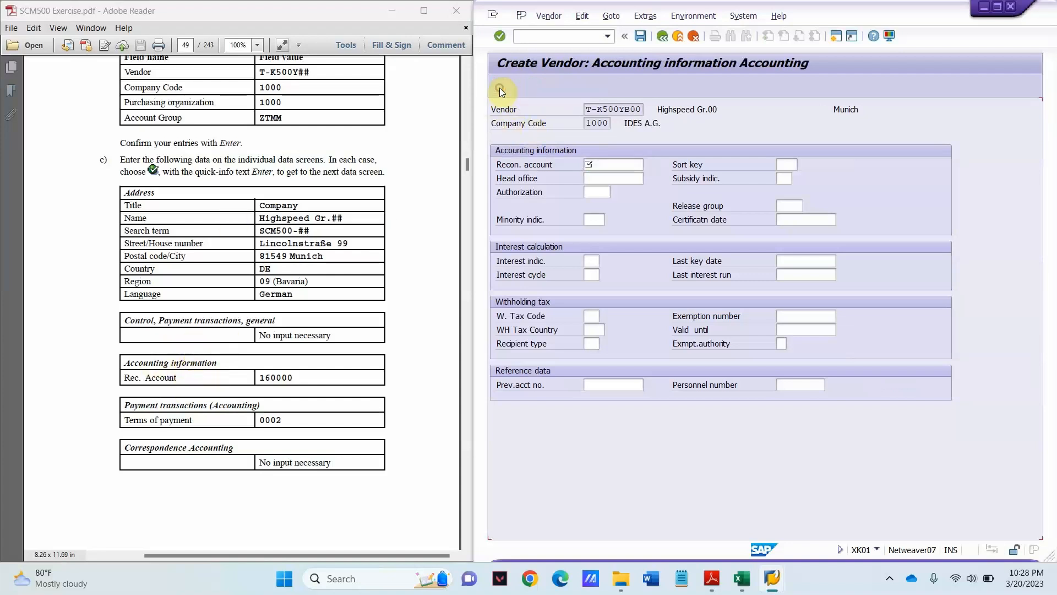
{"action": "left_click", "coordinate": [427, 321]}
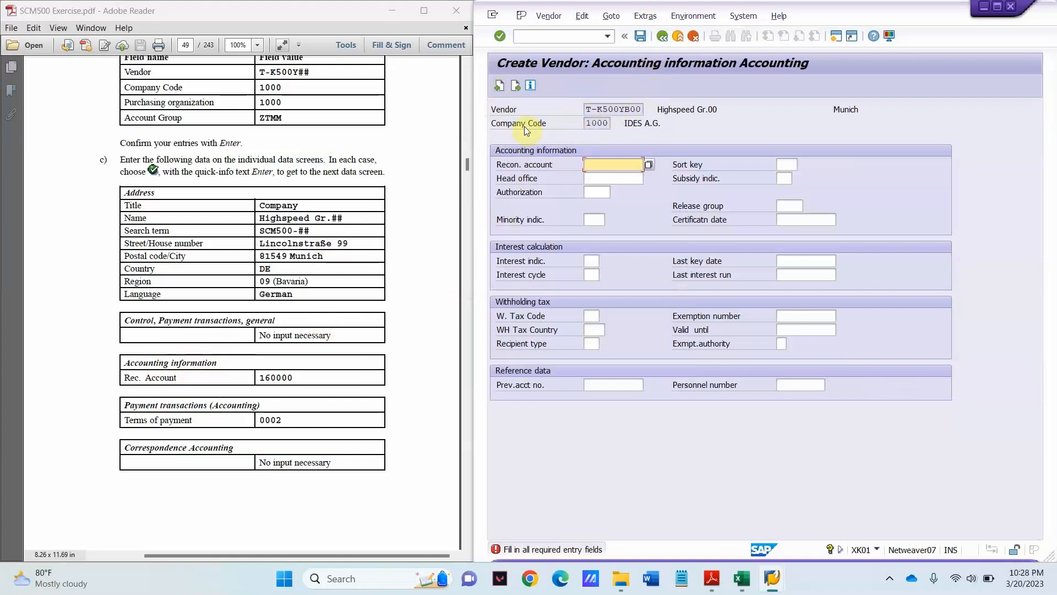
{"action": "left_click", "coordinate": [647, 164]}
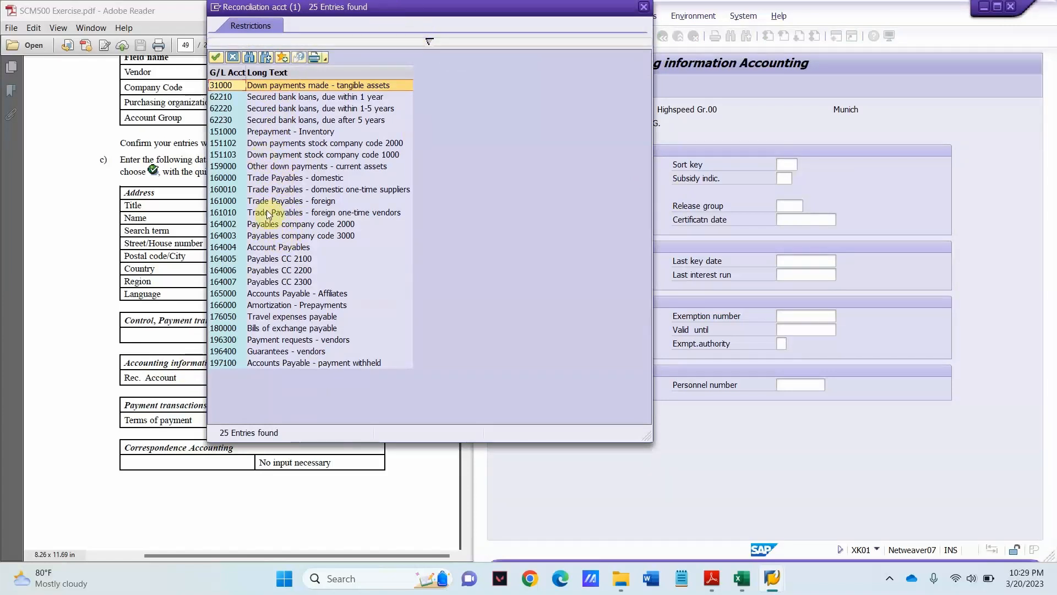
{"action": "left_click_drag", "start_coordinate": [340, 7], "coordinate": [553, 99]}
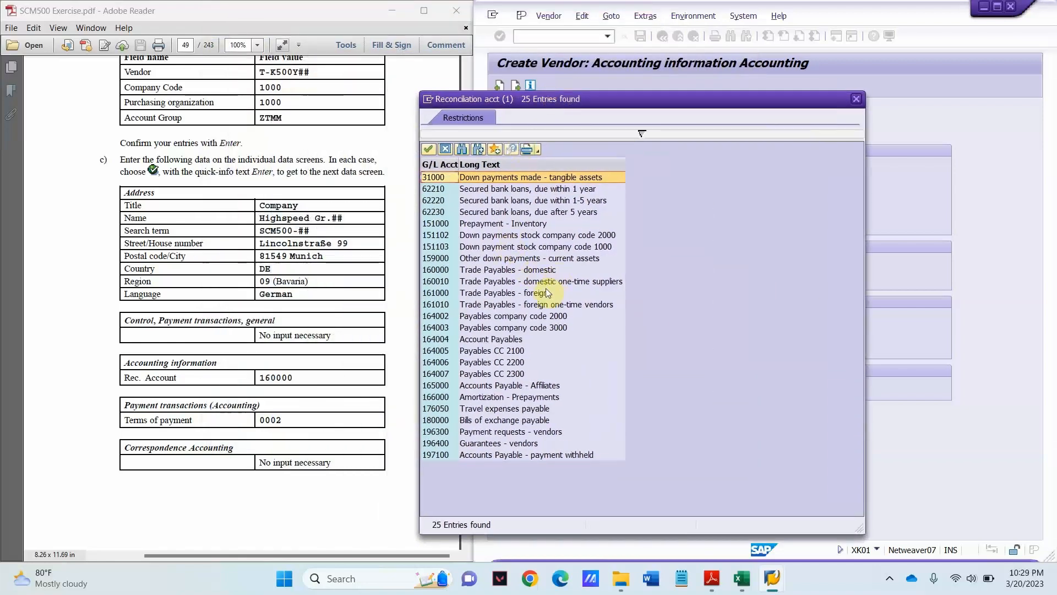
{"action": "double_click", "coordinate": [429, 272]}
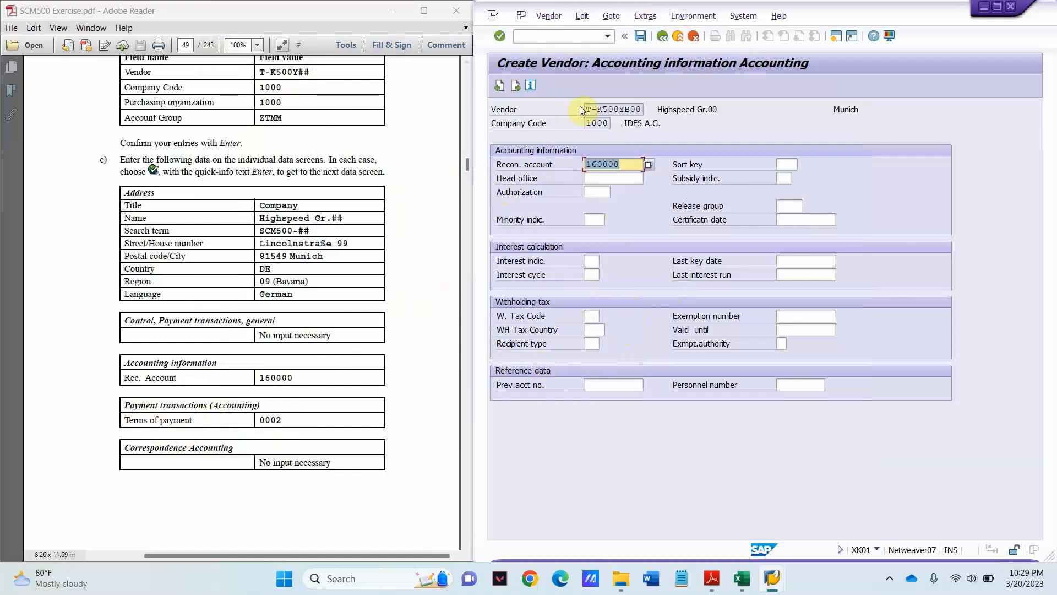
{"action": "left_click", "coordinate": [520, 84]}
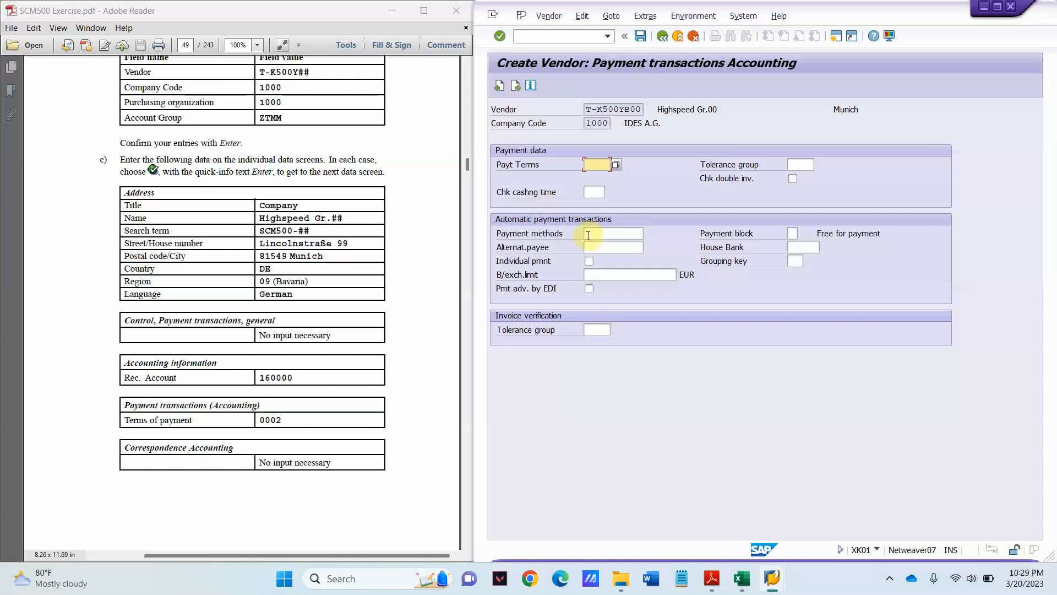
- Choose payment terms 0002 for the vendor's accounting payment data and continue to the Correspondence Accounting screen
{"action": "left_click", "coordinate": [616, 165]}
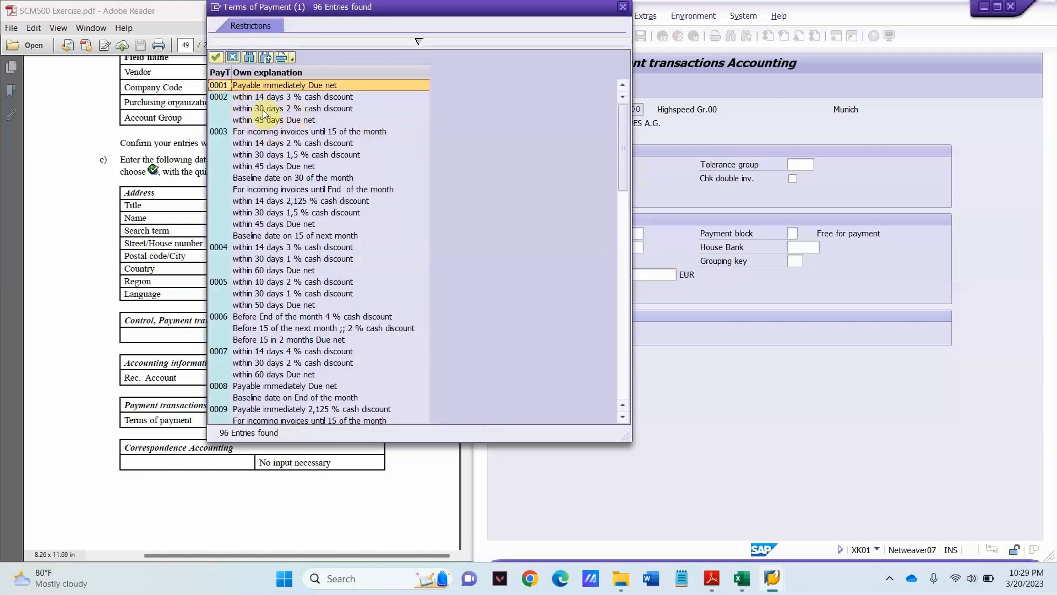
{"action": "left_click", "coordinate": [231, 100]}
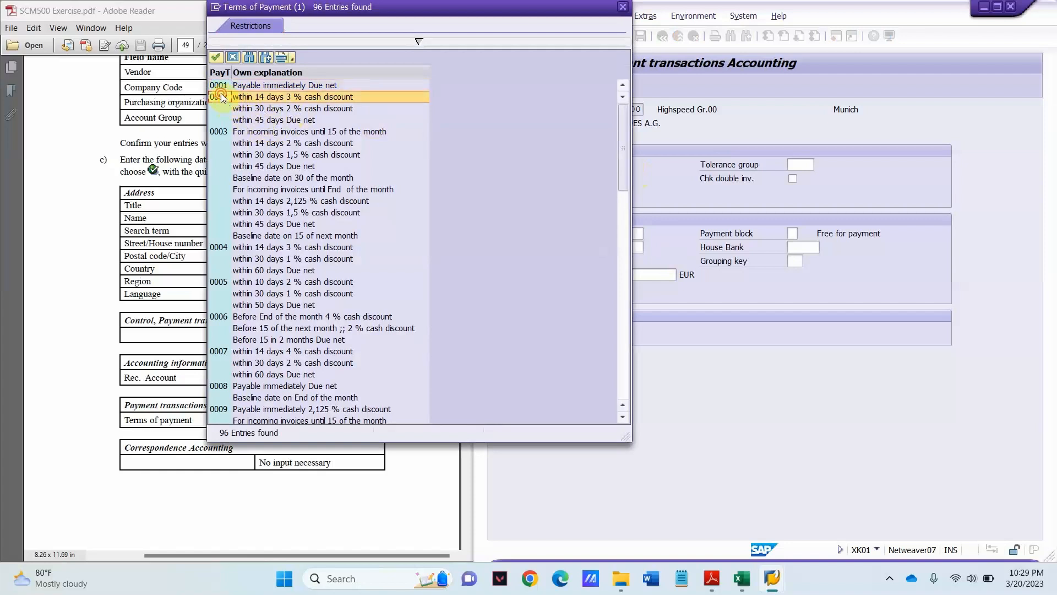
{"action": "double_click", "coordinate": [222, 98]}
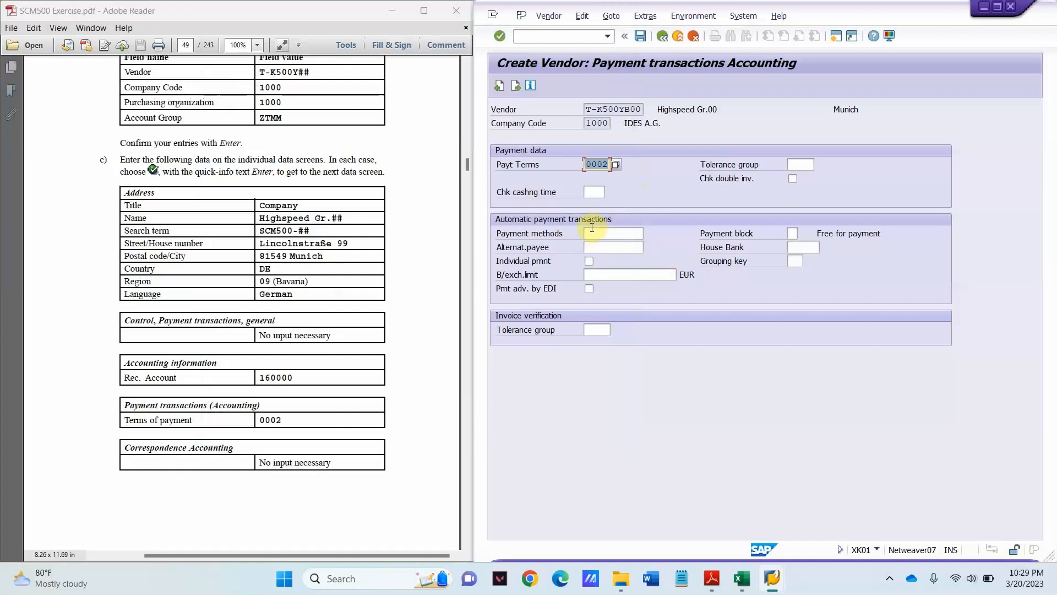
{"action": "key", "text": "Return"}
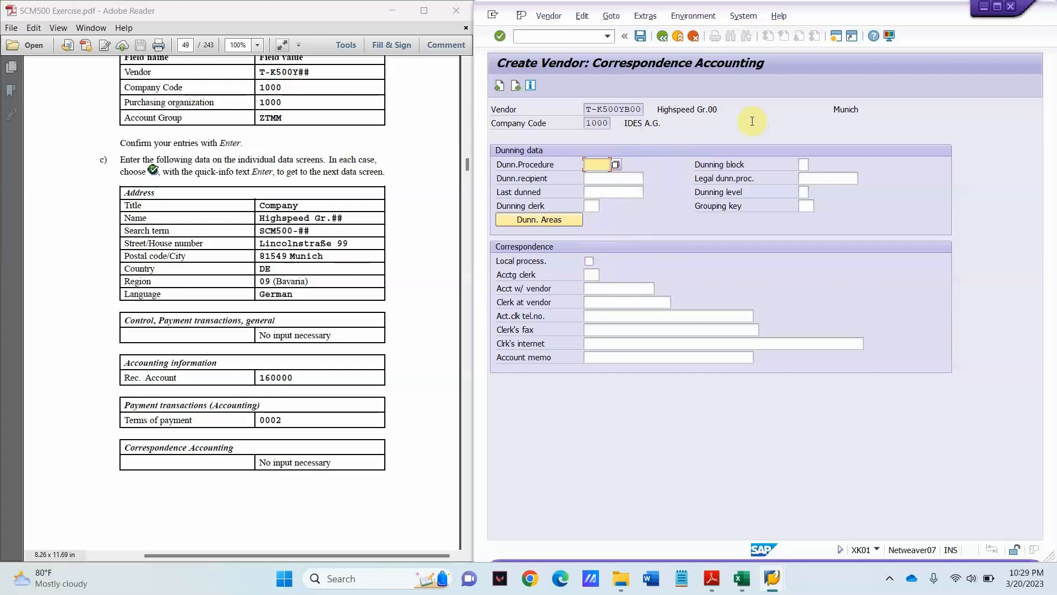
- Bring the exercise PDF's purchasing data table into view and advance past Correspondence Accounting without entries
{"action": "scroll", "coordinate": [331, 265], "scroll_direction": "down", "scroll_amount": 10}
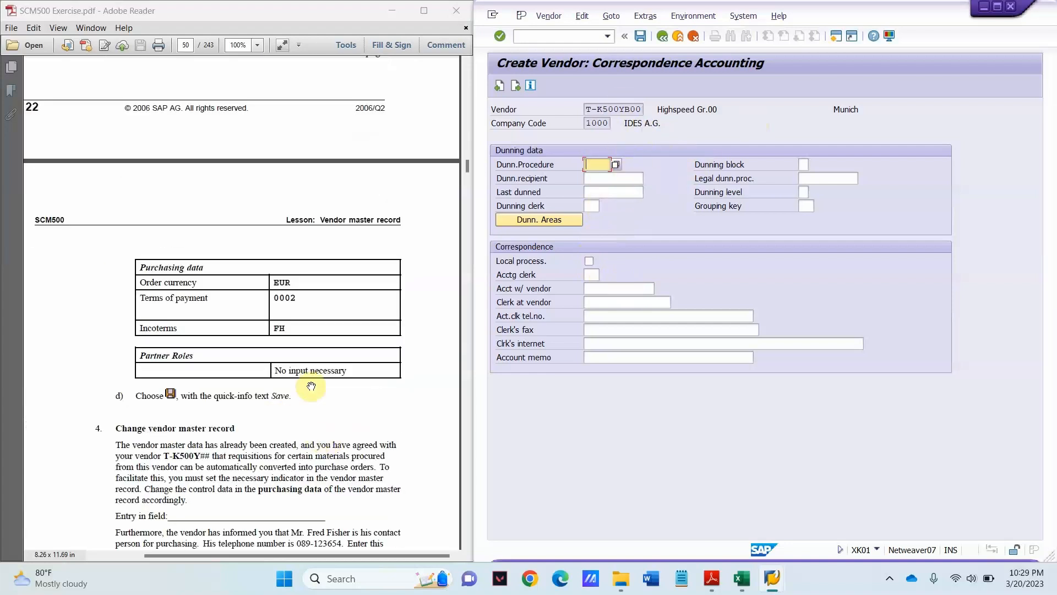
{"action": "left_click", "coordinate": [619, 290]}
{"action": "key", "text": "Return"}
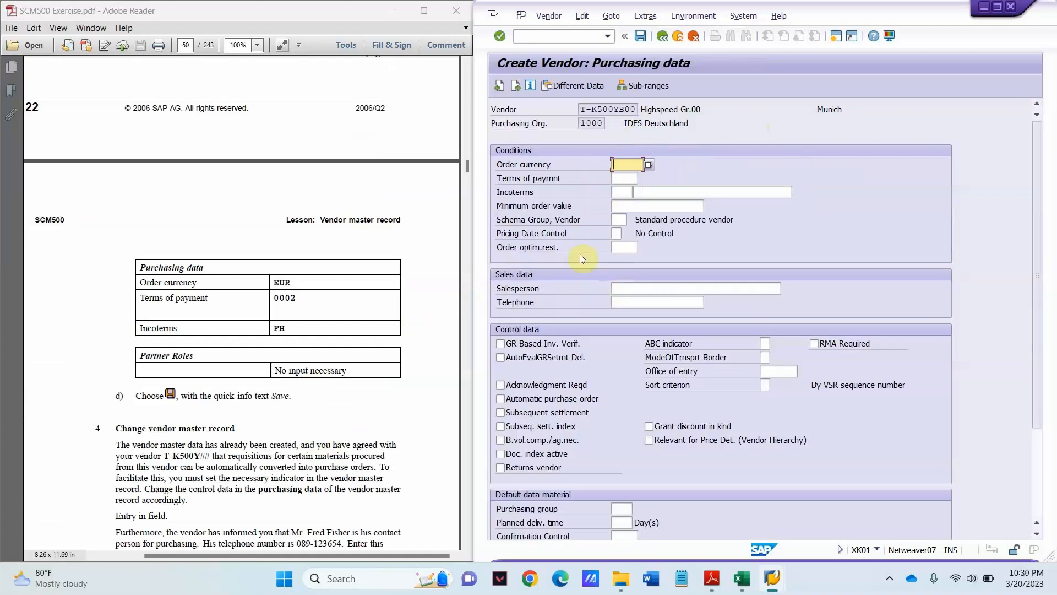
- Look up the euro in the currency list and set the vendor's order currency to EUR
{"action": "left_click", "coordinate": [648, 164]}
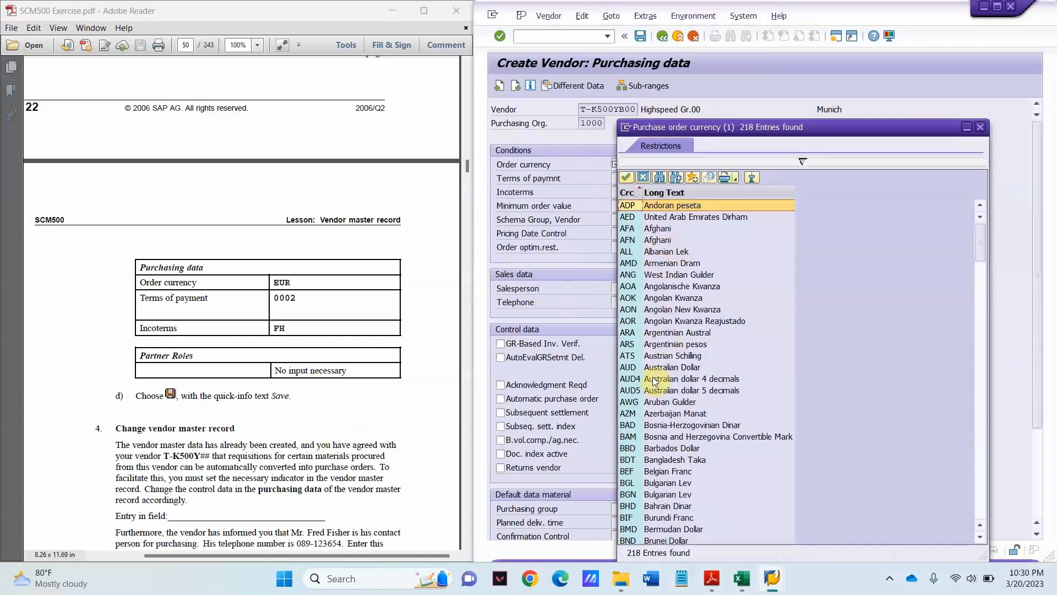
{"action": "scroll", "coordinate": [658, 474], "scroll_direction": "down", "scroll_amount": 11}
{"action": "scroll", "coordinate": [657, 475], "scroll_direction": "down", "scroll_amount": 7}
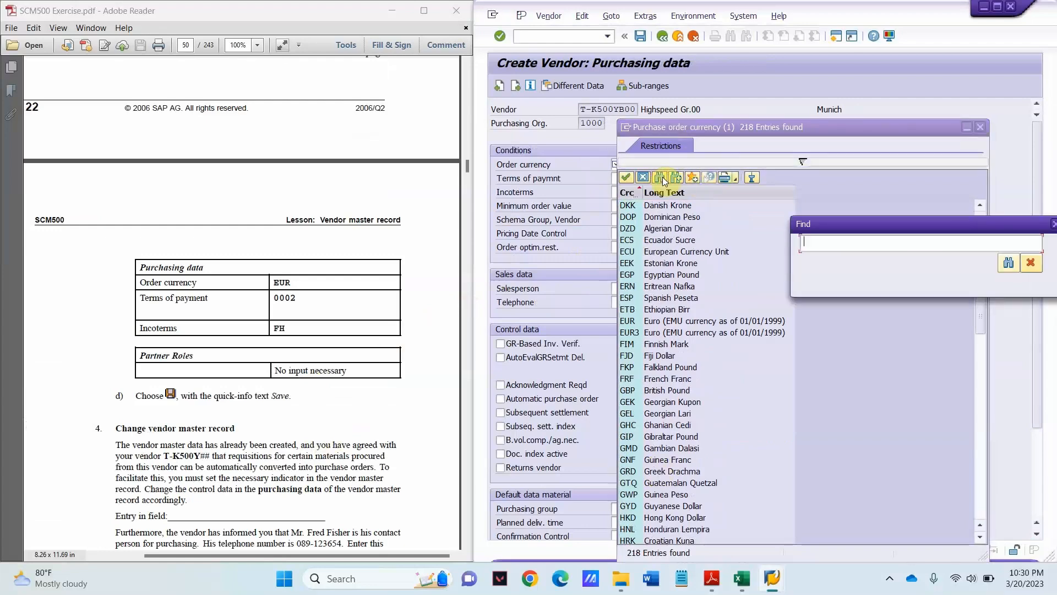
{"action": "type", "text": "eut"}
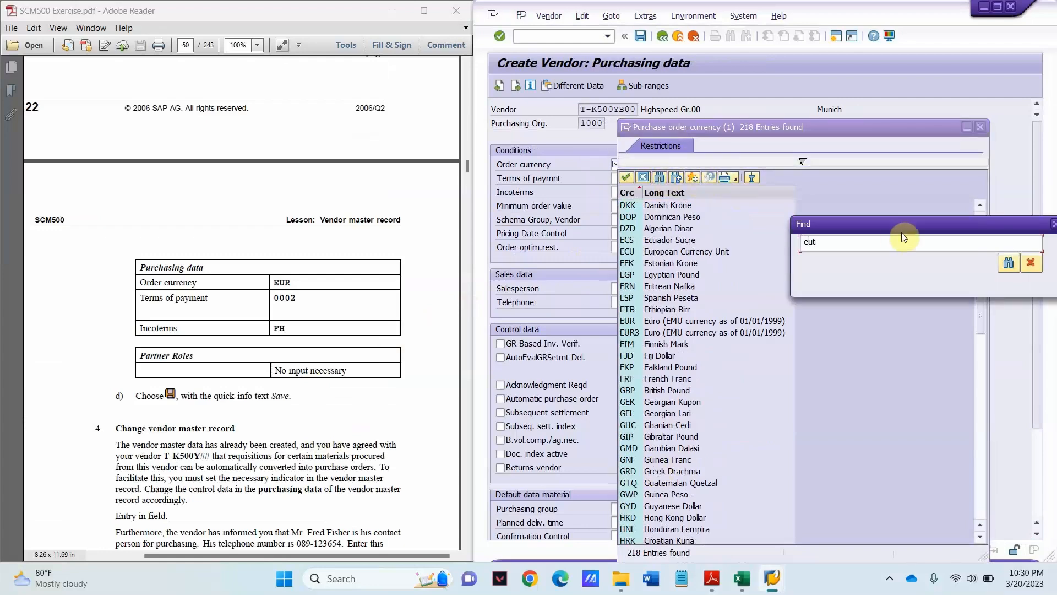
{"action": "key", "text": "Return"}
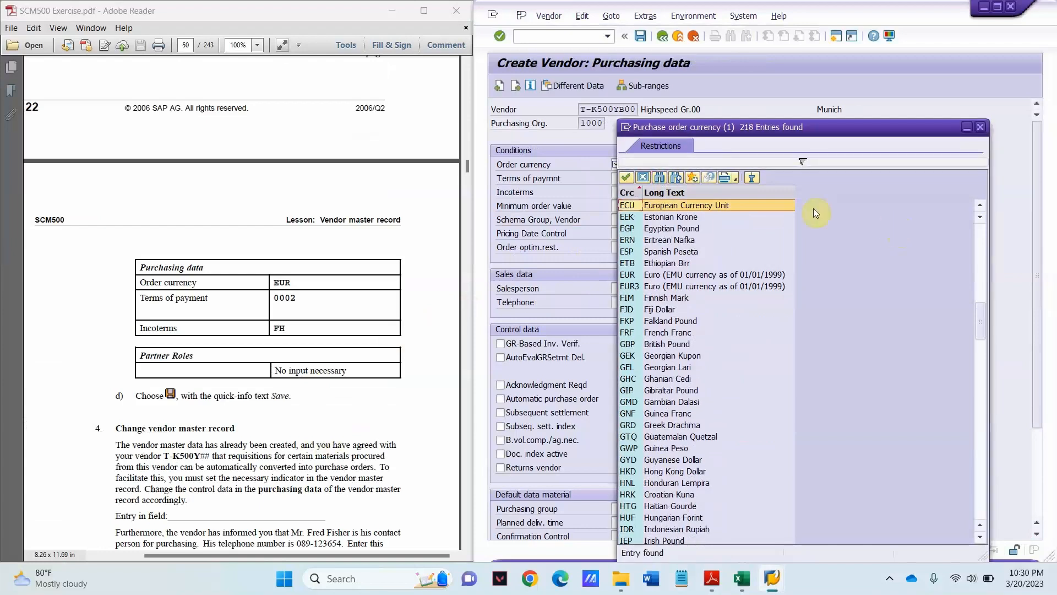
{"action": "left_click", "coordinate": [634, 274]}
{"action": "double_click", "coordinate": [633, 275]}
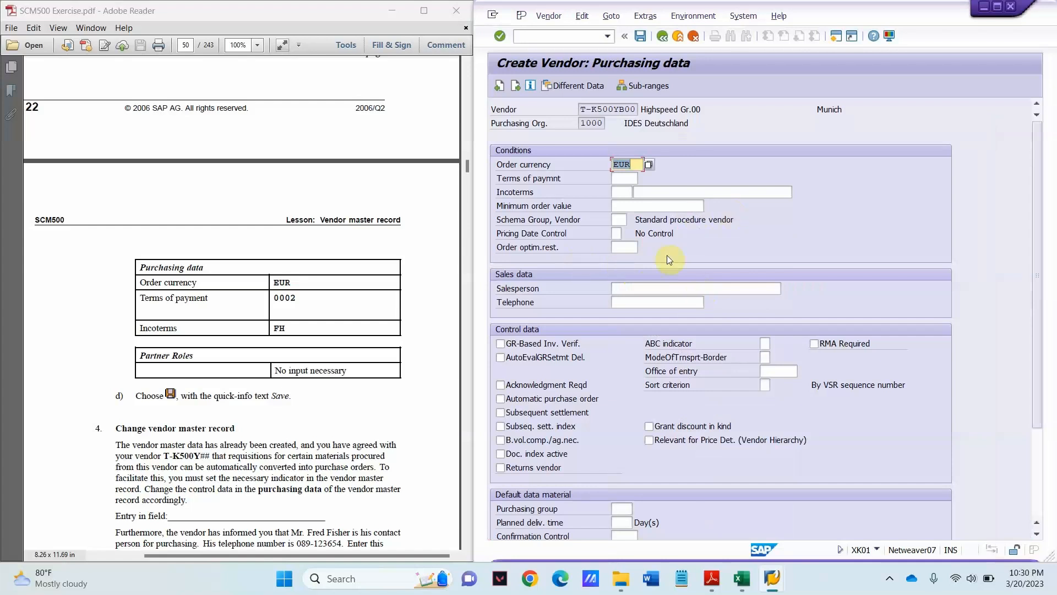
- Set the terms of payment in the vendor's purchasing data to 0002
{"action": "left_click", "coordinate": [620, 176]}
{"action": "left_click", "coordinate": [642, 177]}
{"action": "double_click", "coordinate": [254, 100]}
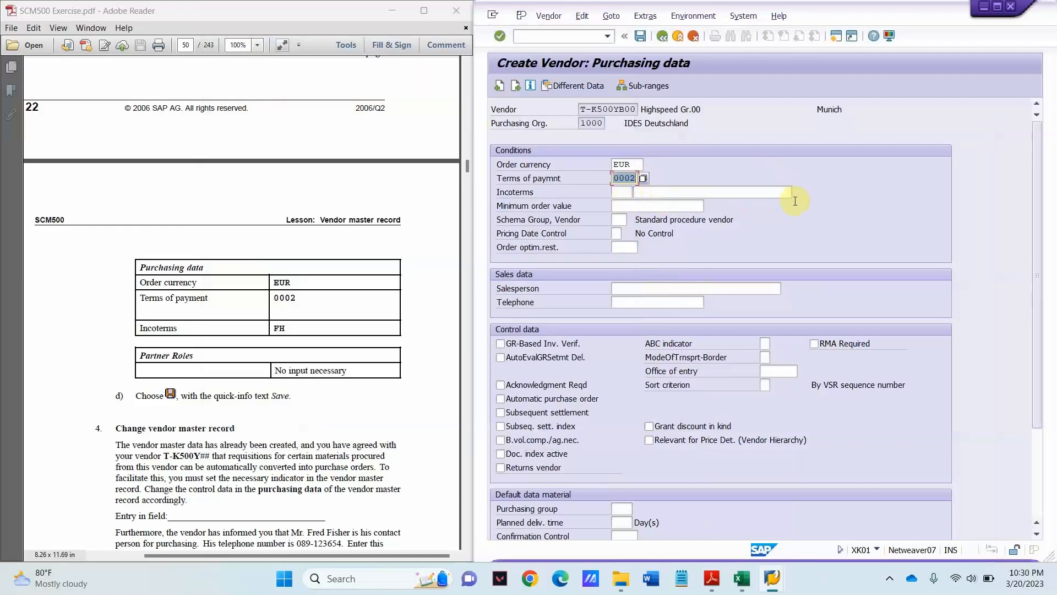
- Read the field help for Incoterms and set the vendor's Incoterms to FH (Free house)
{"action": "left_click", "coordinate": [622, 193]}
{"action": "left_click", "coordinate": [635, 192]}
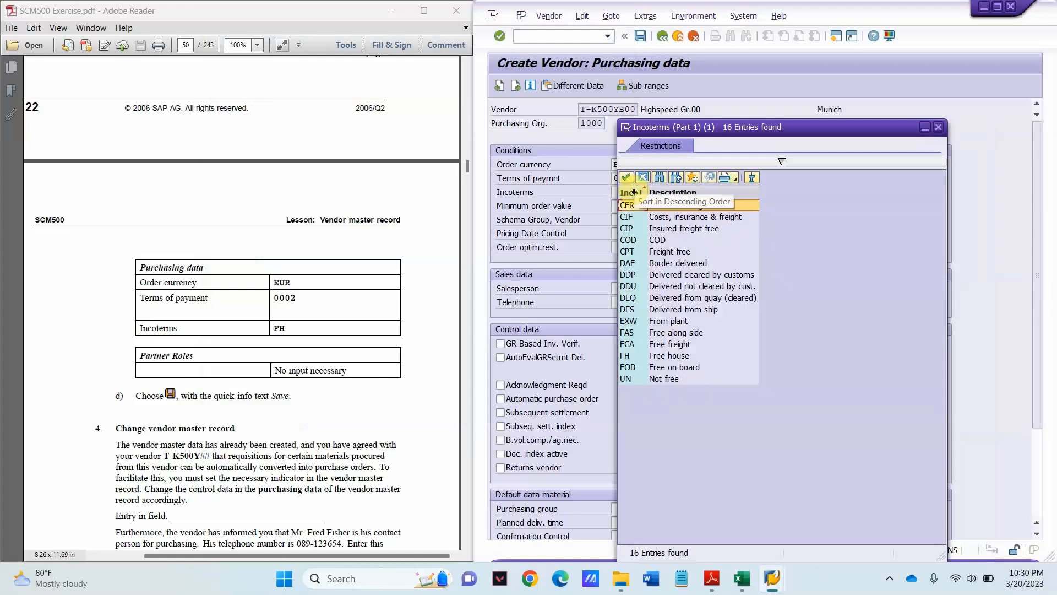
{"action": "left_click", "coordinate": [939, 128]}
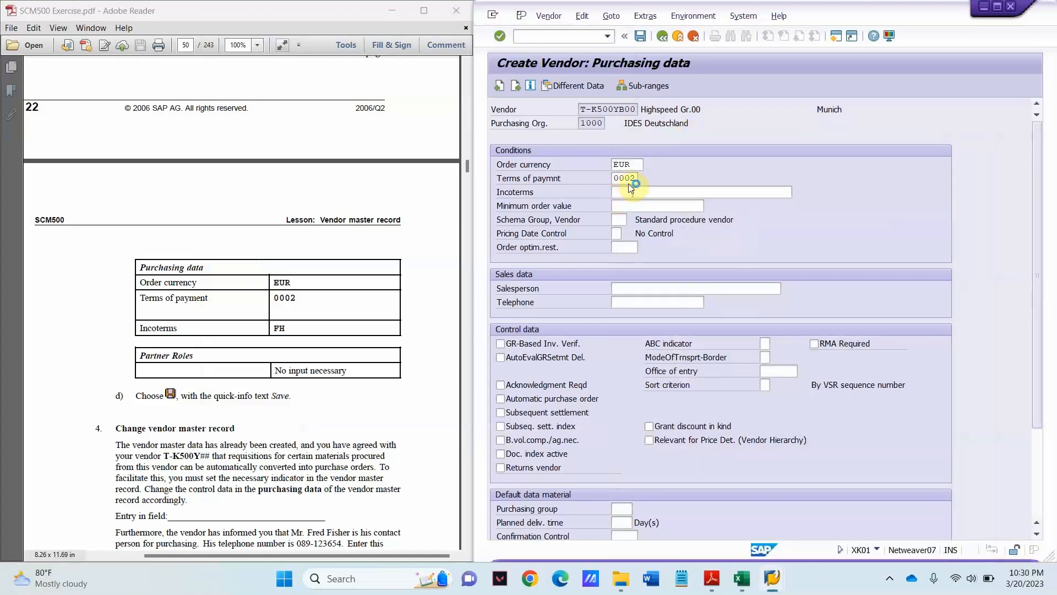
{"action": "key", "text": "F1"}
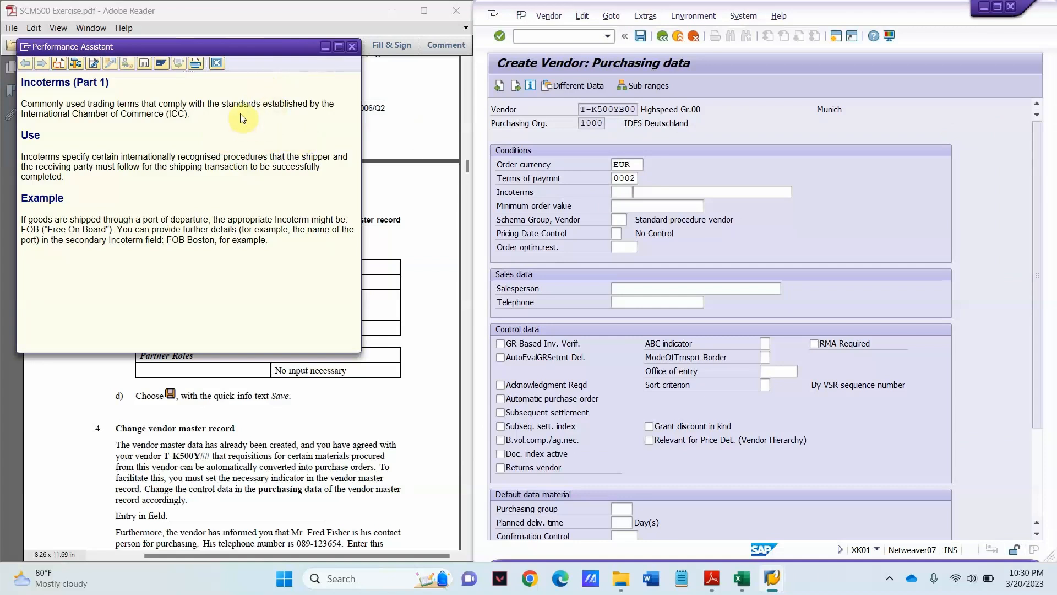
{"action": "left_click", "coordinate": [352, 46]}
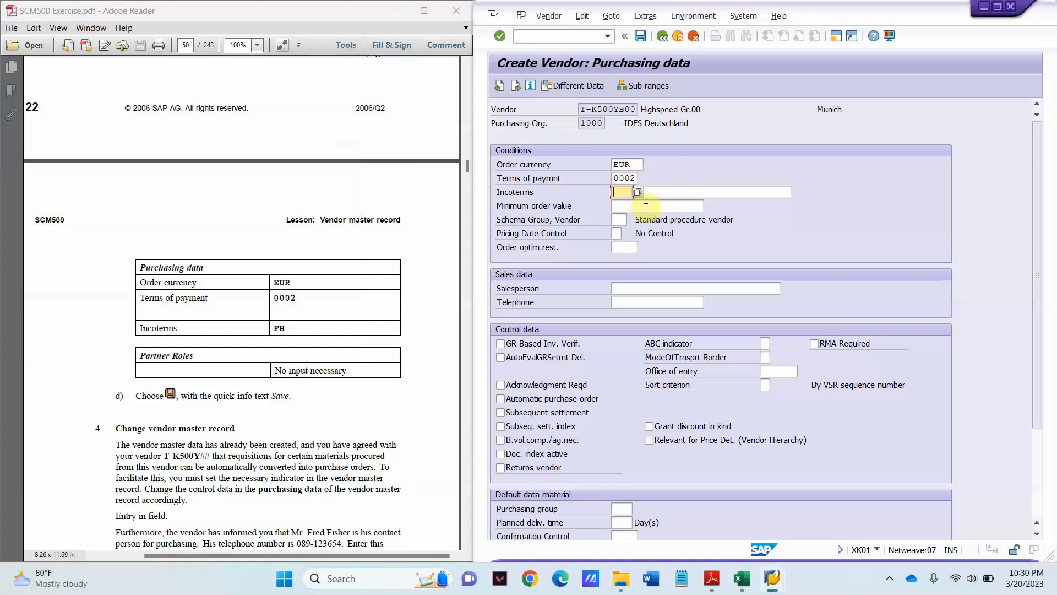
{"action": "left_click", "coordinate": [636, 192]}
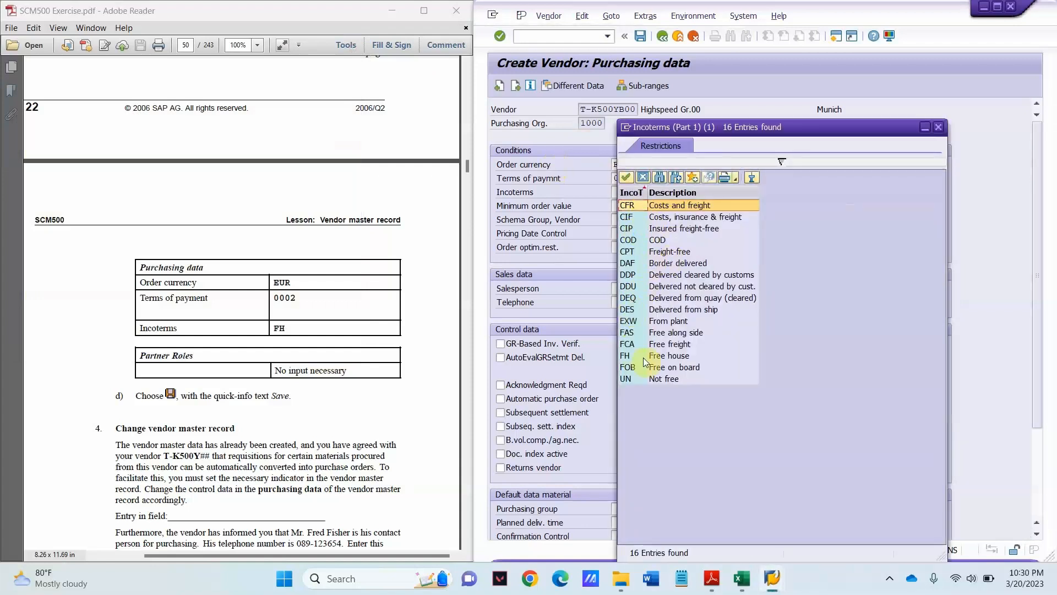
{"action": "double_click", "coordinate": [667, 356]}
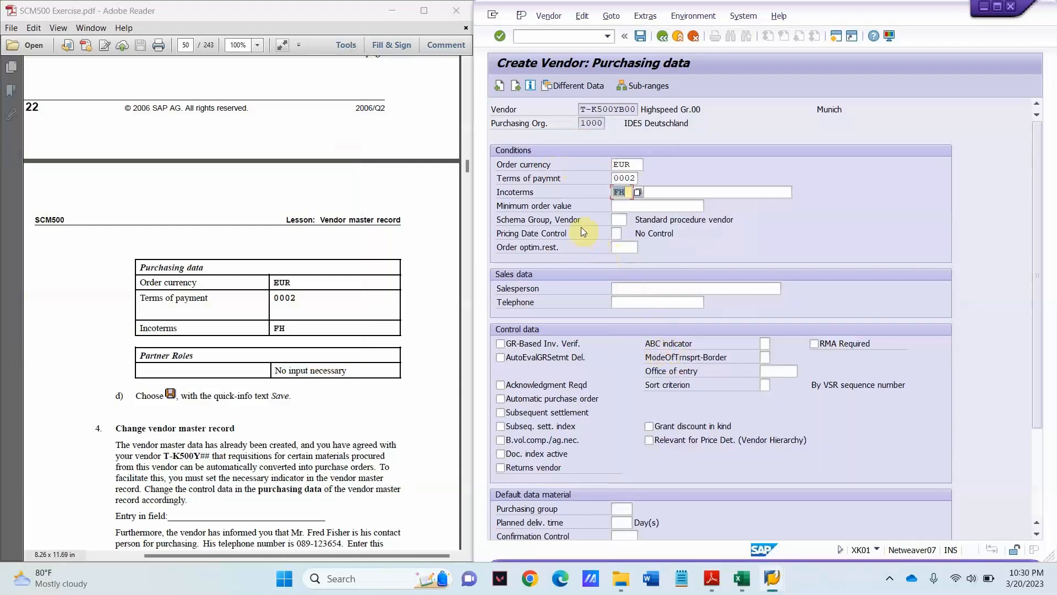
- Continue past the purchasing data, leave the partner functions empty and save the new vendor record
{"action": "key", "text": "Return"}
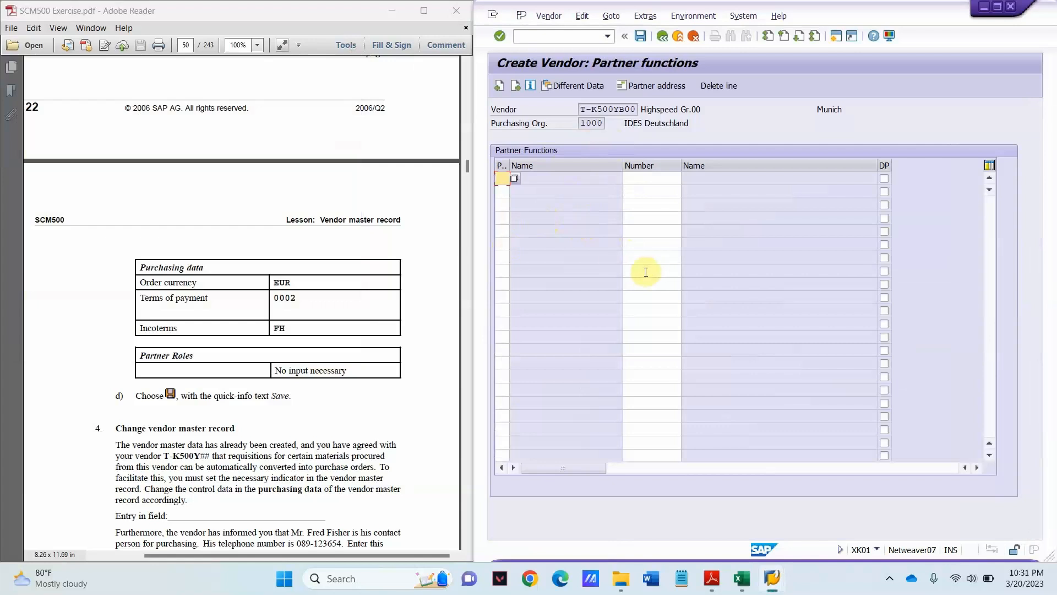
{"action": "left_click", "coordinate": [515, 86]}
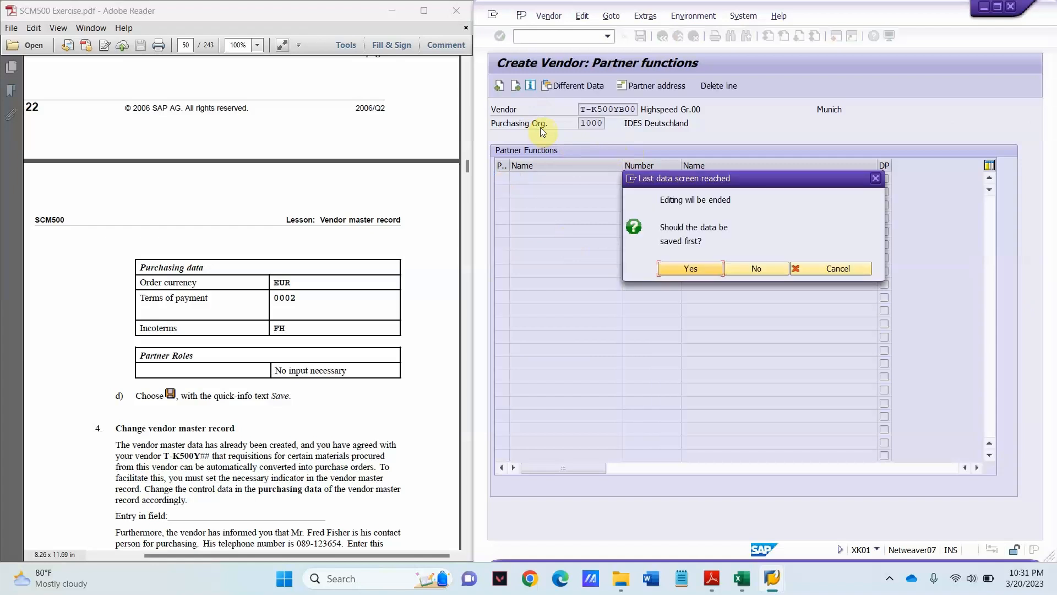
{"action": "left_click", "coordinate": [691, 269]}
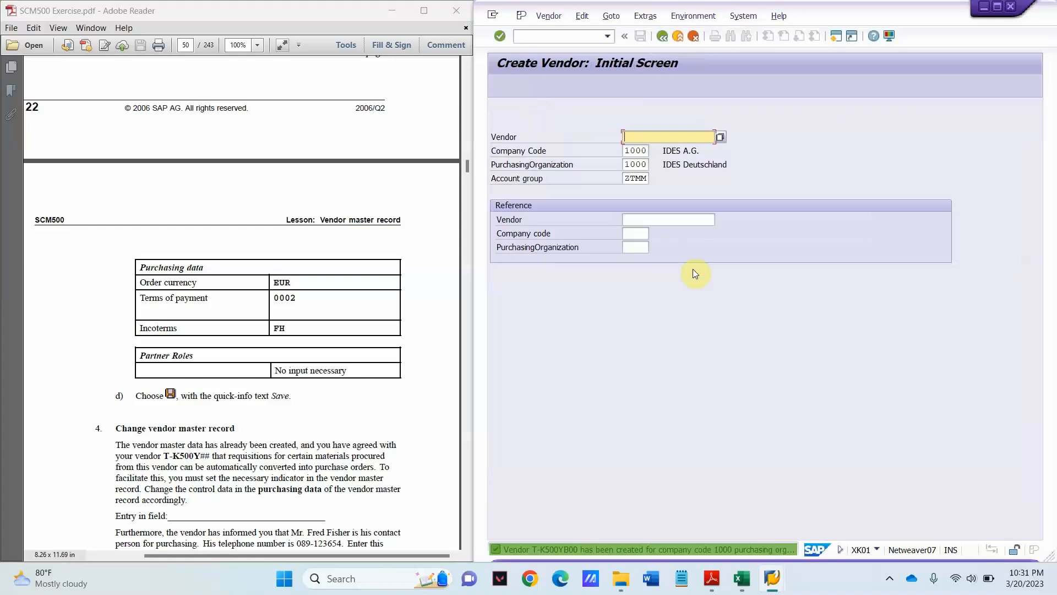
- Maximize the SAP window, go from vendor creation to the Display Vendor screen and check its transaction code
{"action": "left_click", "coordinate": [997, 7]}
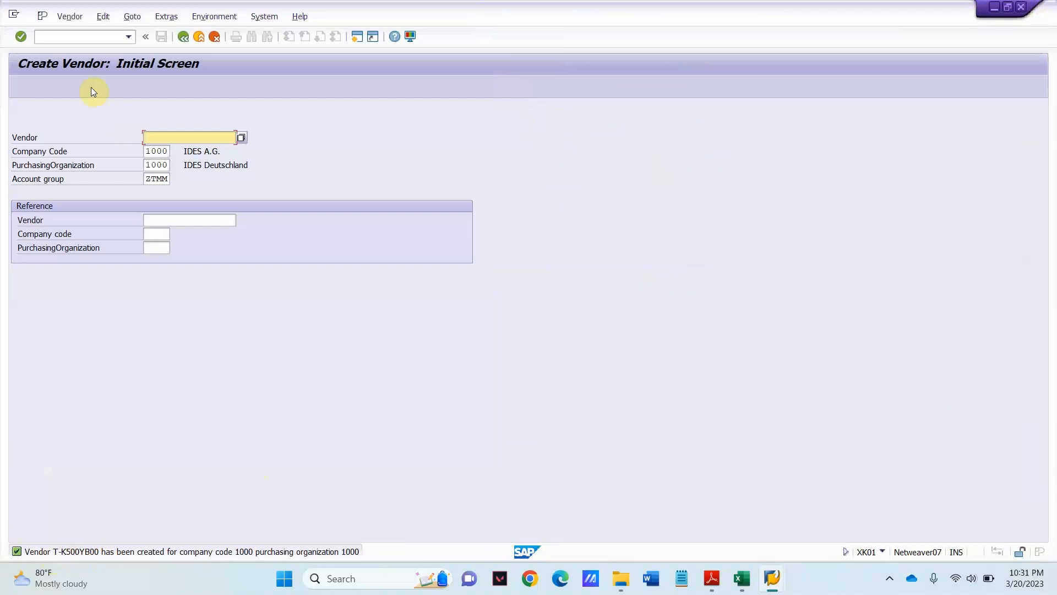
{"action": "left_click", "coordinate": [70, 17]}
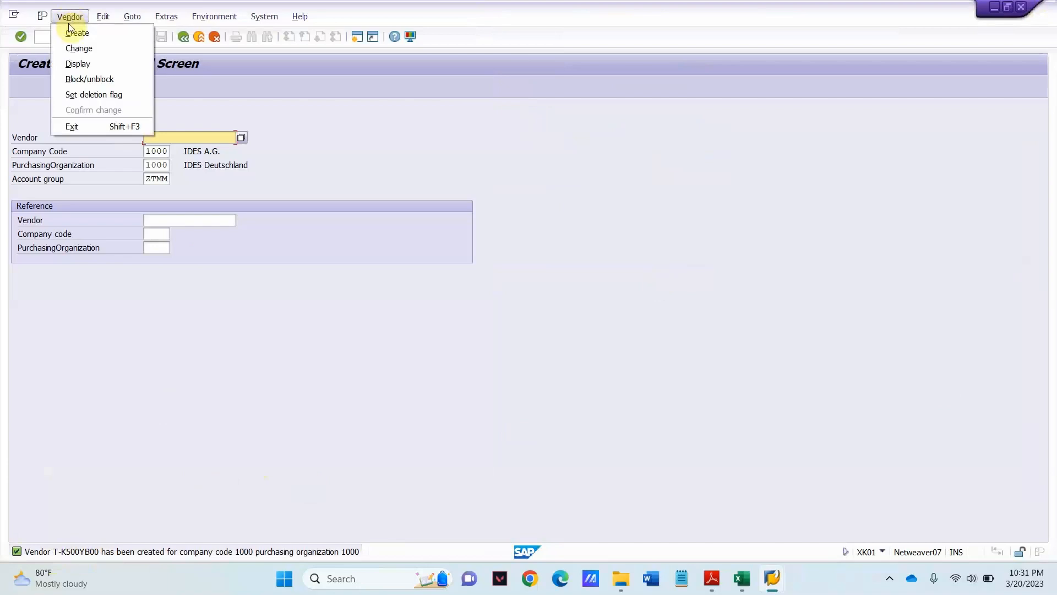
{"action": "left_click", "coordinate": [74, 64]}
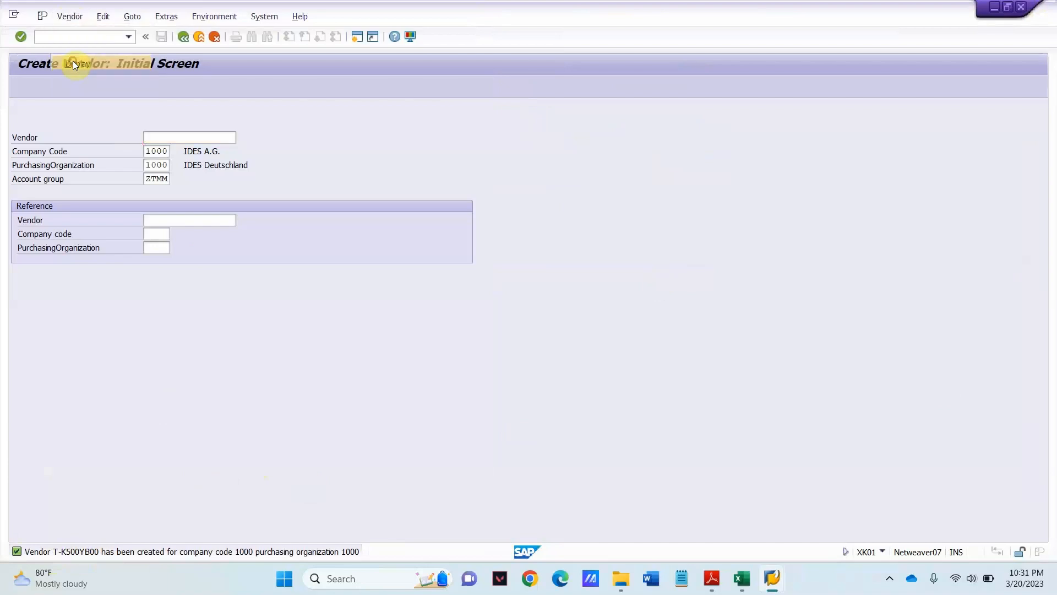
{"action": "left_click", "coordinate": [882, 552]}
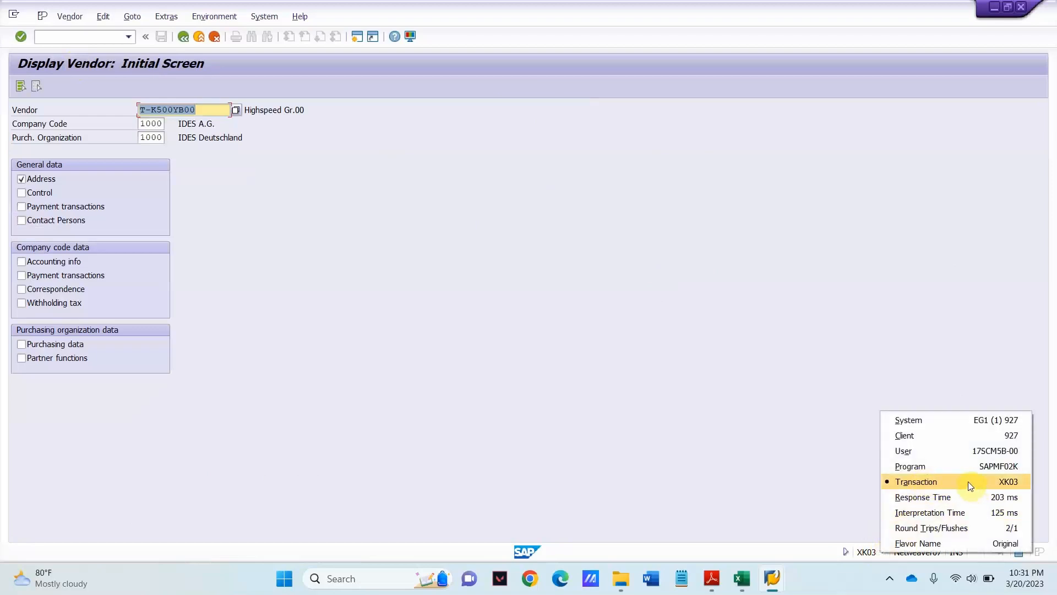
{"action": "left_click", "coordinate": [338, 307]}
- Go to the Change Vendor initial screen, then switch to Adobe Reader and maximize the exercise PDF at the change vendor task
{"action": "left_click", "coordinate": [77, 18]}
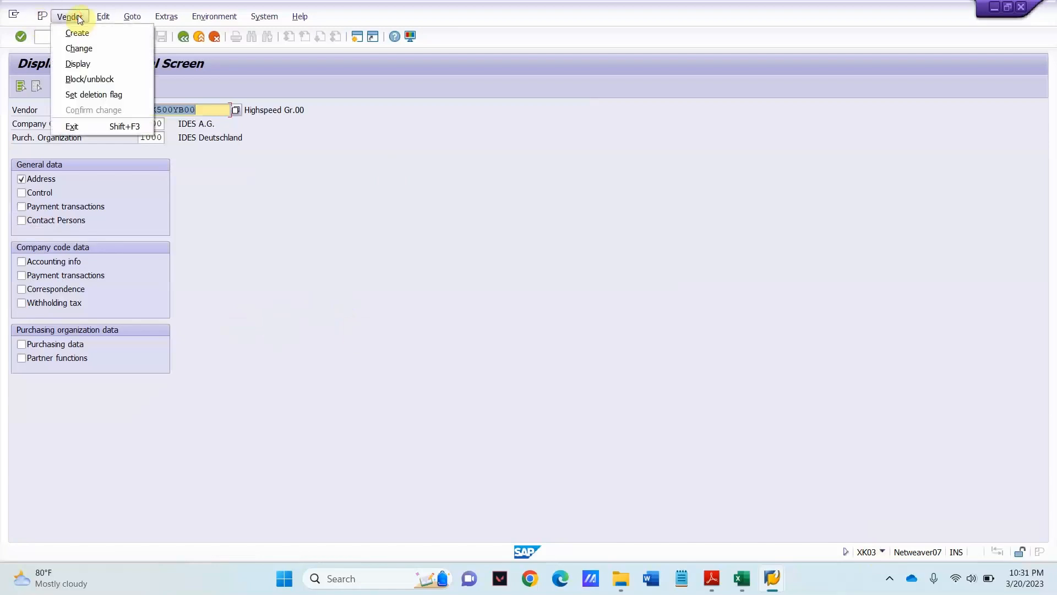
{"action": "left_click", "coordinate": [81, 48]}
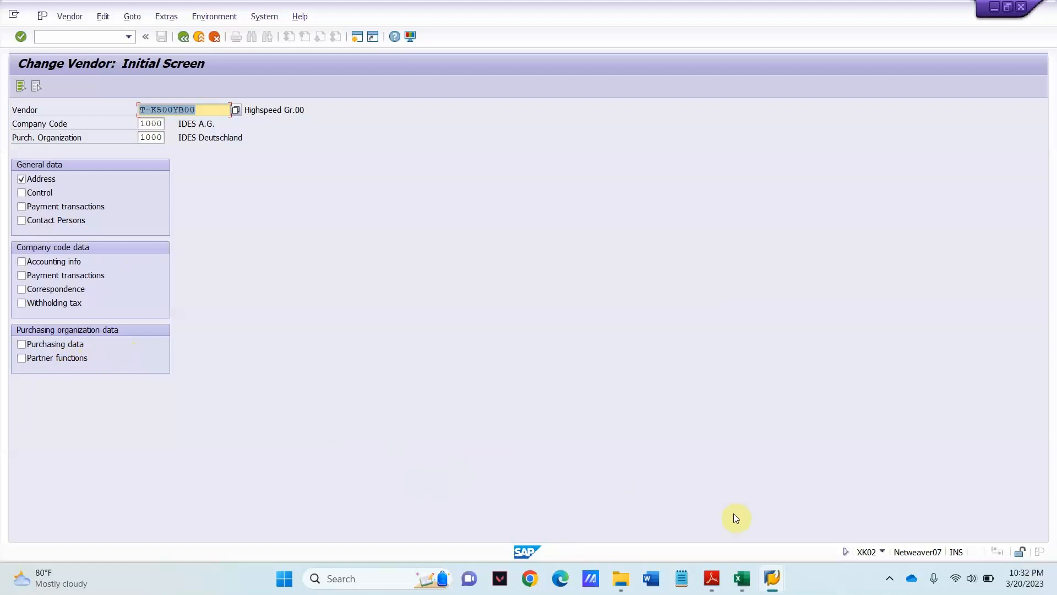
{"action": "left_click", "coordinate": [713, 579]}
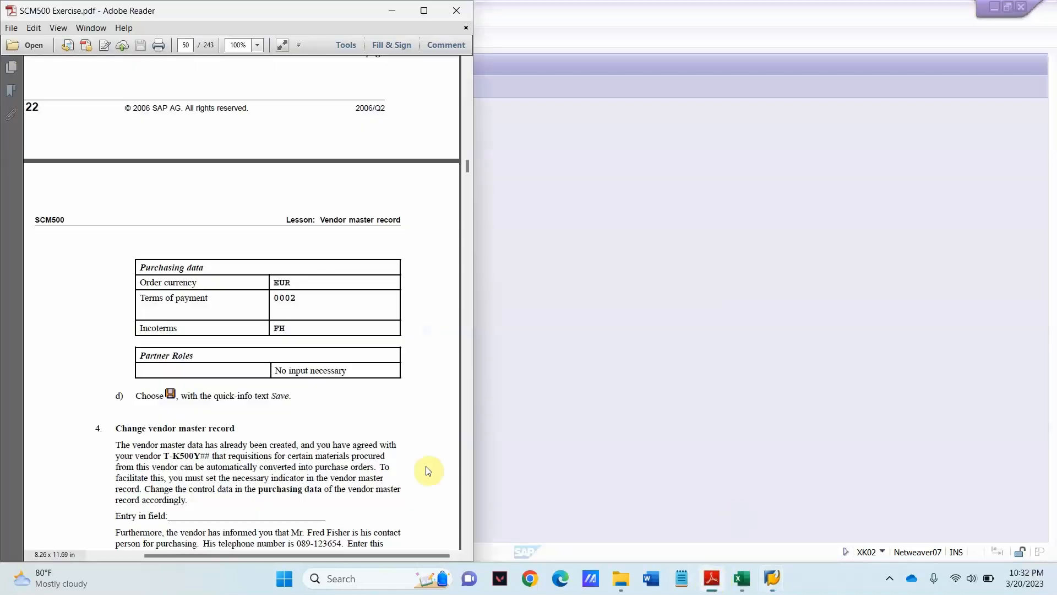
{"action": "left_click", "coordinate": [432, 15]}
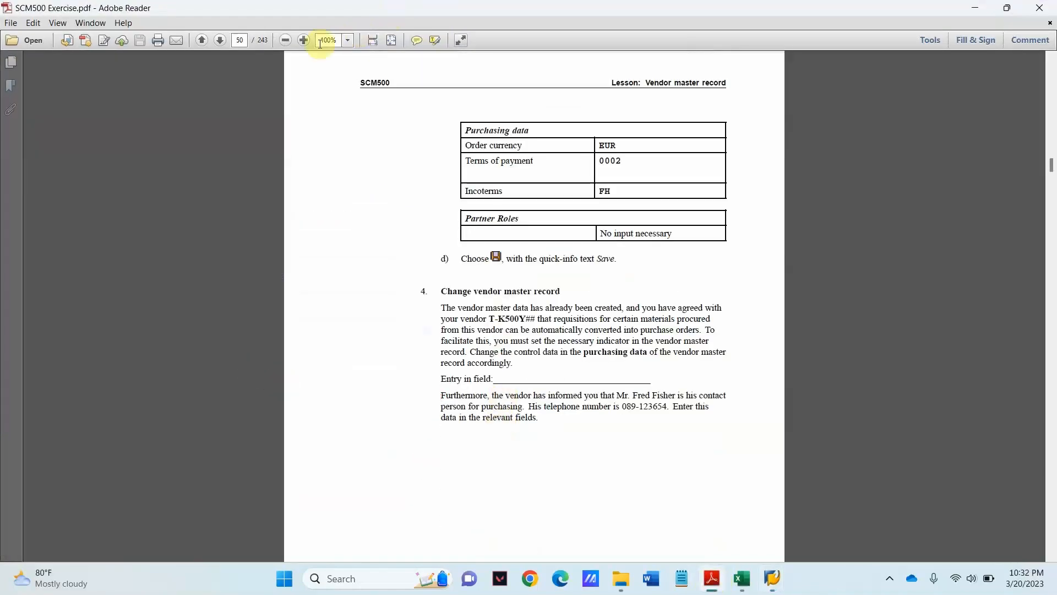
- Enlarge the exercise PDF to 150% and read the change vendor task, including its initial screen and purchasing data entries
{"action": "left_click", "coordinate": [304, 41]}
{"action": "left_click", "coordinate": [303, 40]}
{"action": "scroll", "coordinate": [567, 463], "scroll_direction": "down", "scroll_amount": 3}
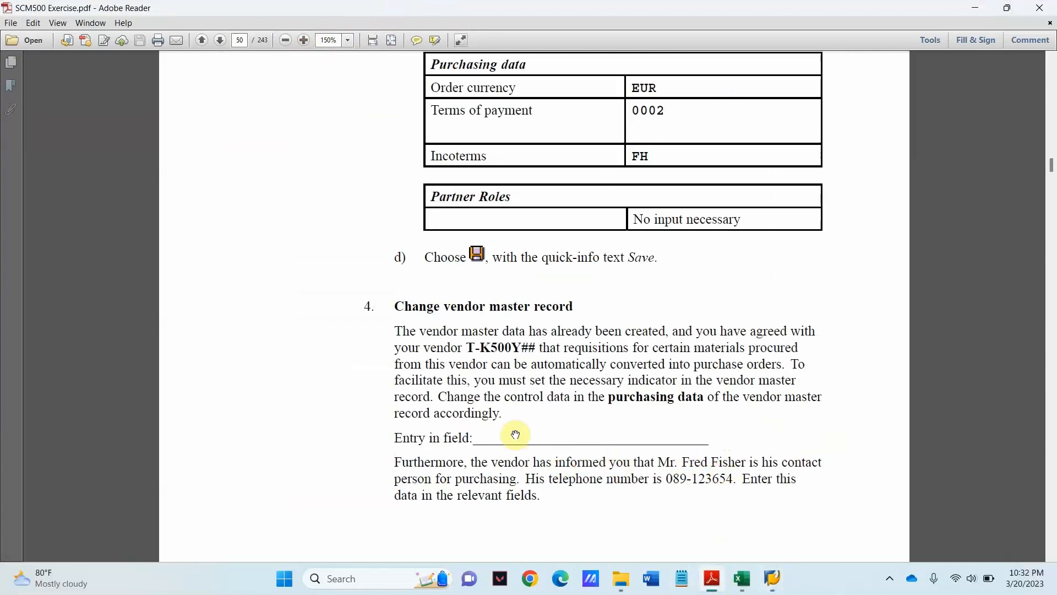
{"action": "scroll", "coordinate": [517, 435], "scroll_direction": "down", "scroll_amount": 4}
{"action": "scroll", "coordinate": [518, 435], "scroll_direction": "down", "scroll_amount": 10}
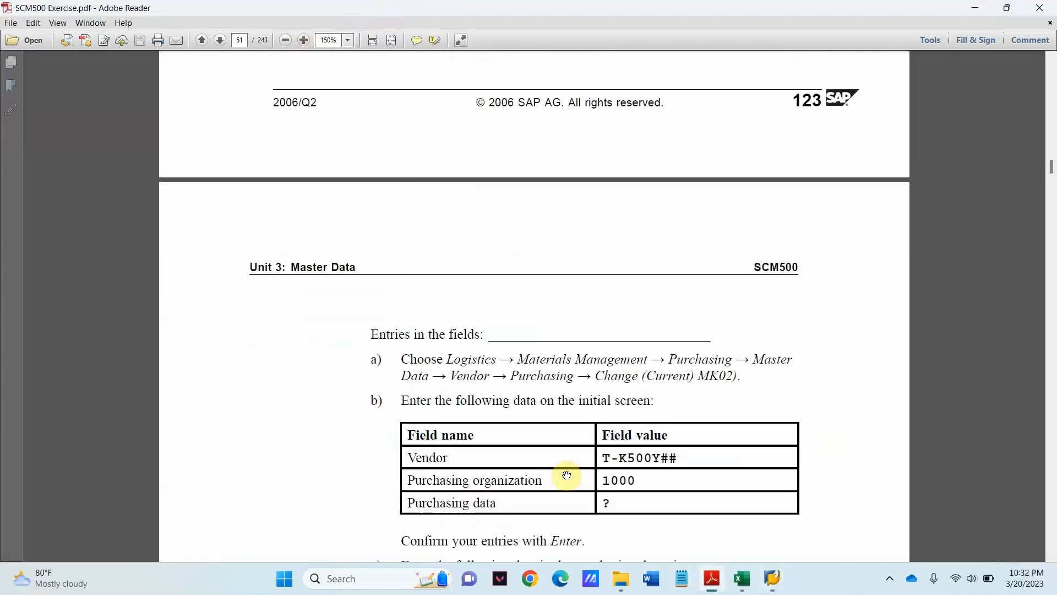
{"action": "scroll", "coordinate": [567, 475], "scroll_direction": "down", "scroll_amount": 3}
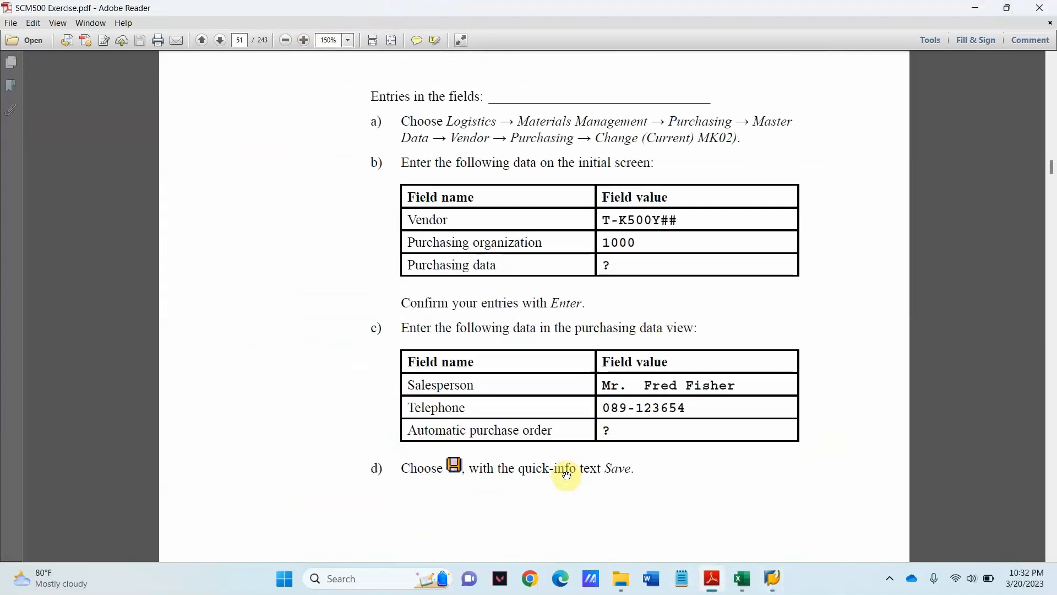
- Continue past the change vendor task and read the Lesson Summary of the vendor master record lesson
{"action": "scroll", "coordinate": [568, 477], "scroll_direction": "down", "scroll_amount": 2}
{"action": "scroll", "coordinate": [567, 478], "scroll_direction": "down", "scroll_amount": 12}
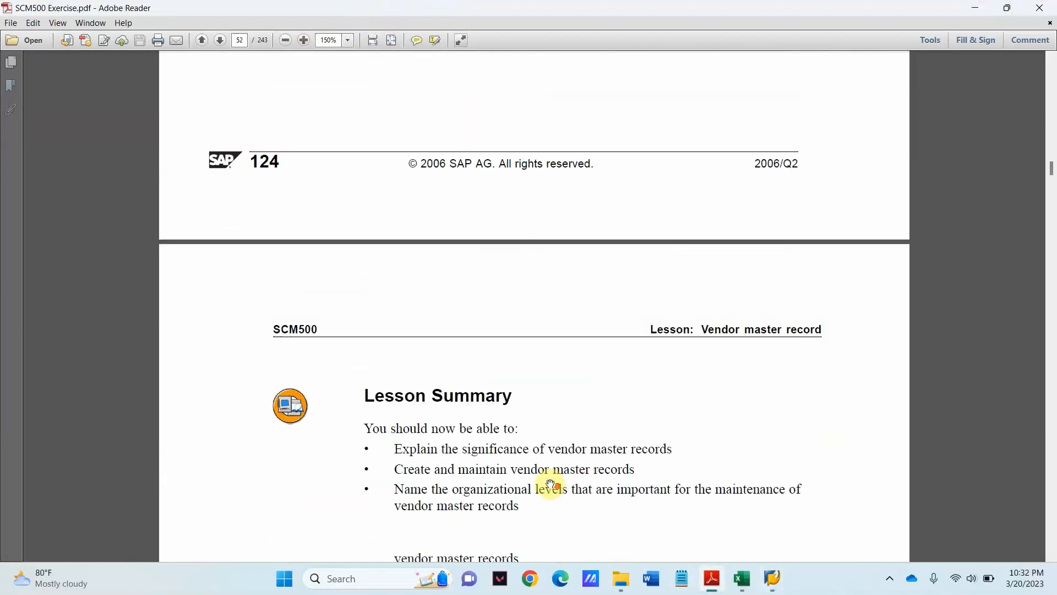
{"action": "scroll", "coordinate": [515, 438], "scroll_direction": "down", "scroll_amount": 2}
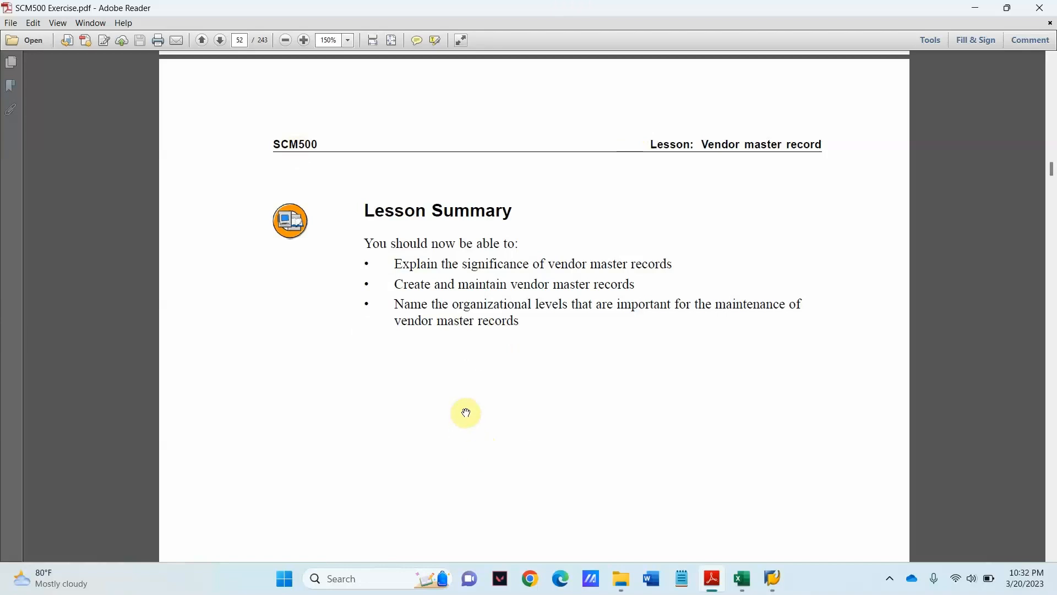
{"action": "scroll", "coordinate": [464, 413], "scroll_direction": "down", "scroll_amount": 3}
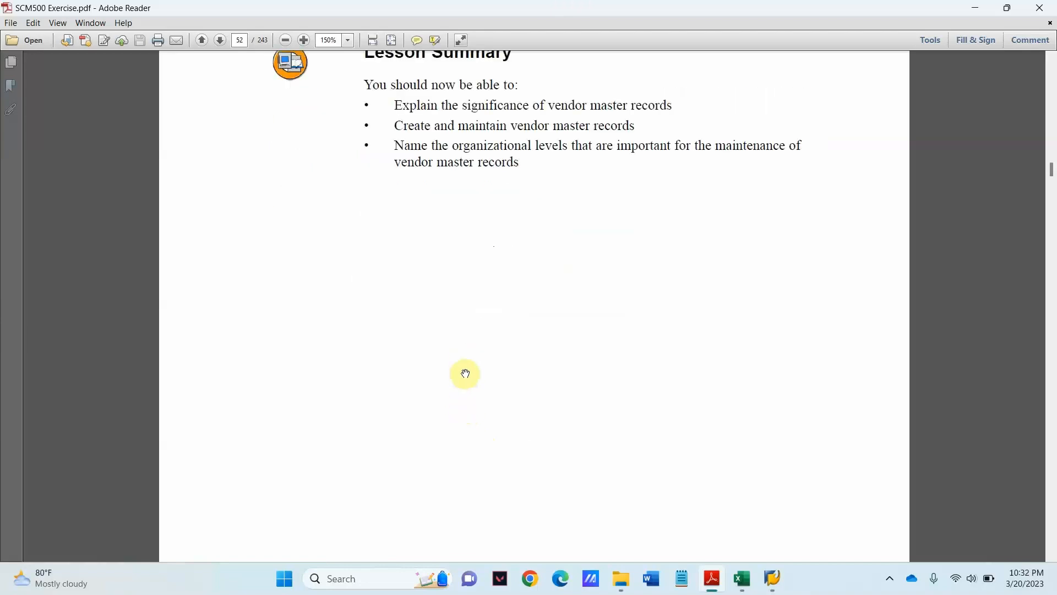
{"action": "scroll", "coordinate": [476, 367], "scroll_direction": "up", "scroll_amount": 2}
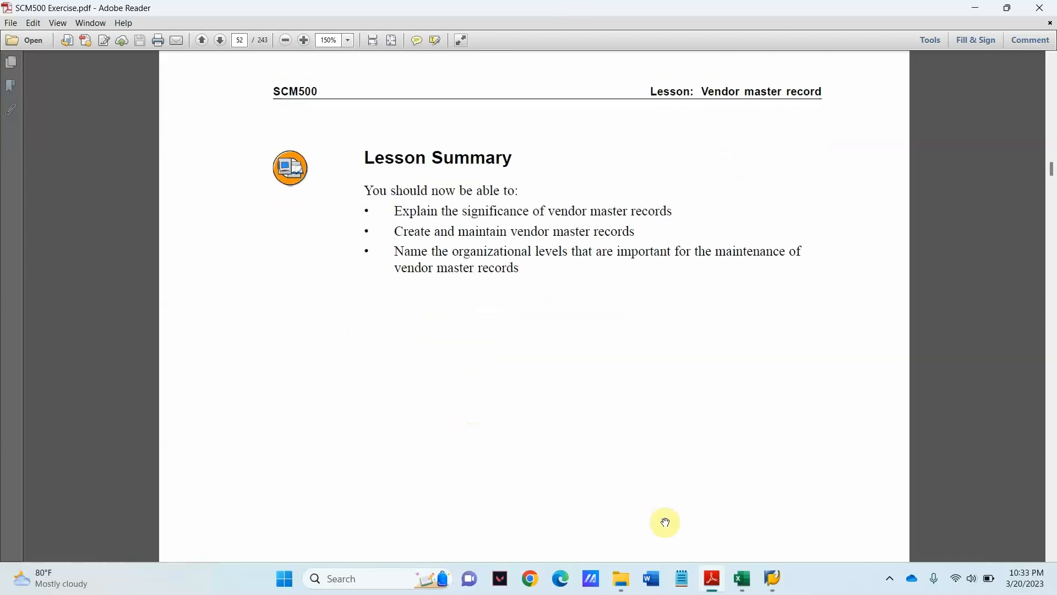